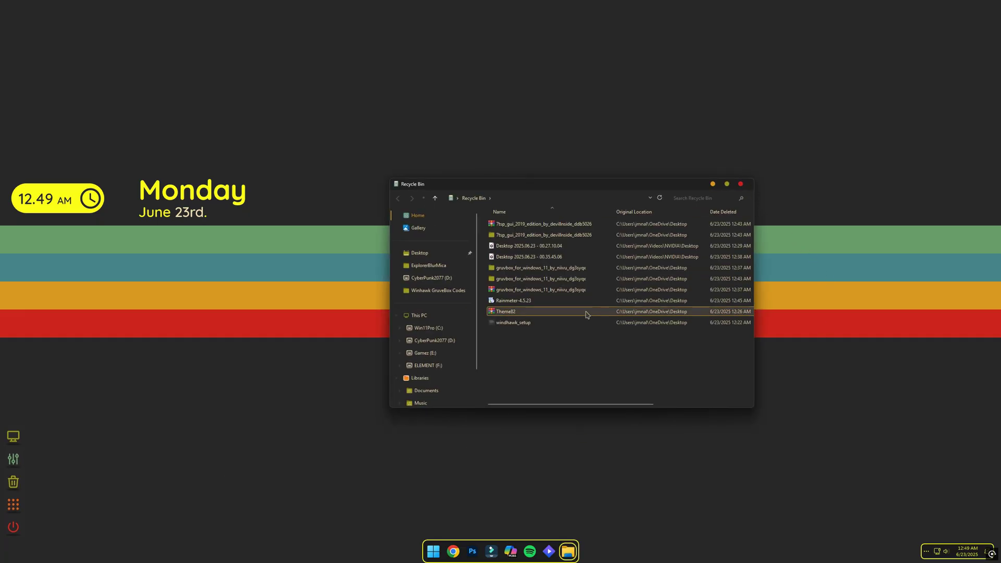
Permanently delete all items in the Recycle Bin and close its window.
drag(539, 365, 540, 225)
right_click(540, 225)
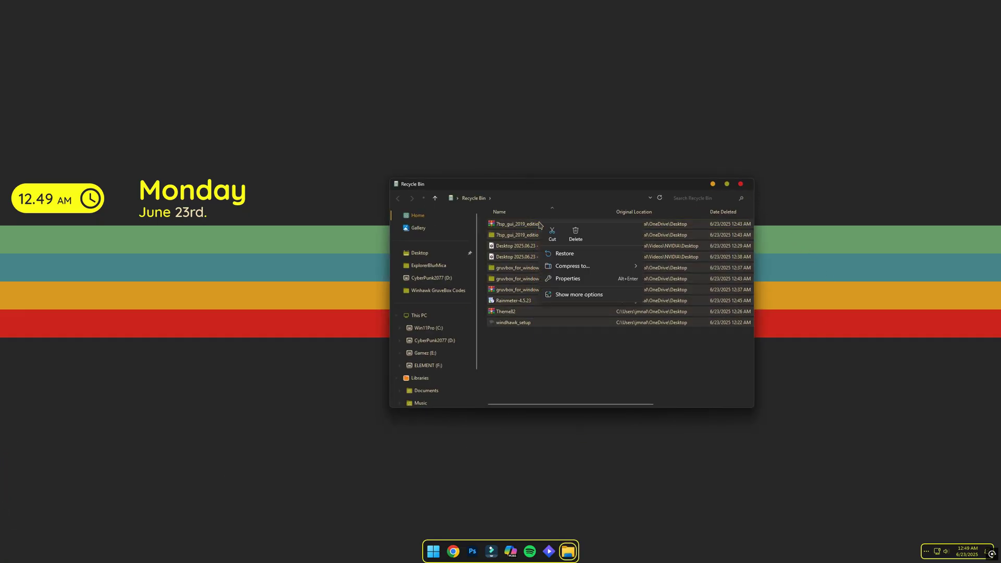
click(574, 231)
click(537, 283)
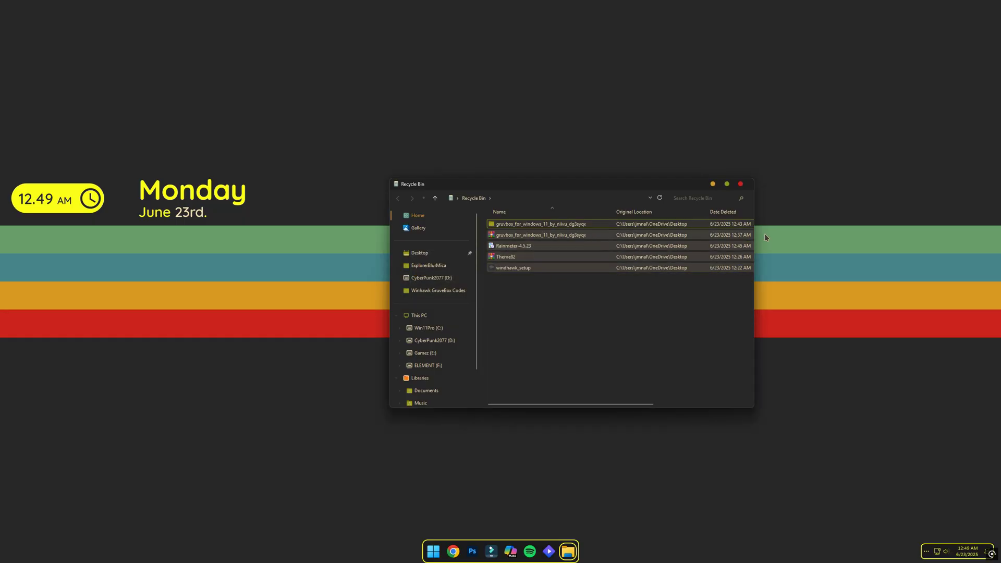
click(741, 184)
Try out the desktop dock by showing and hiding the desktop icons and declining its Windows shutdown request.
mouse_move(1, 488)
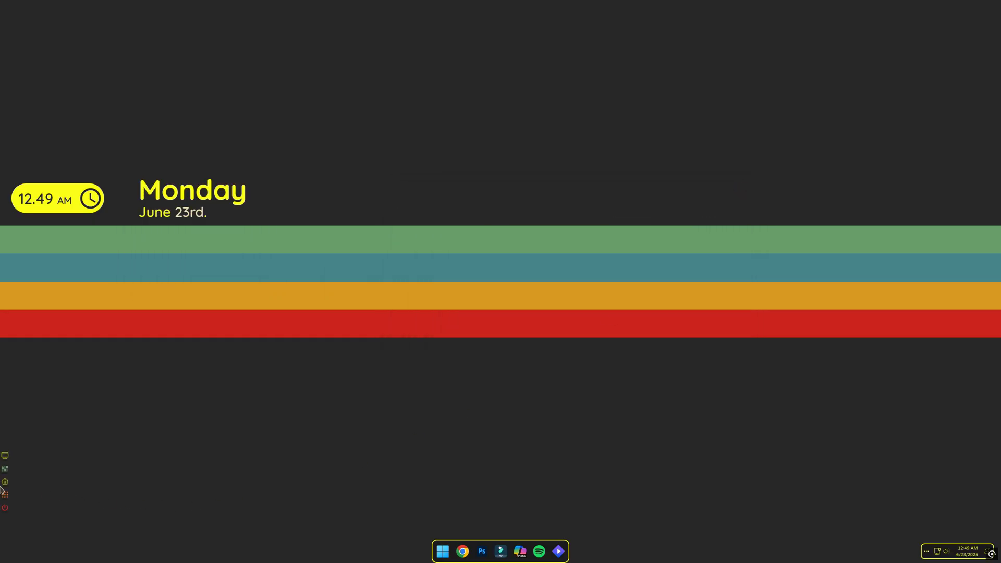
click(19, 505)
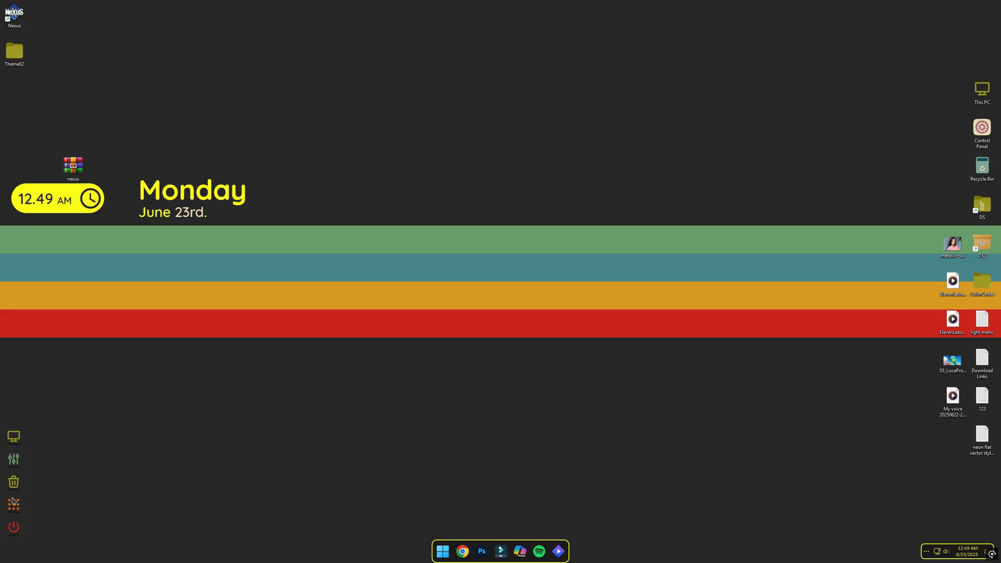
click(15, 505)
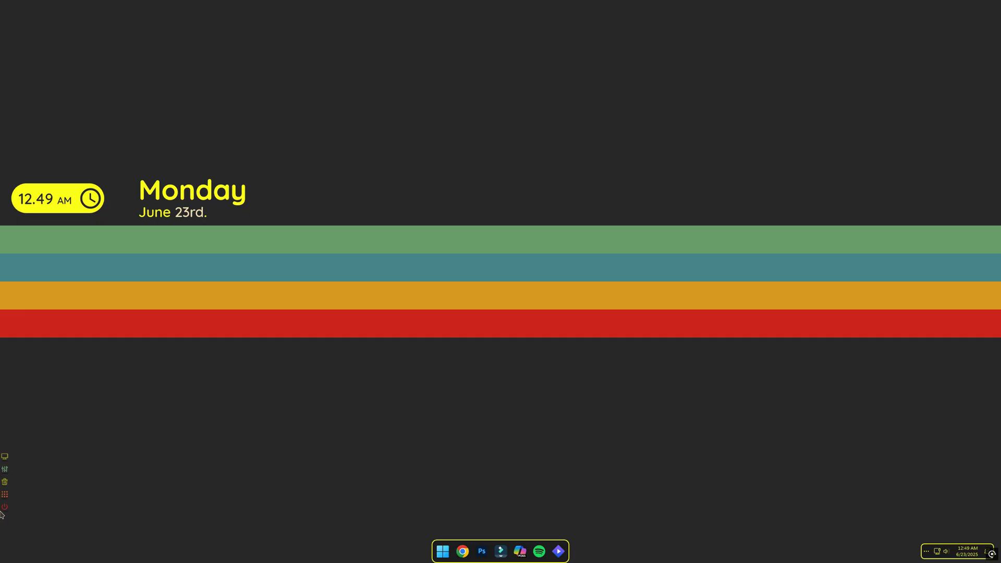
click(13, 527)
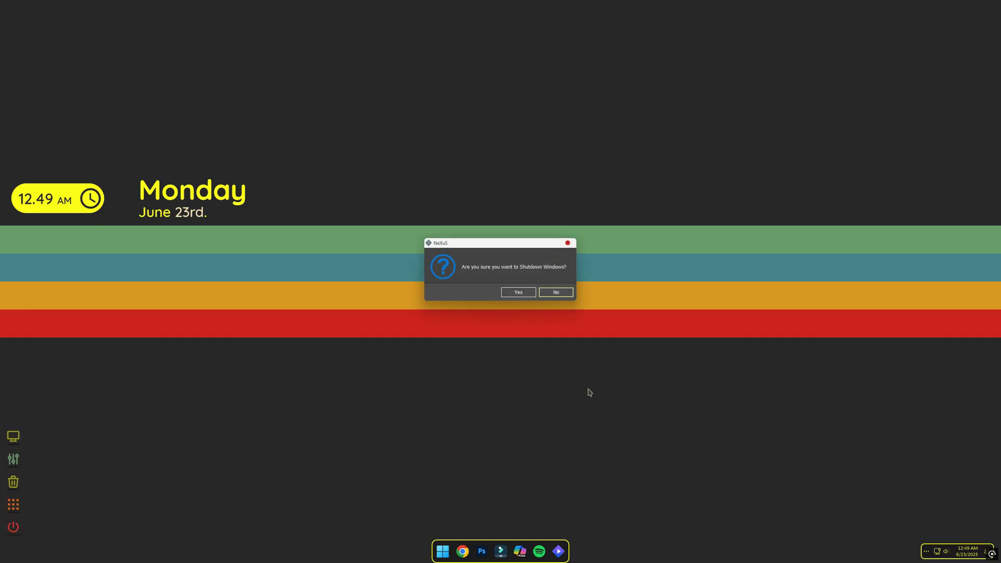
click(557, 293)
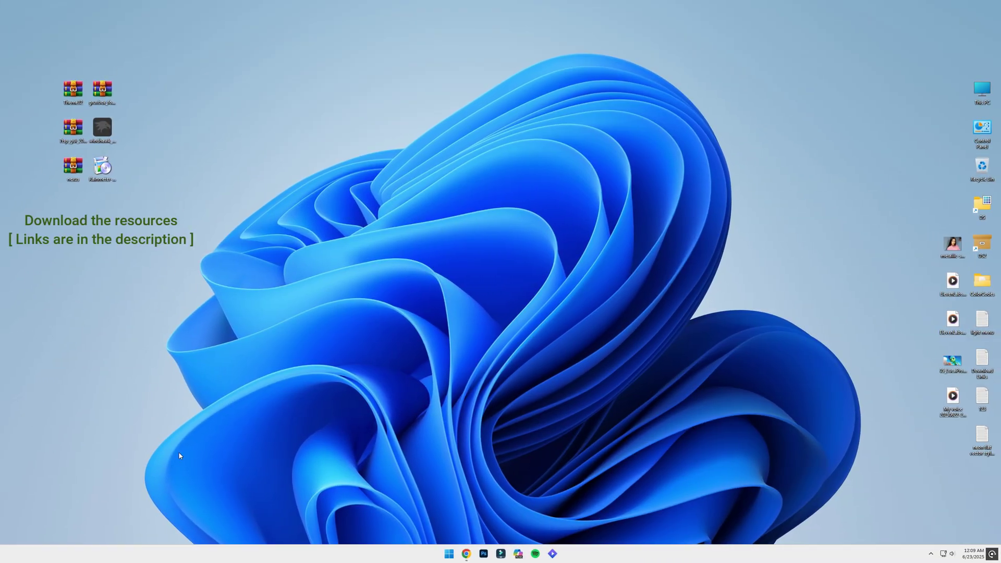
Review the download pages for gruvbox, 7TSP GUI 2019 Edition, Windhawk, Rainmeter, Winstep Nexus and Theme82.zip in Chrome.
click(467, 554)
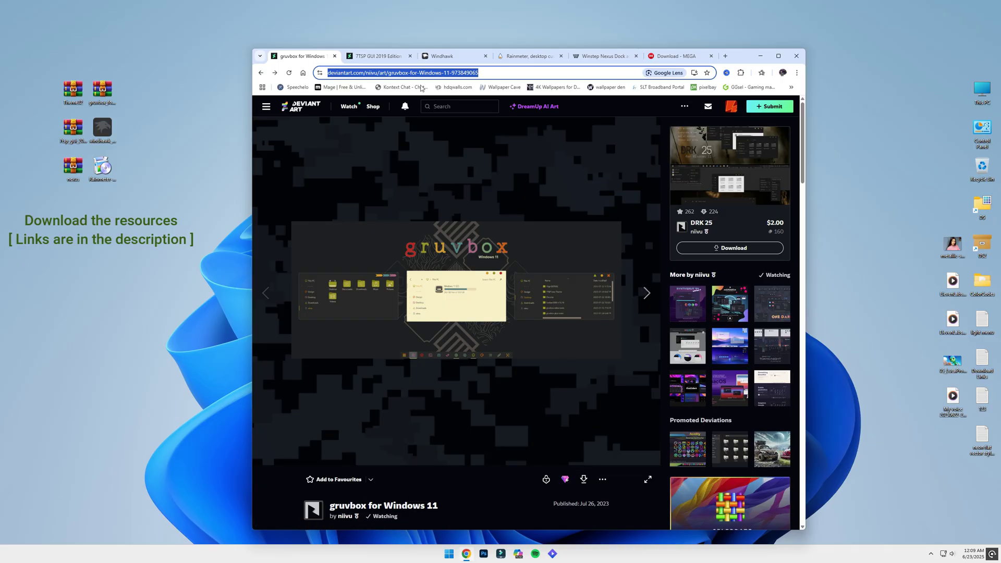
click(386, 57)
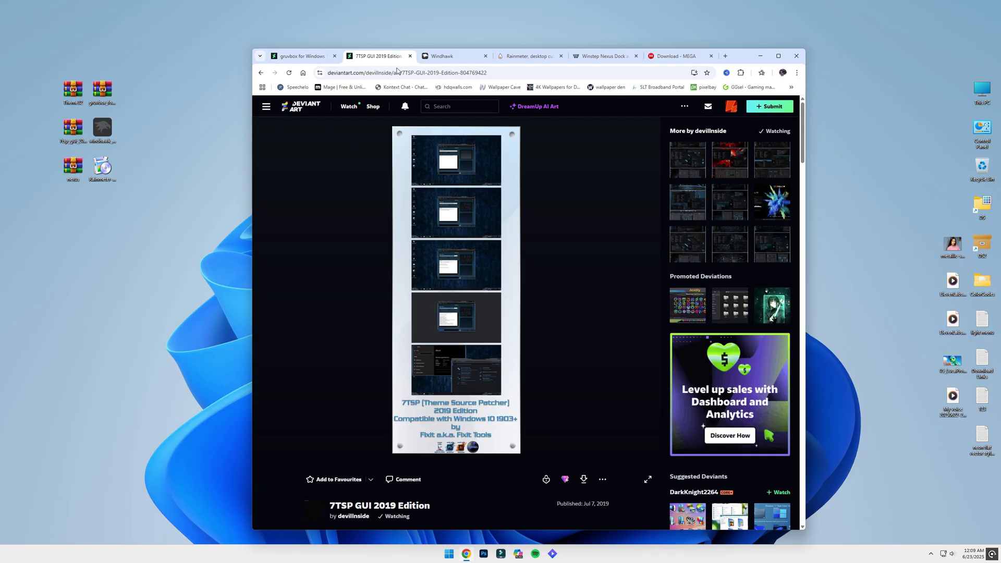
click(448, 56)
click(528, 56)
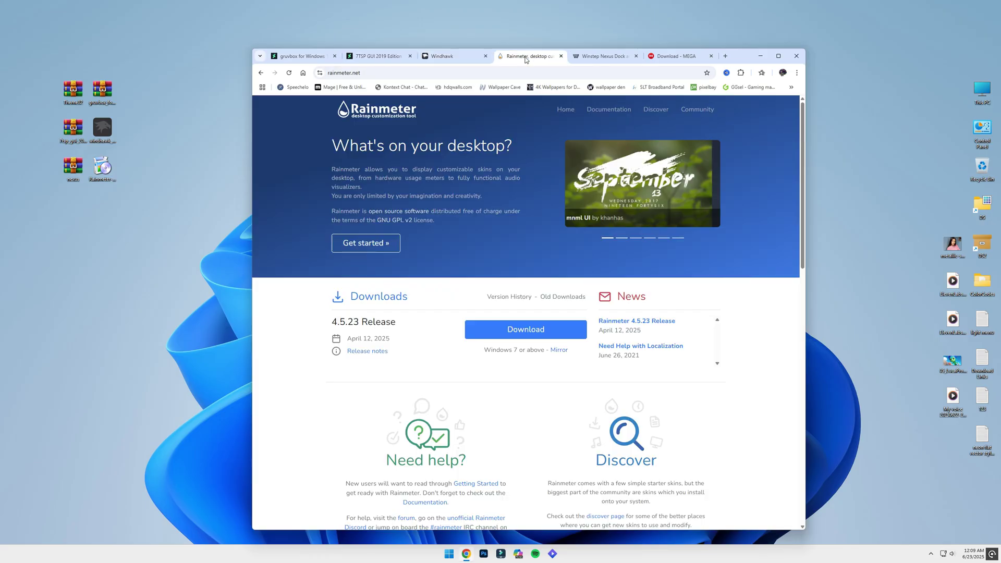
click(600, 56)
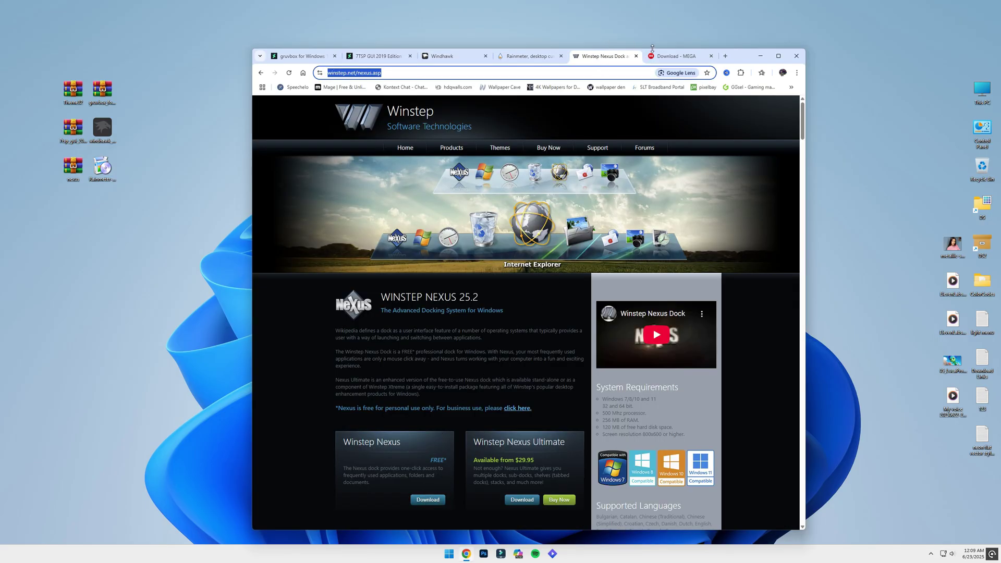
click(669, 59)
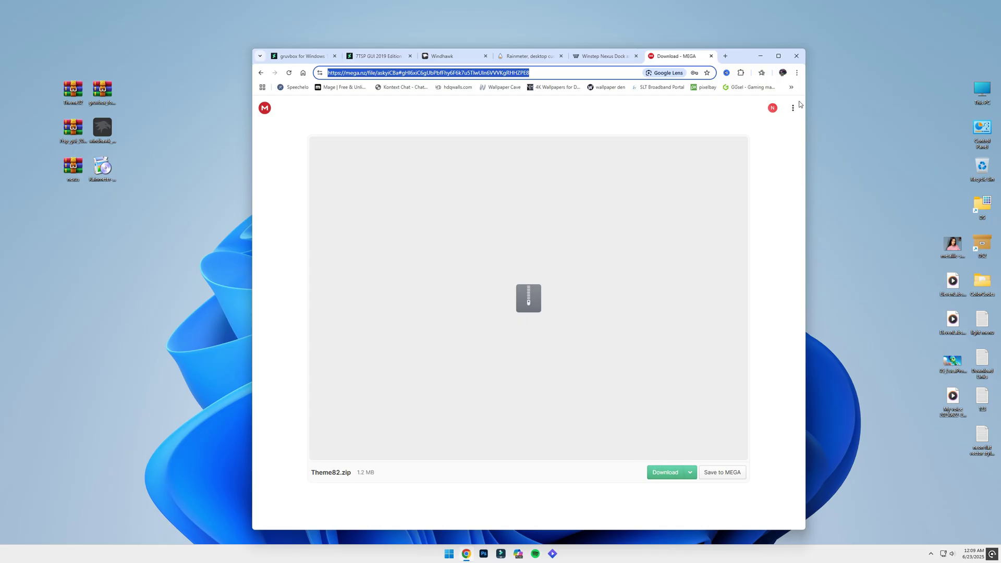
click(760, 56)
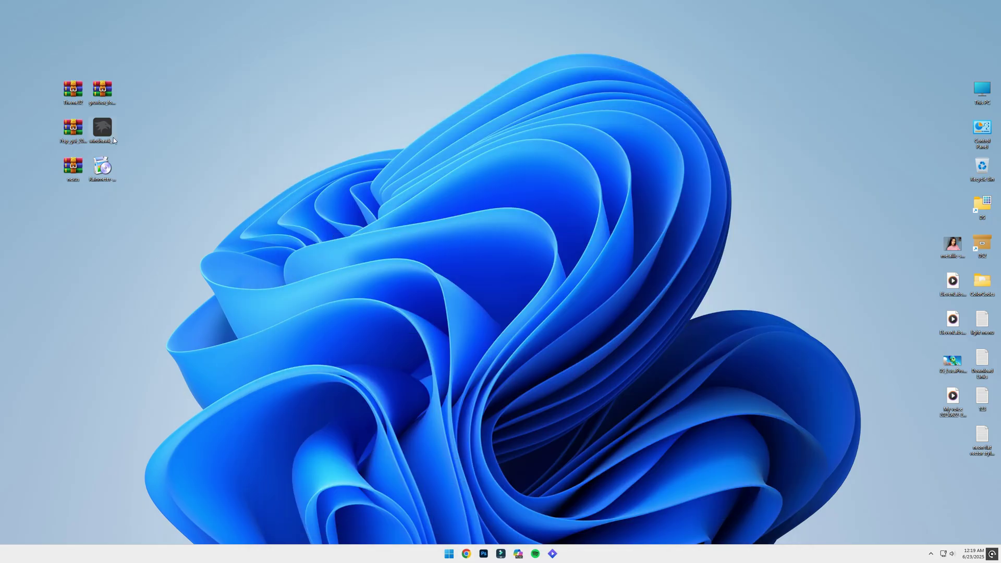
Run the Windhawk setup from the desktop as a standard installation and allow it to make changes to the device.
click(105, 127)
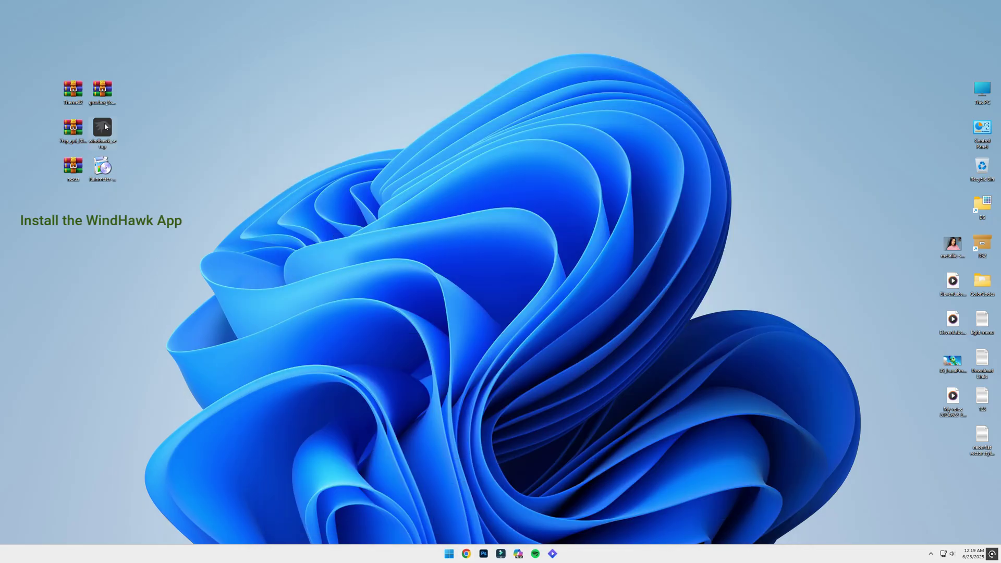
click(501, 295)
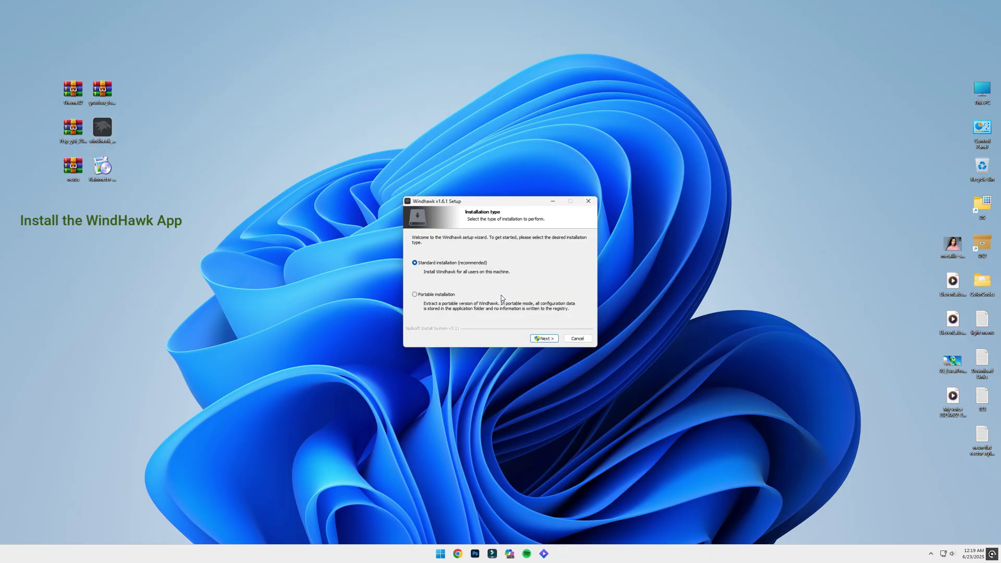
click(544, 338)
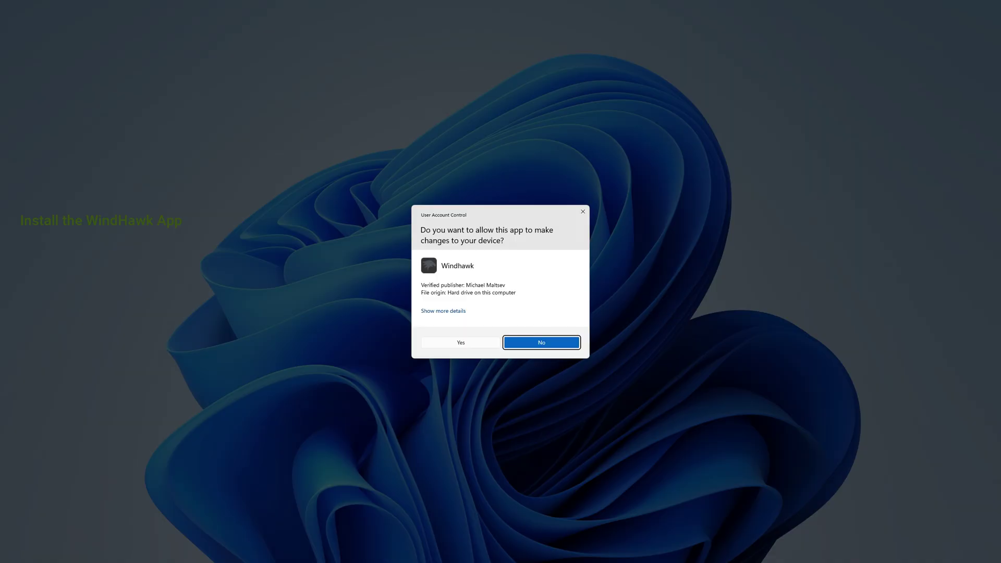
click(541, 340)
Install Windhawk without the desktop shortcut in C:\Program Files\Windhawk and finish the setup so that Windhawk opens.
click(497, 277)
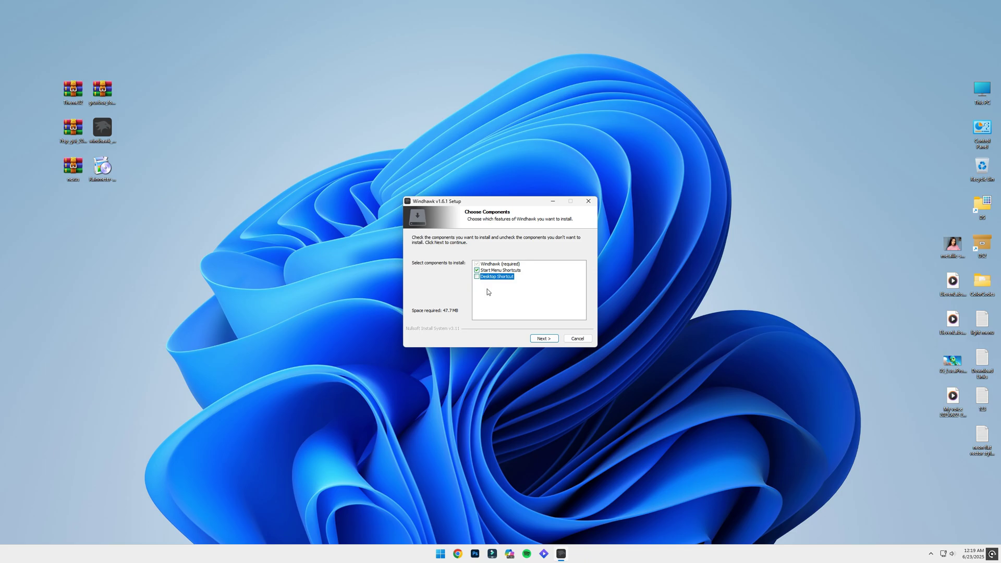
click(540, 339)
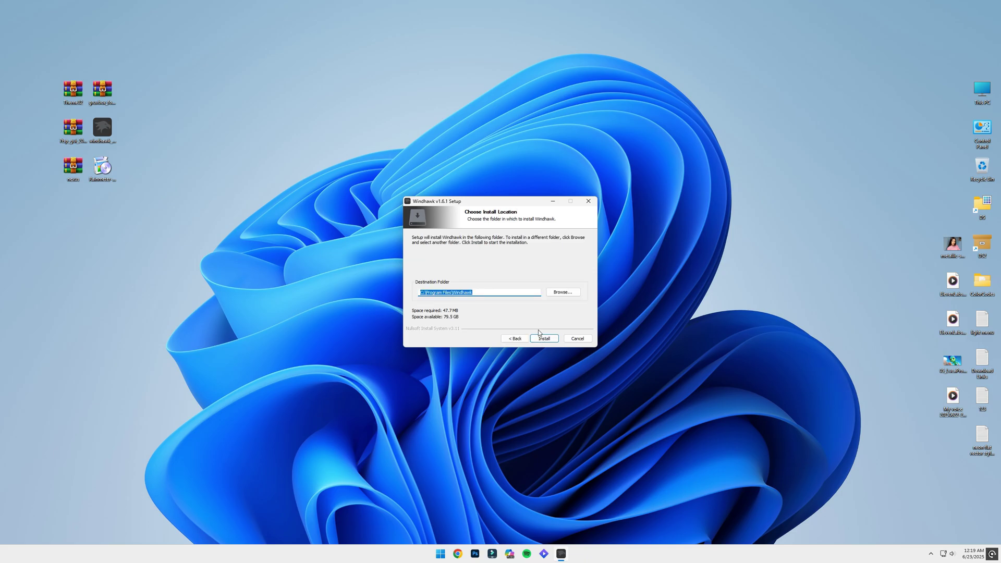
click(544, 338)
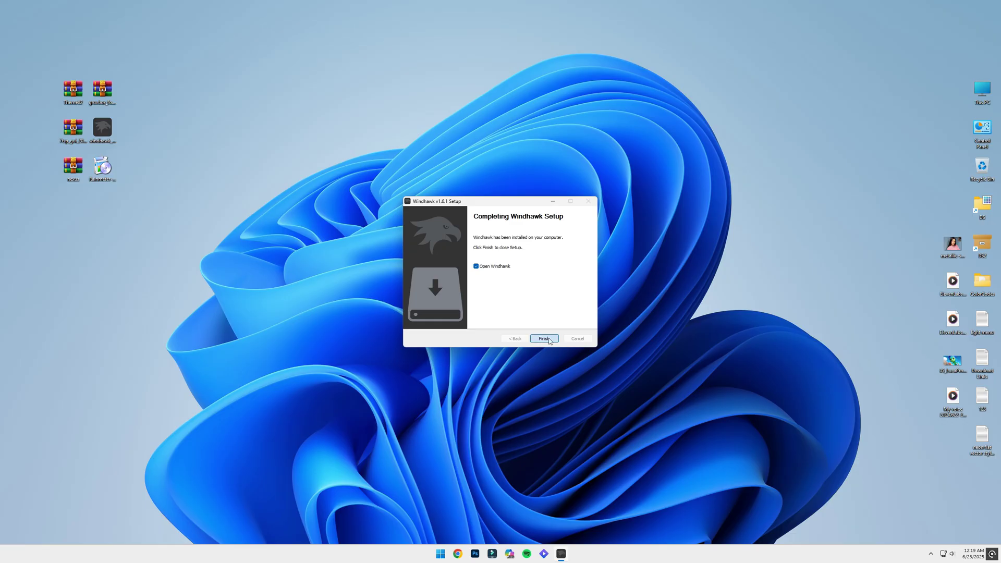
click(540, 338)
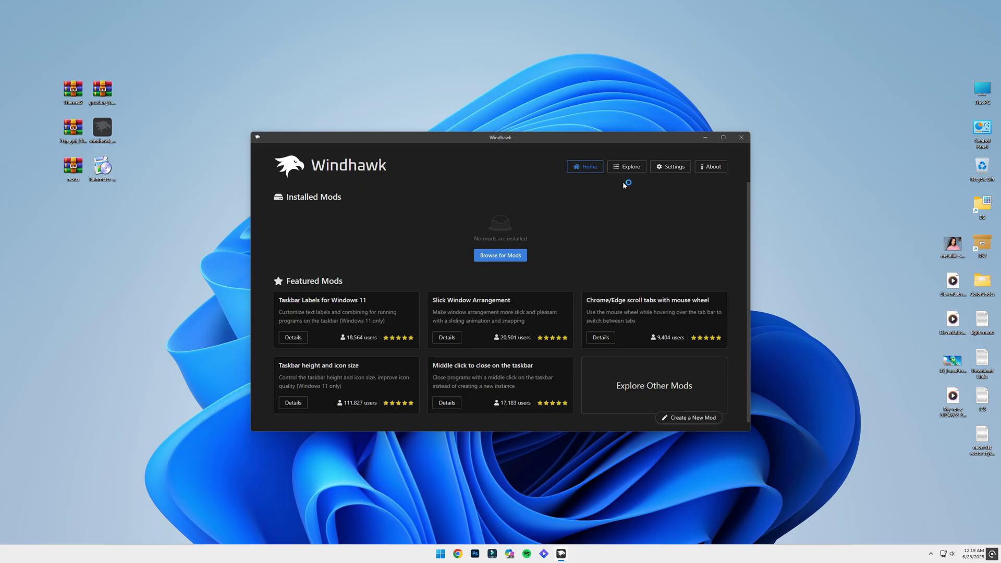
Search the mod catalogue for "ux" and install the UXTheme hook mod.
click(629, 167)
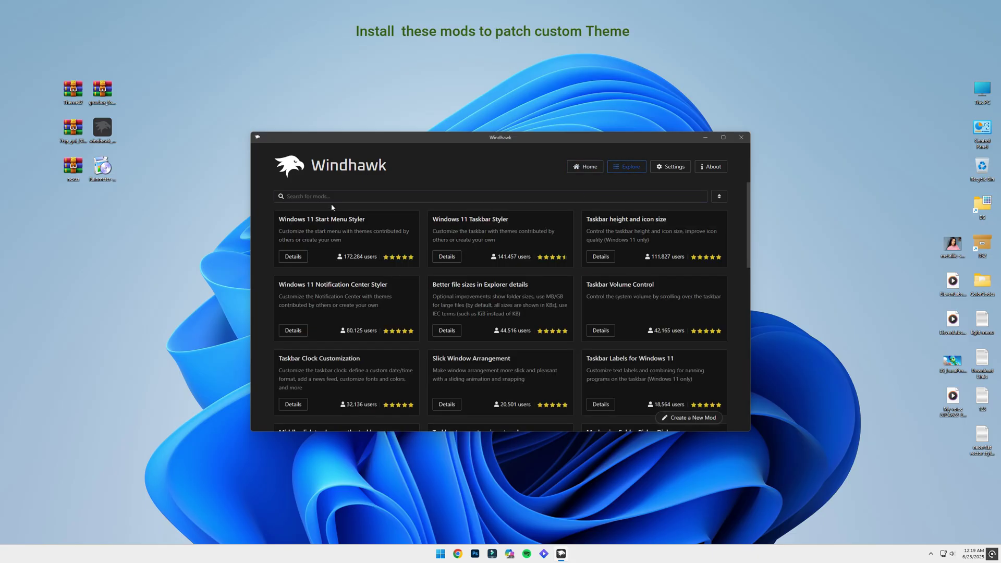
text(ux)
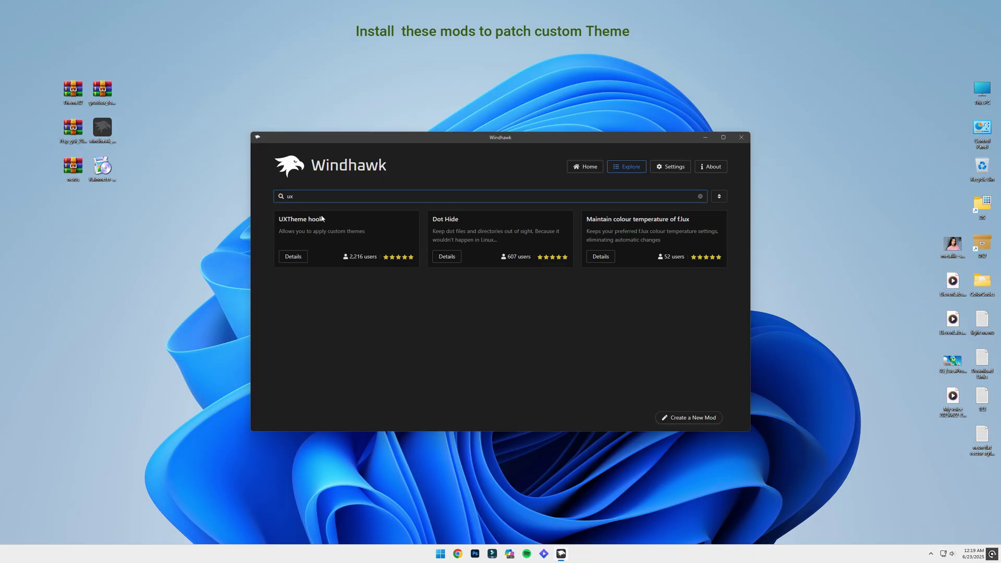
click(295, 259)
click(310, 233)
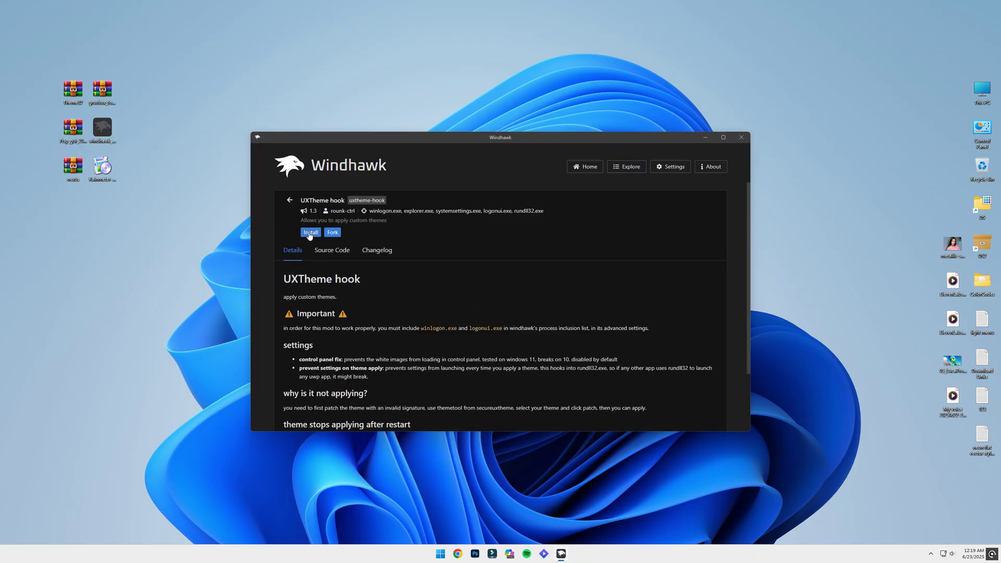
click(537, 343)
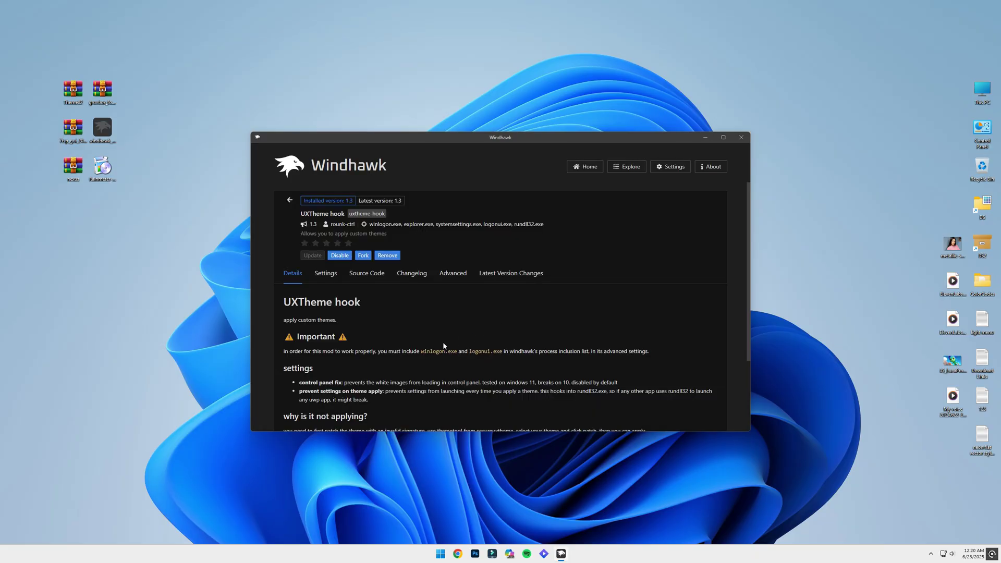
Copy winlogon.exe from the UXTheme hook details into the mod's custom process inclusion list and save it.
drag(421, 353, 458, 352)
key(ctrl+c)
click(451, 275)
scroll(391, 357, down, 3)
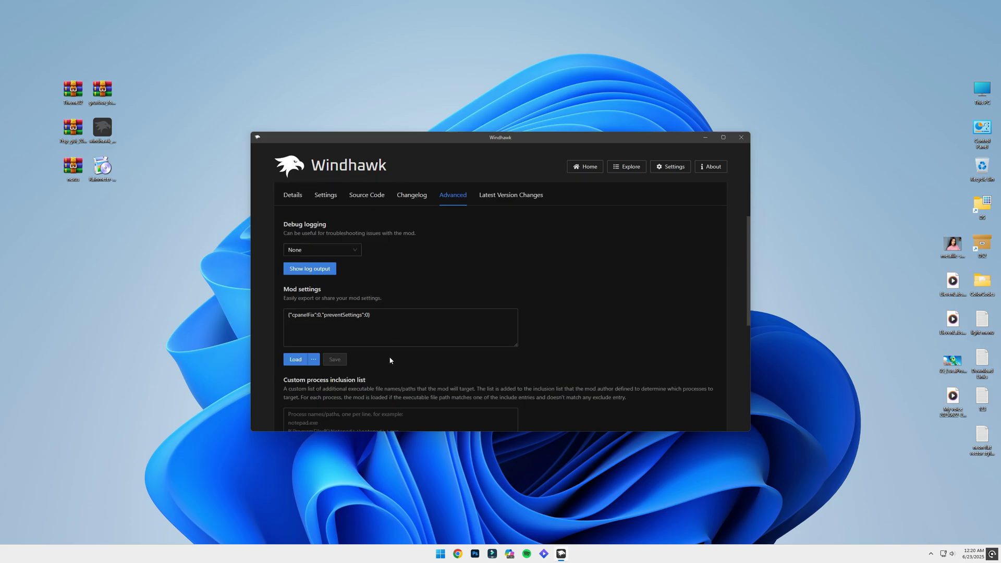
click(359, 347)
key(ctrl+v)
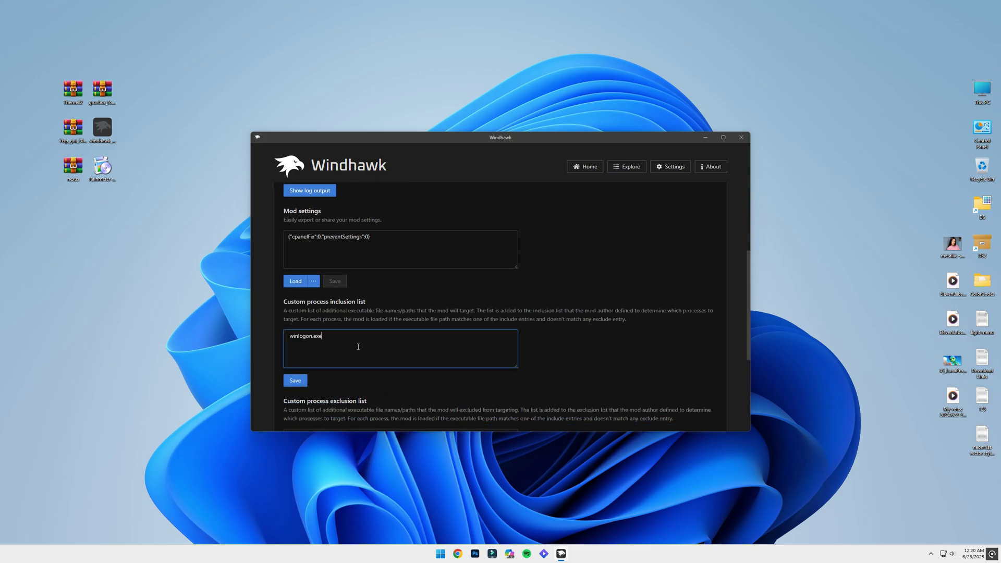
click(295, 380)
scroll(366, 299, up, 3)
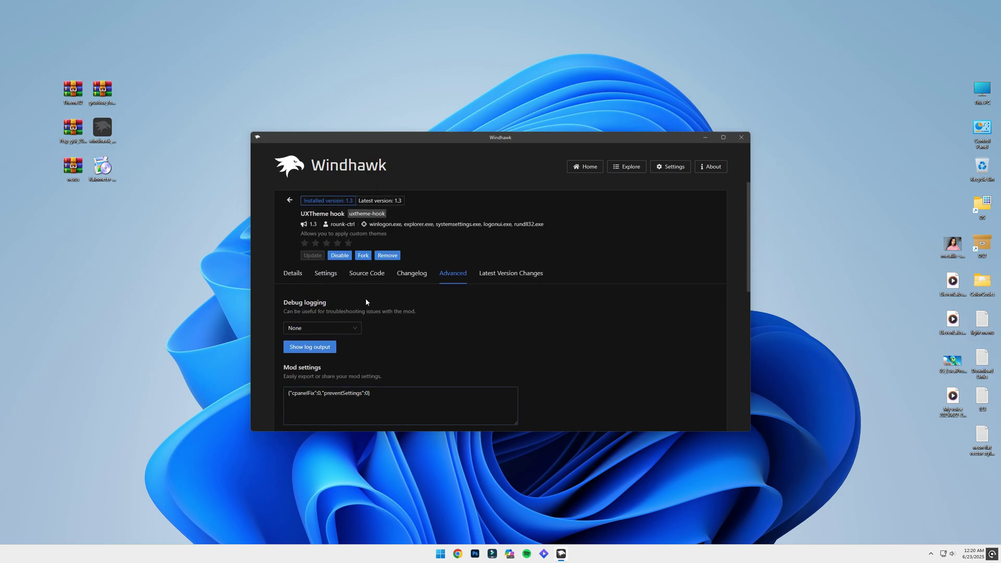
Add logonui.exe from the mod details as a second line in the custom process inclusion list and save it.
click(295, 275)
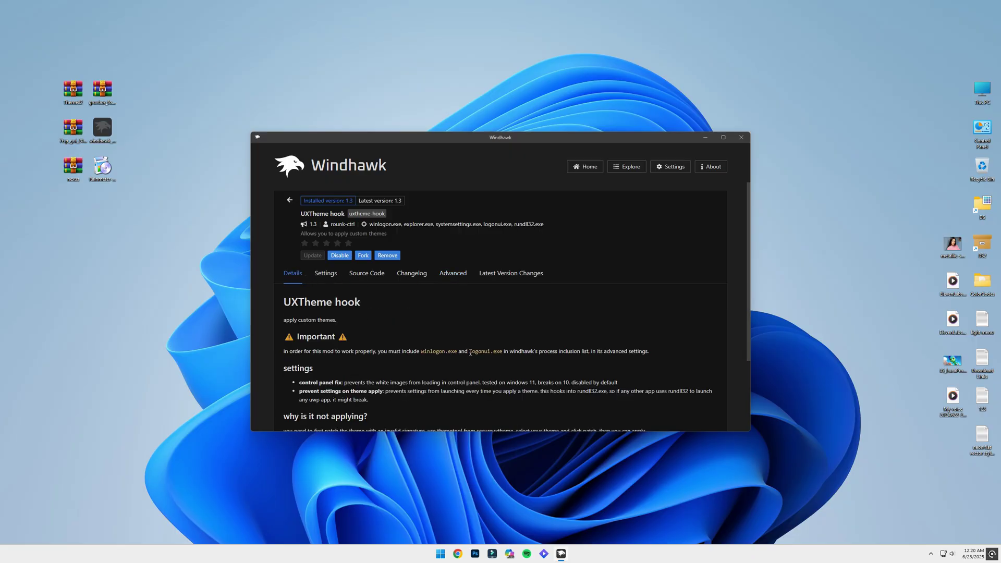
drag(471, 353, 502, 355)
key(ctrl+c)
click(452, 273)
scroll(332, 417, down, 3)
click(315, 347)
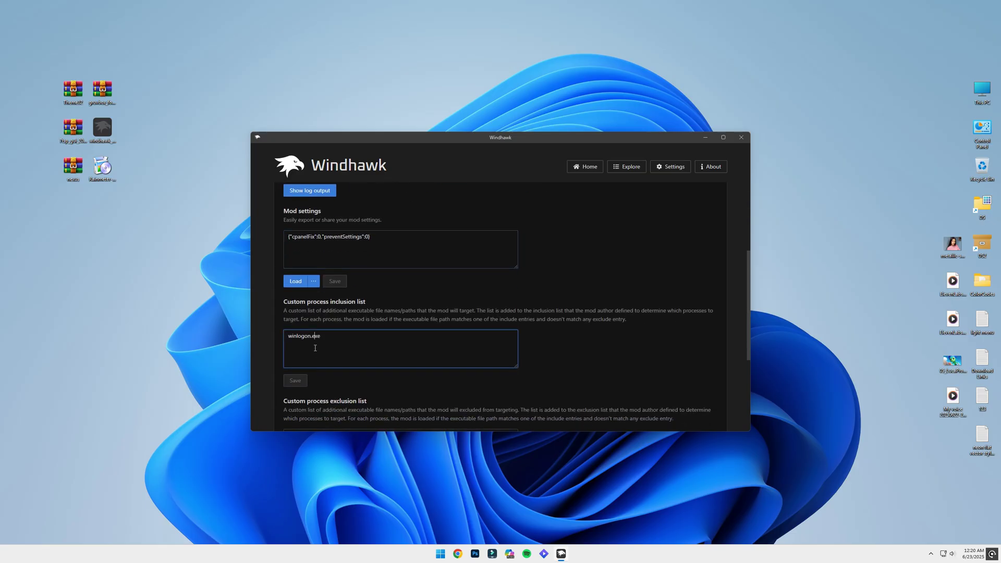
key(Return)
key(ctrl+v)
click(295, 380)
scroll(430, 296, up, 4)
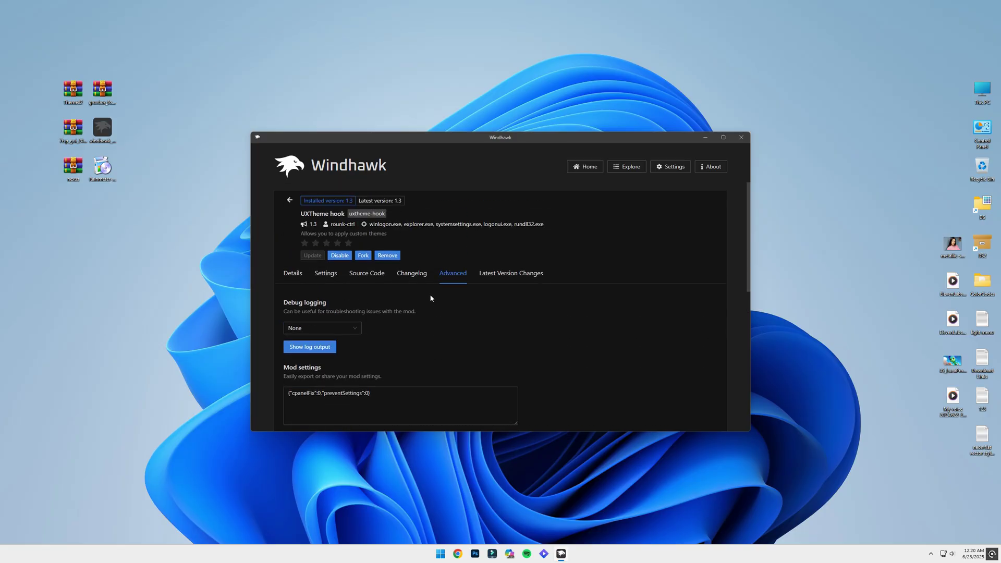
Enable "Fix control panel white header/sidebar" for the UXTheme hook mod and save its settings.
click(330, 275)
click(299, 346)
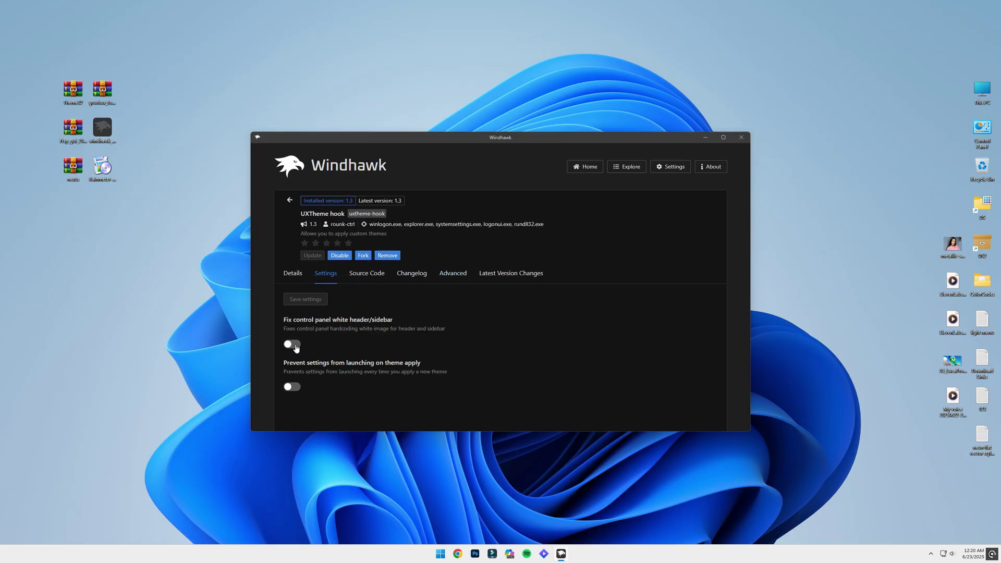
click(312, 298)
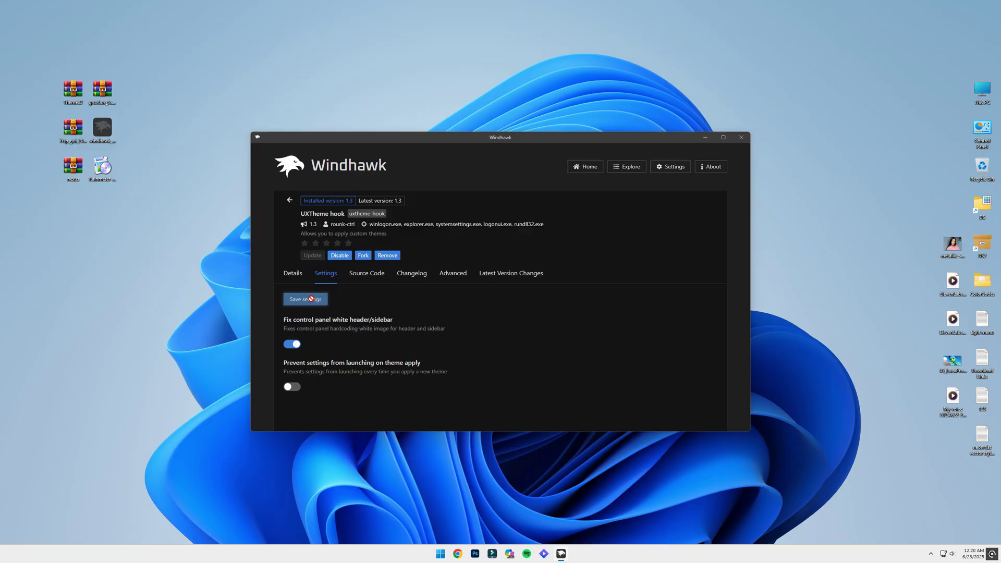
Search the mod catalogue for "windows 7 co" and install the Windows 7 Command Bar mod, accepting the installation risk.
click(614, 170)
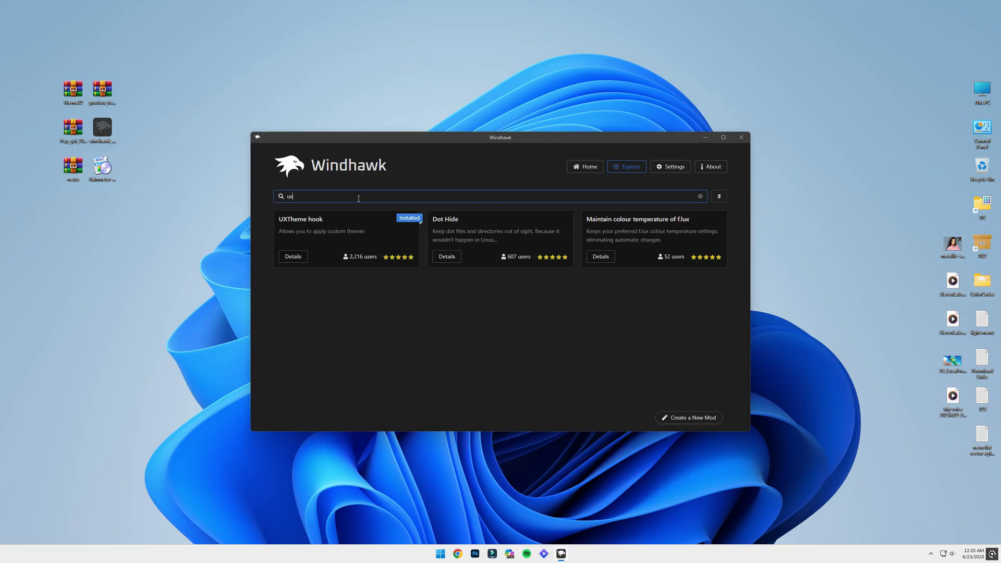
key(BackSpace)
key(BackSpace)
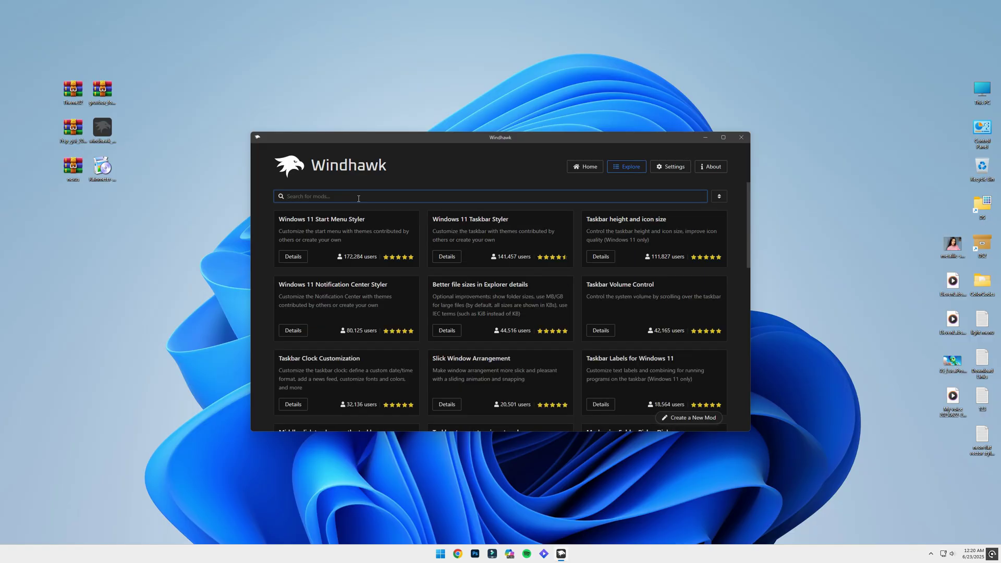
text(windo)
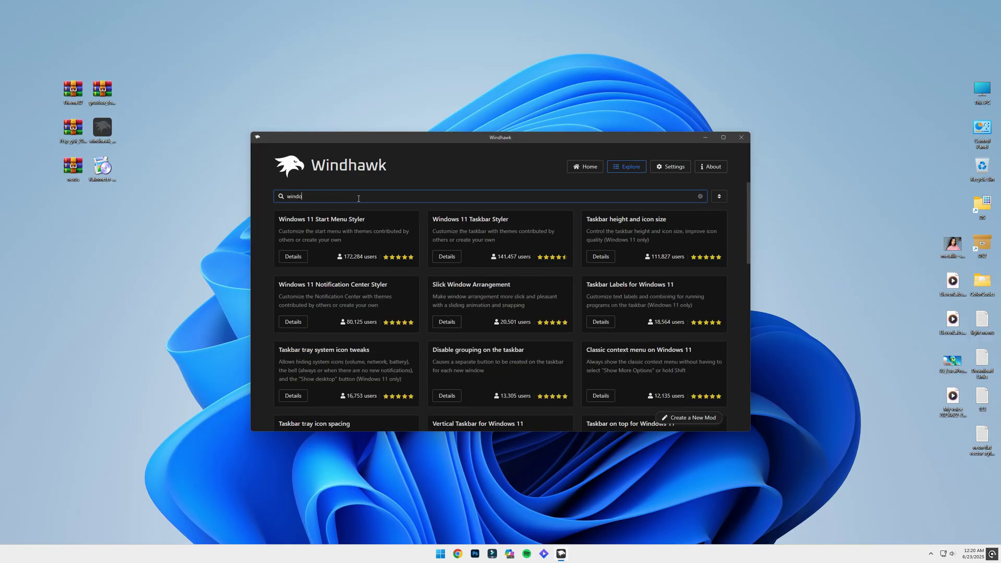
text(ws 7 co)
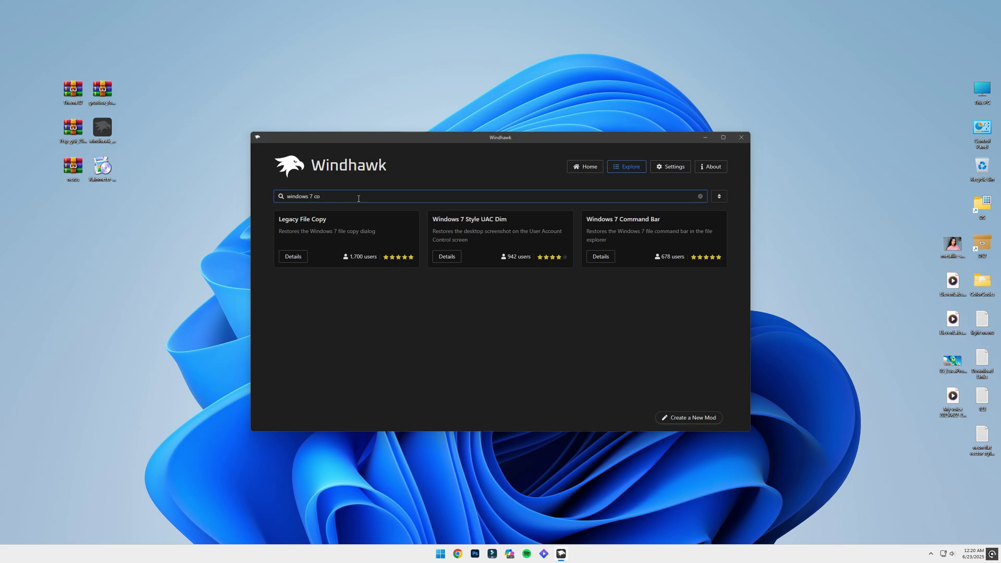
click(604, 258)
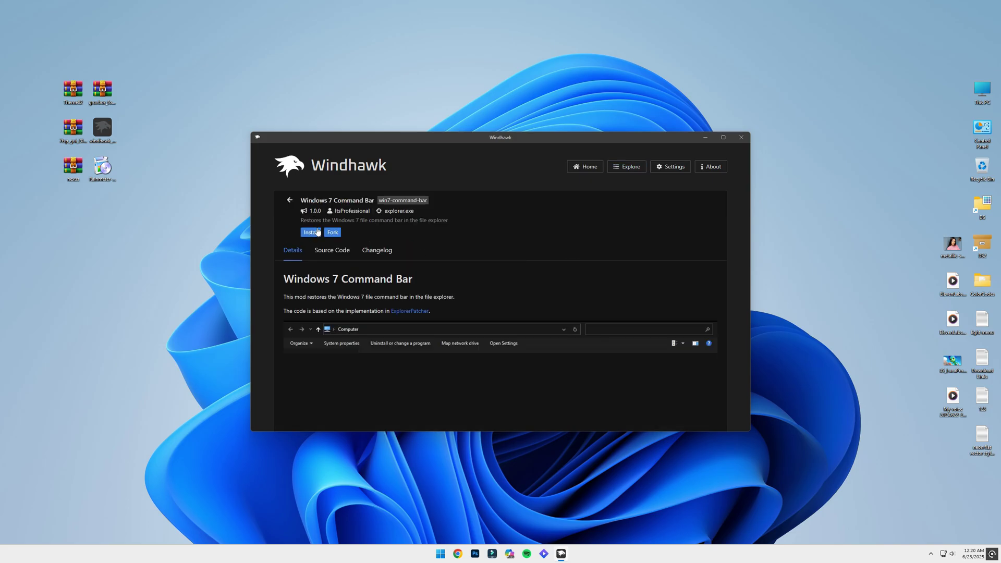
click(318, 233)
click(553, 343)
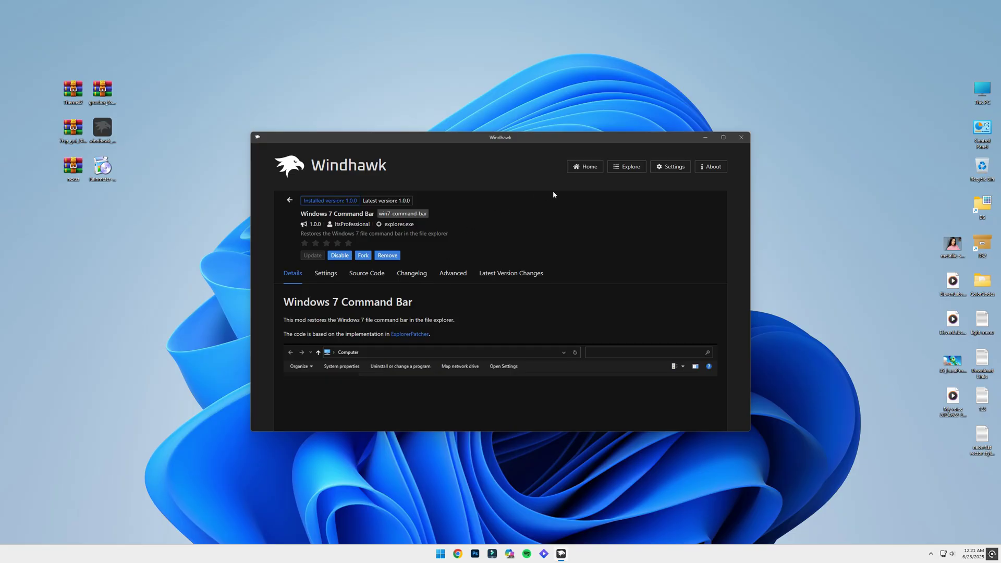
Search the mod catalogue for "remove", install the Remove Command Bar mod and close Windhawk.
click(636, 173)
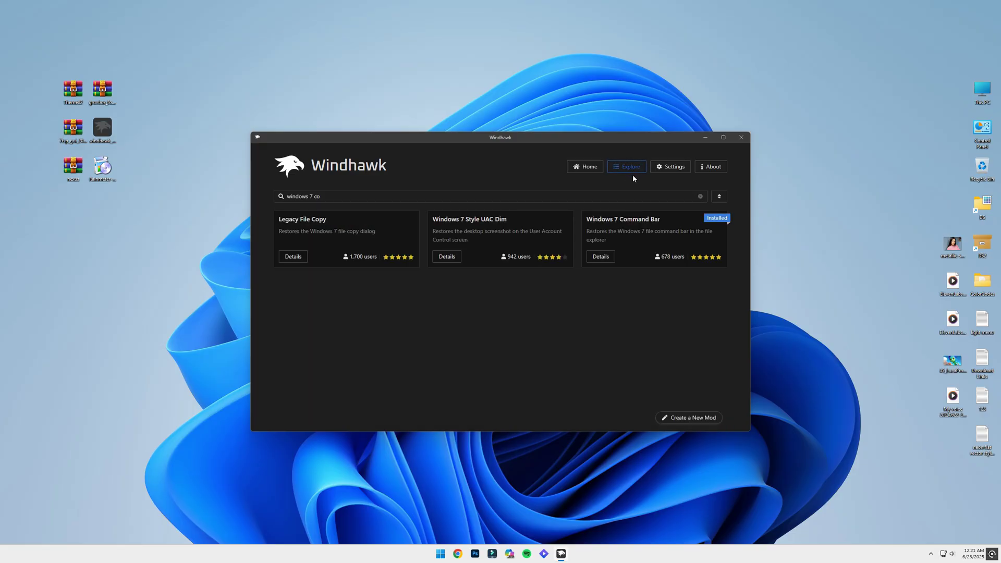
triple_click(365, 195)
text(remove)
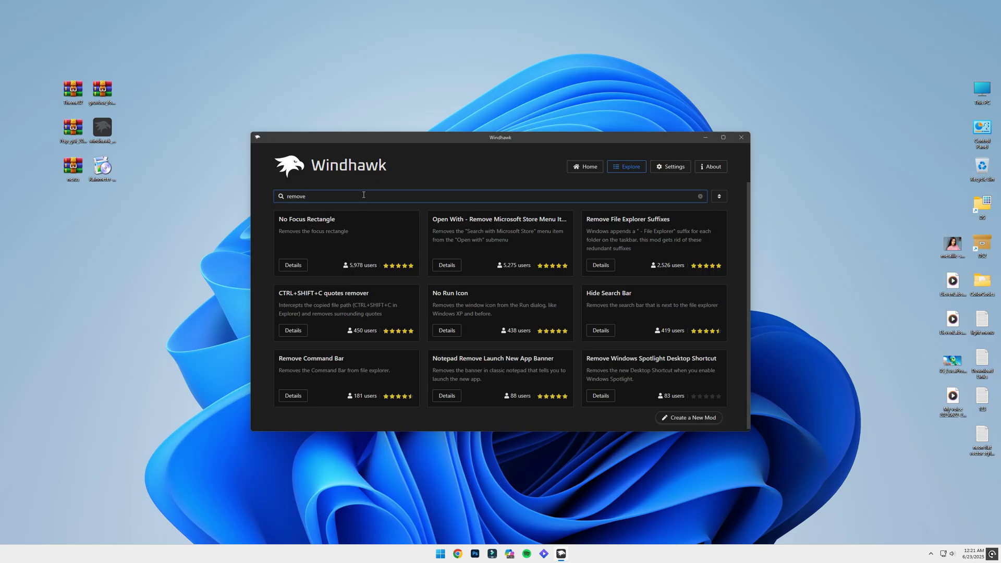
click(299, 398)
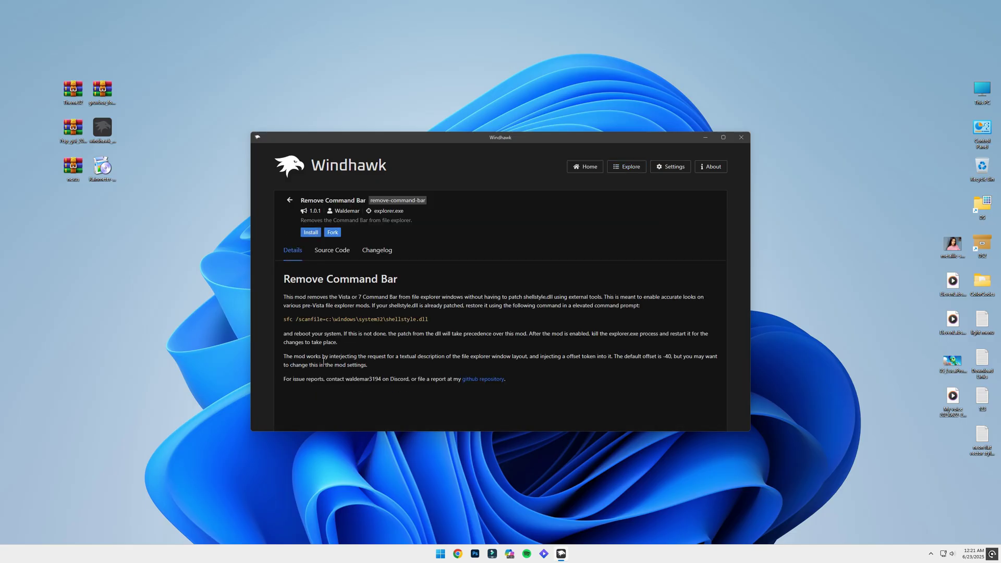
click(311, 233)
click(568, 342)
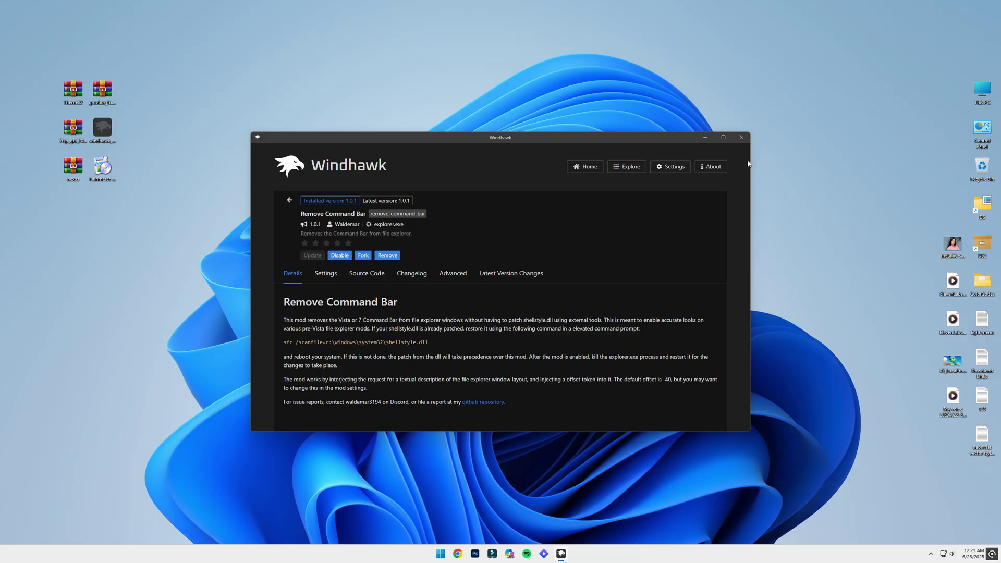
click(741, 137)
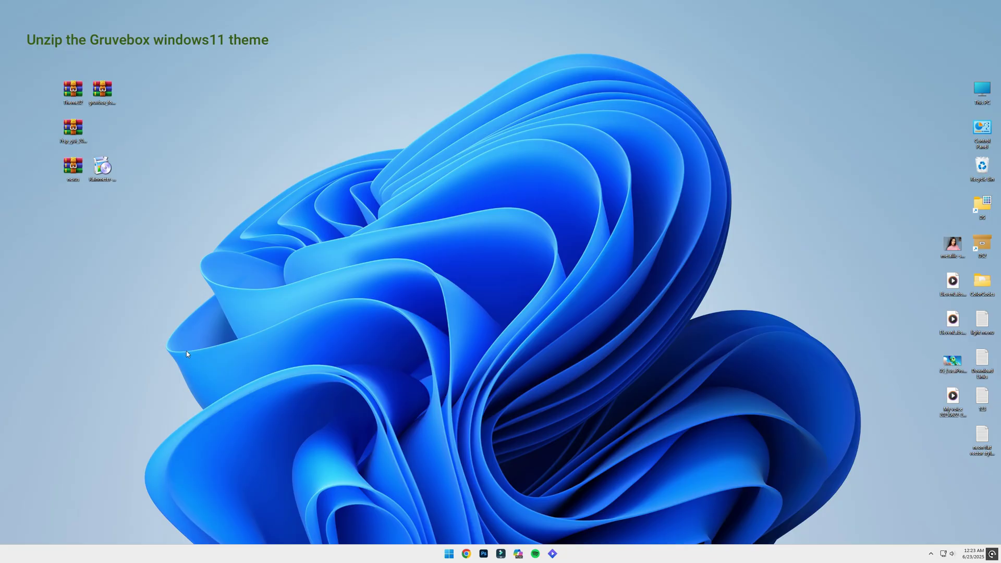
Extract the gruvbox for Windows 11 archive into its own folder on the desktop.
right_click(102, 90)
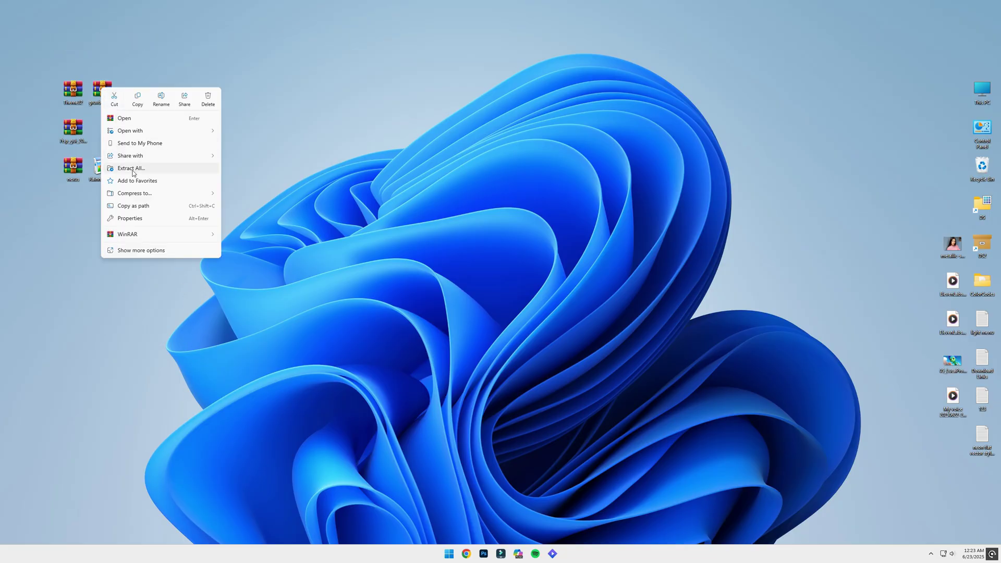
click(132, 168)
click(571, 352)
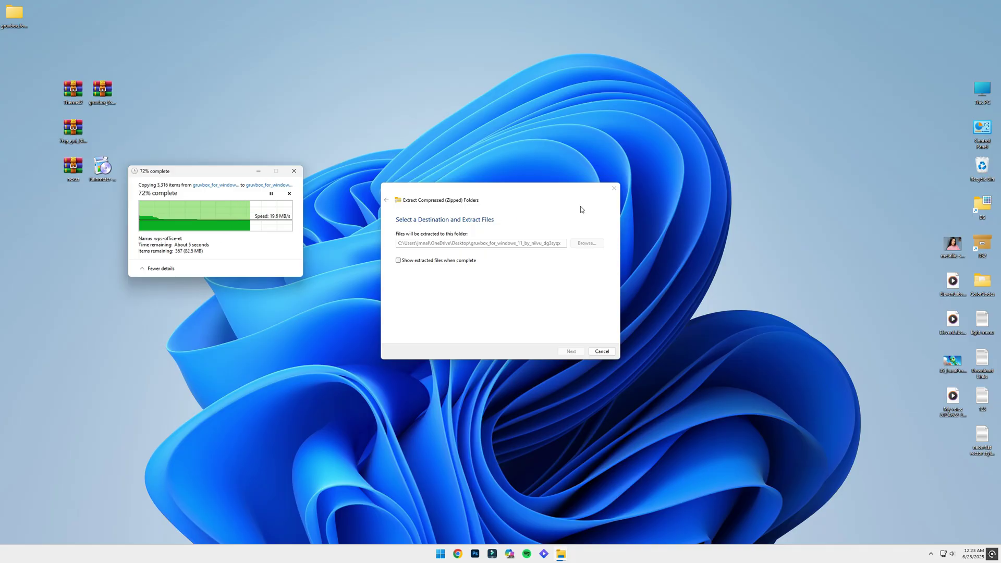
click(614, 187)
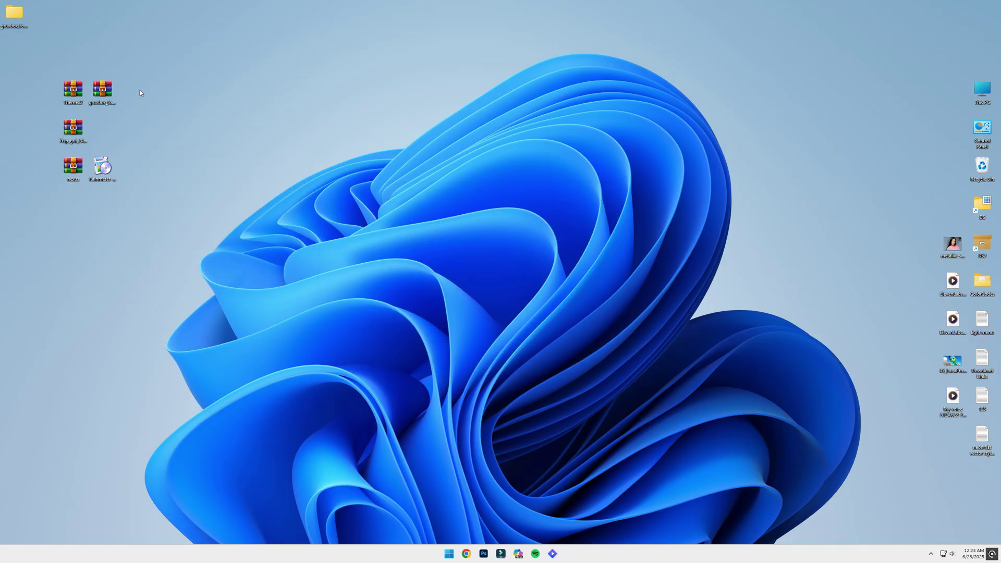
Copy the gruvbox folder and the gruvbox dark ARROW, LACE and ROUND theme files from the extracted Windows 11 Themes folder.
double_click(14, 13)
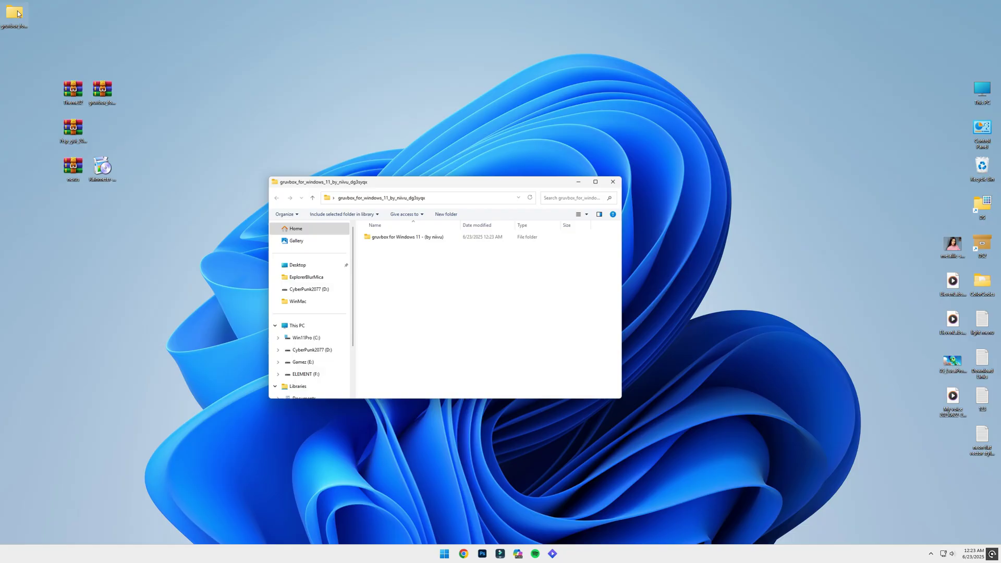
double_click(384, 239)
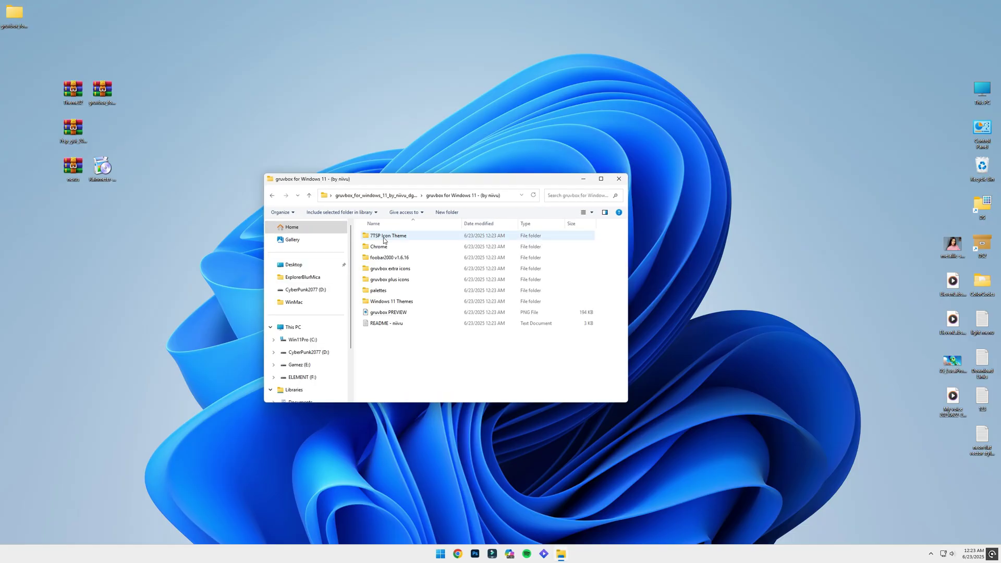
double_click(404, 304)
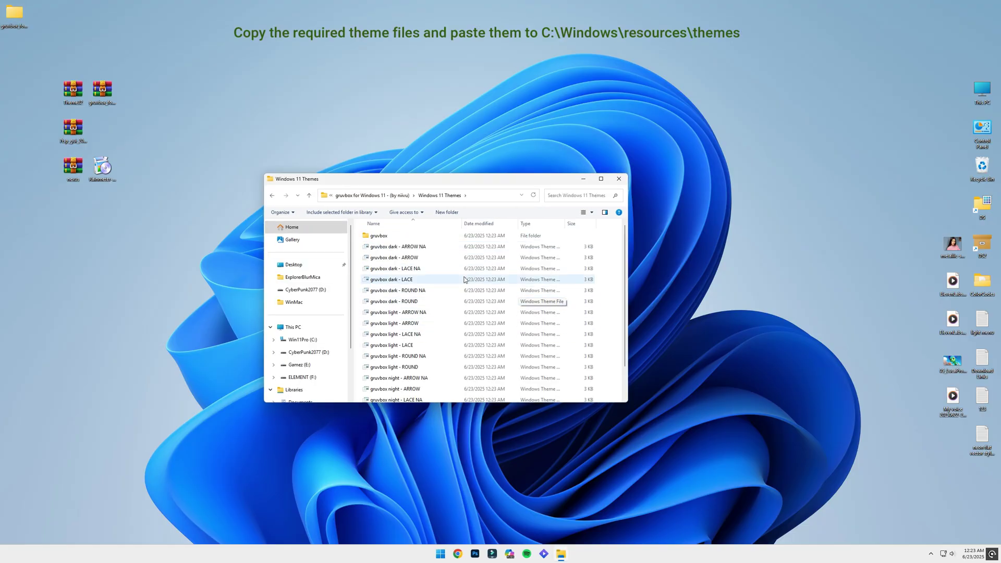
click(381, 236)
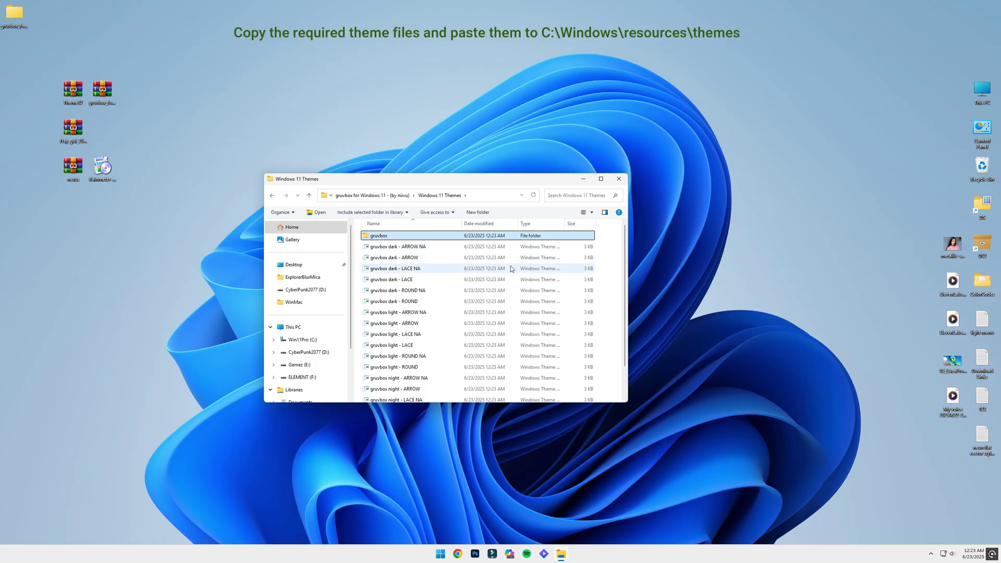
ctrl+click(402, 282)
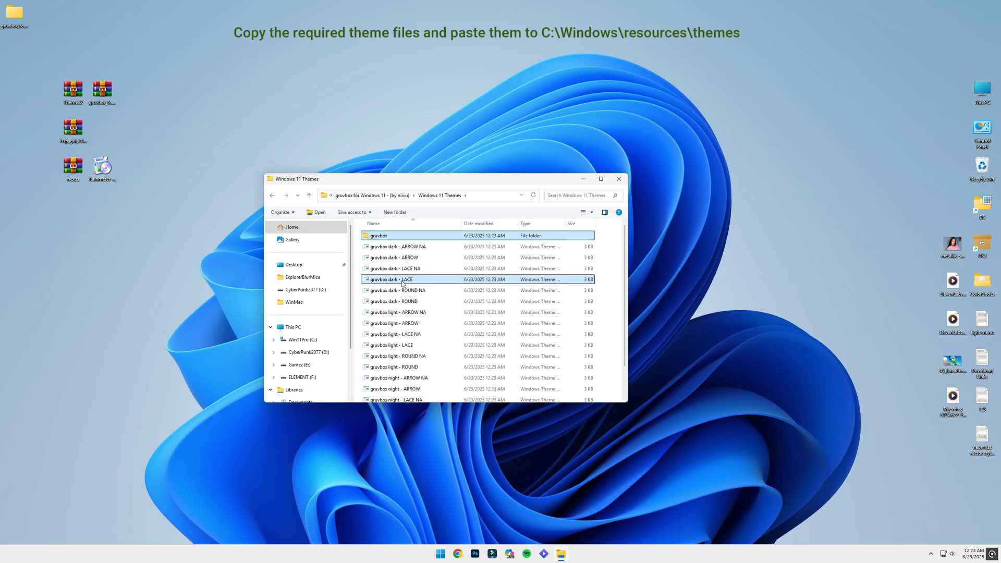
ctrl+click(408, 258)
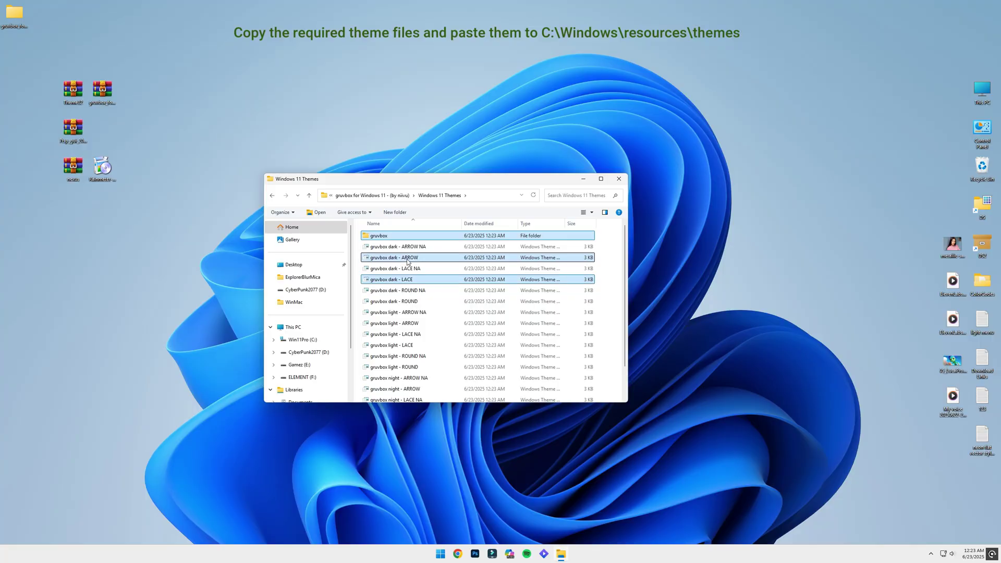
ctrl+click(403, 302)
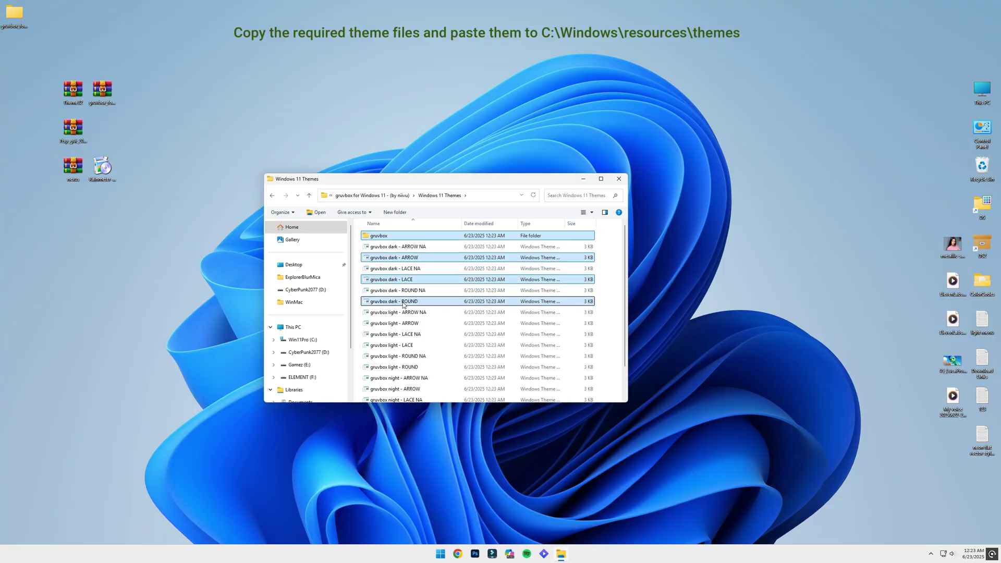
right_click(403, 306)
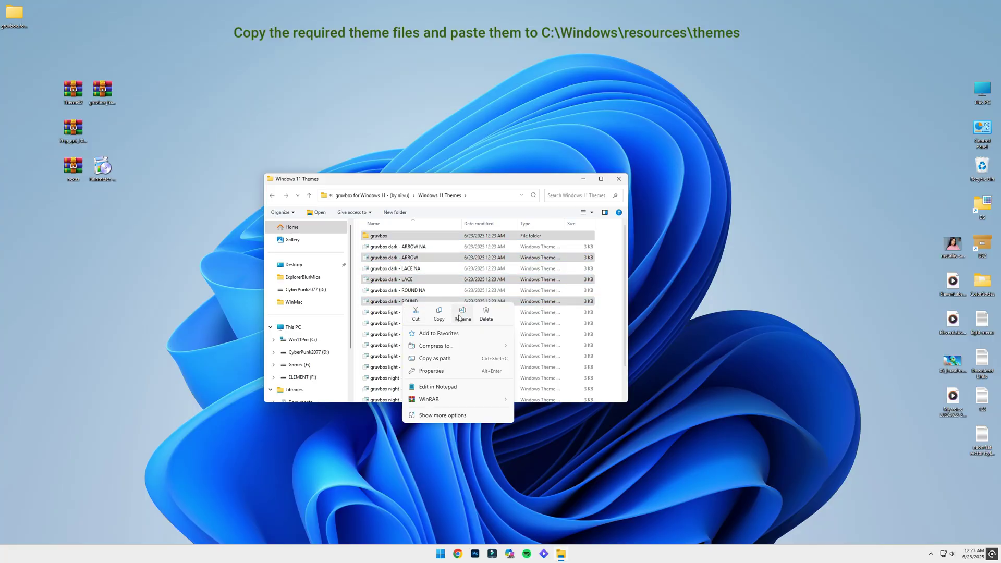
click(439, 313)
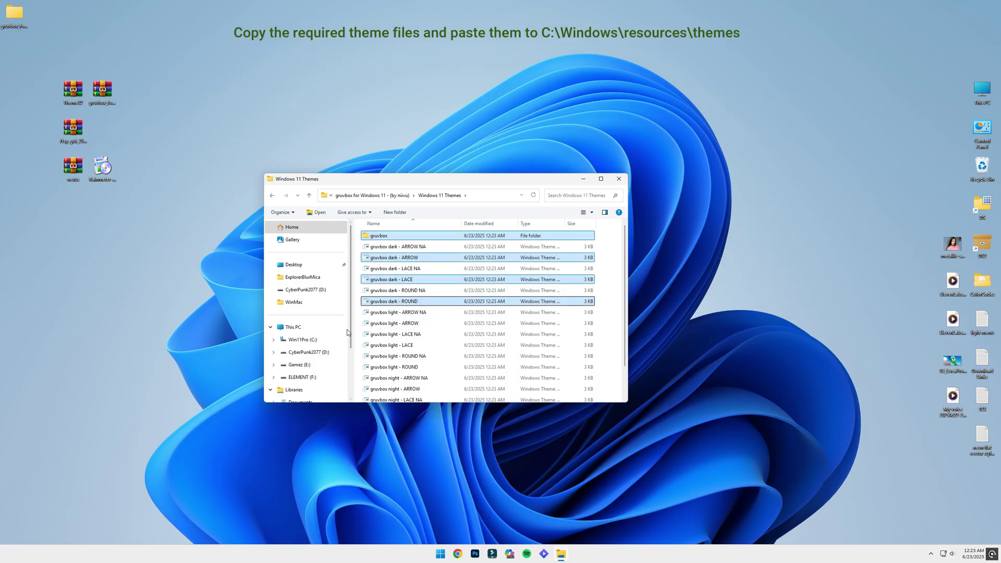
Paste the copied theme files into C:\Windows\Resources\Themes, granting administrator permission for all items, and close the folder window.
double_click(403, 245)
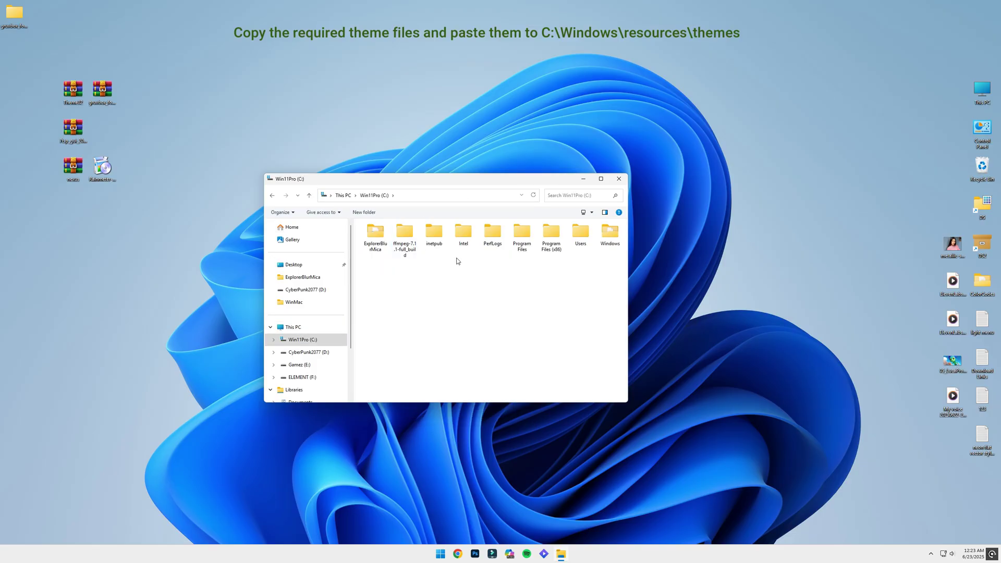
double_click(609, 236)
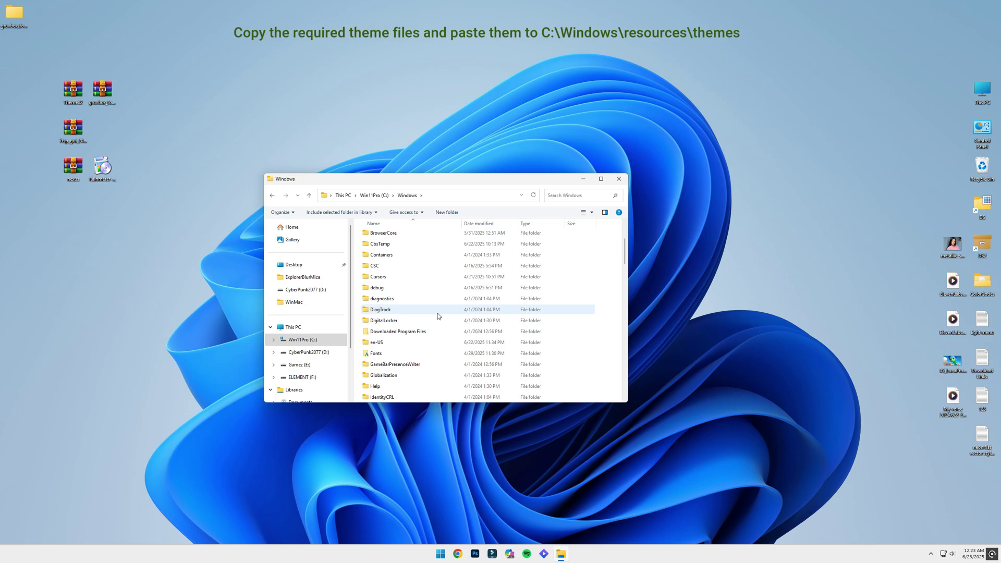
scroll(448, 313, down, 7)
scroll(438, 317, down, 5)
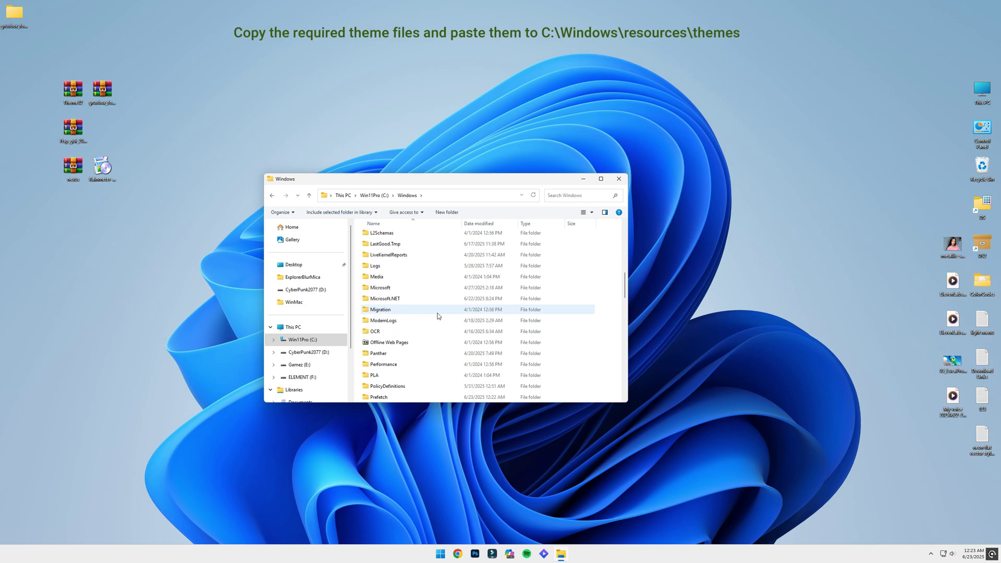
double_click(395, 376)
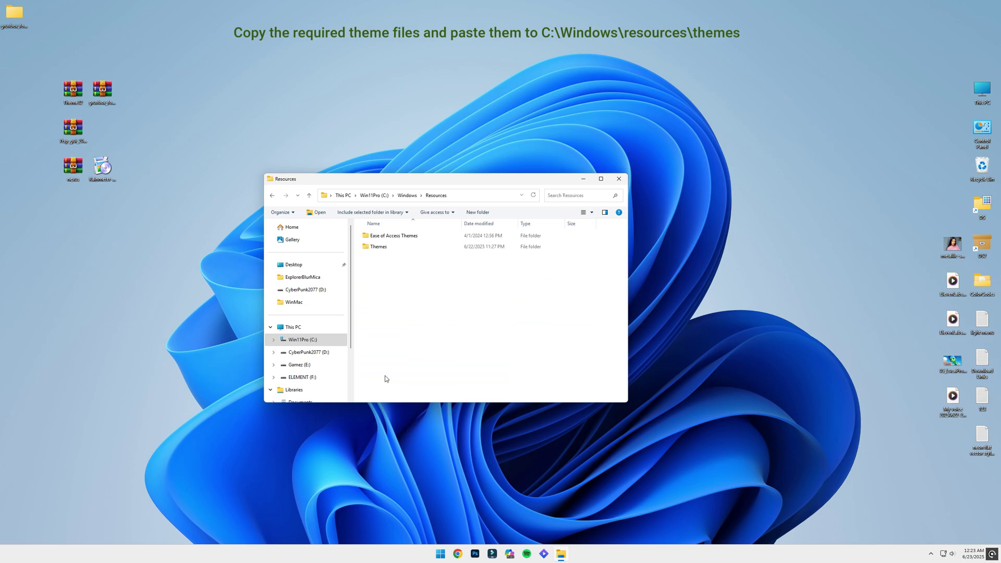
double_click(388, 248)
right_click(420, 368)
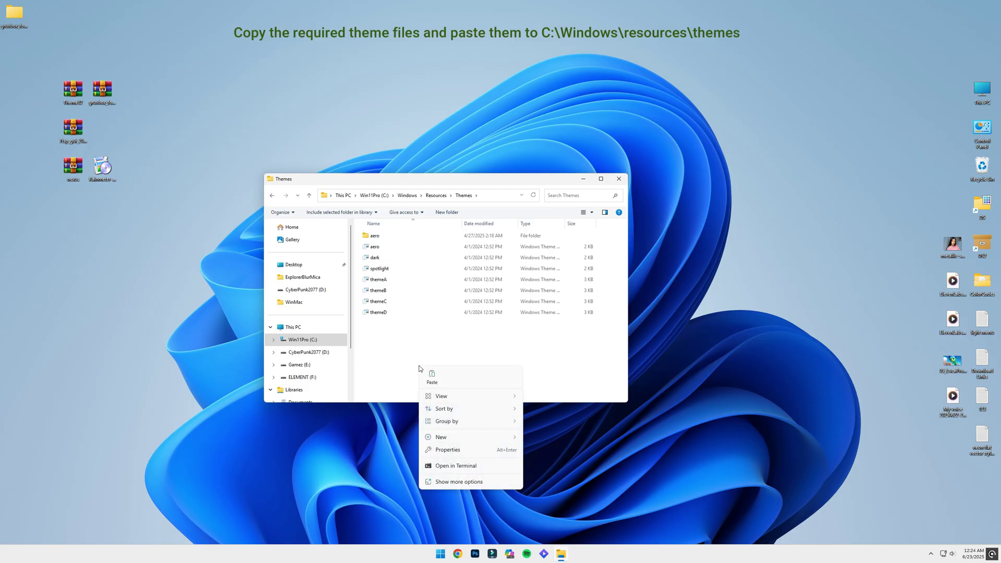
click(429, 377)
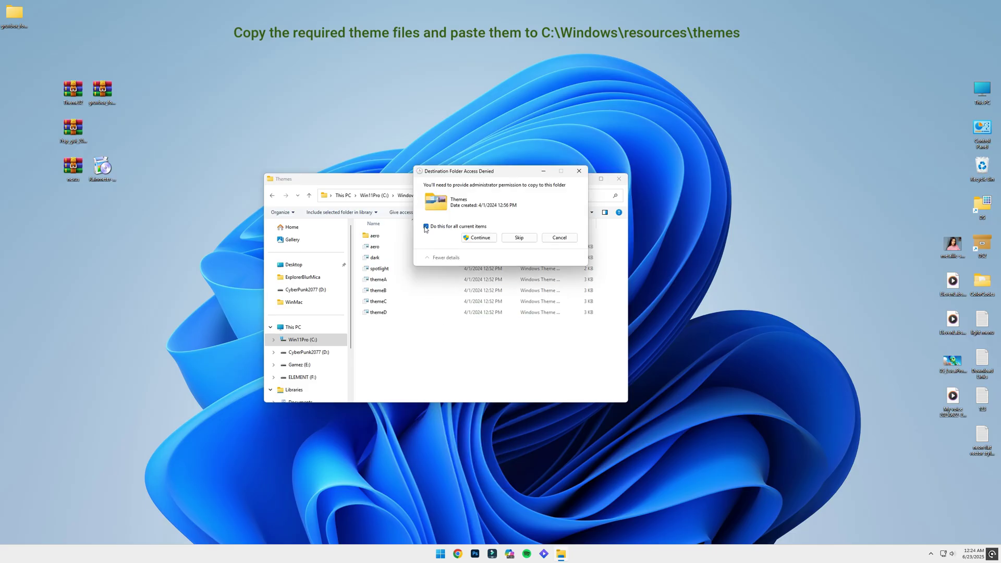
click(478, 238)
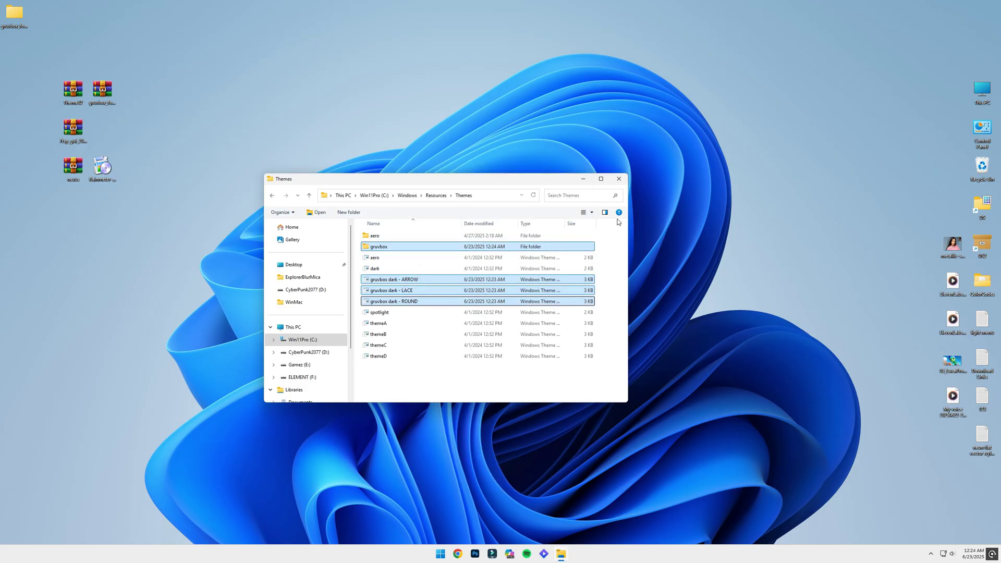
click(619, 179)
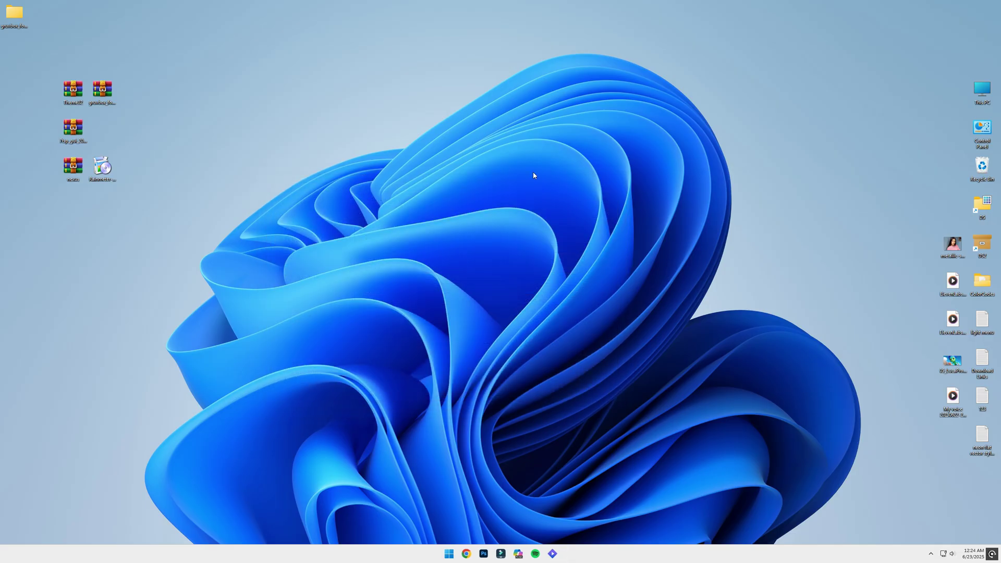
Apply the gruvbox dark theme whose thumbnail shows three round window buttons from the Windows personalization themes.
right_click(273, 130)
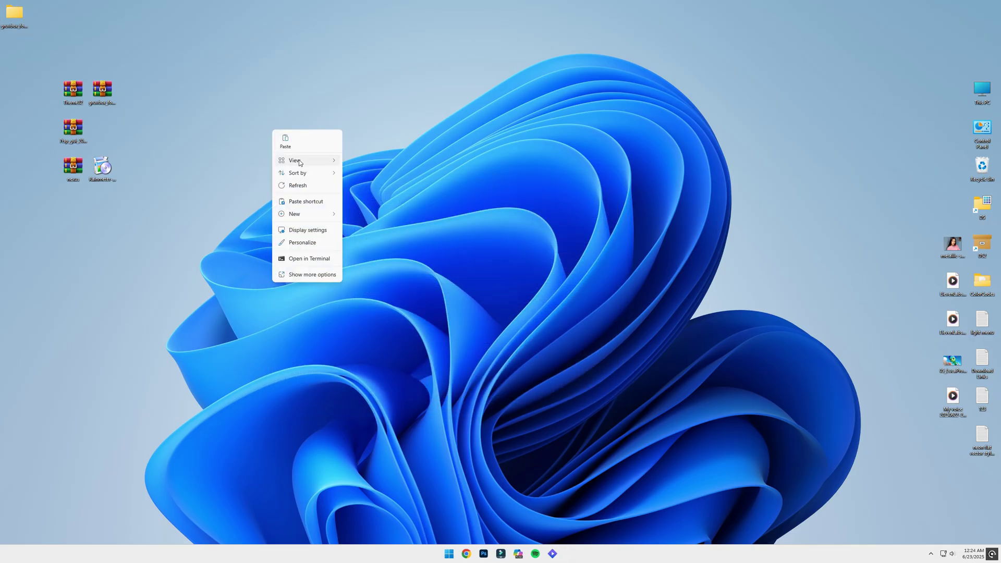
click(301, 243)
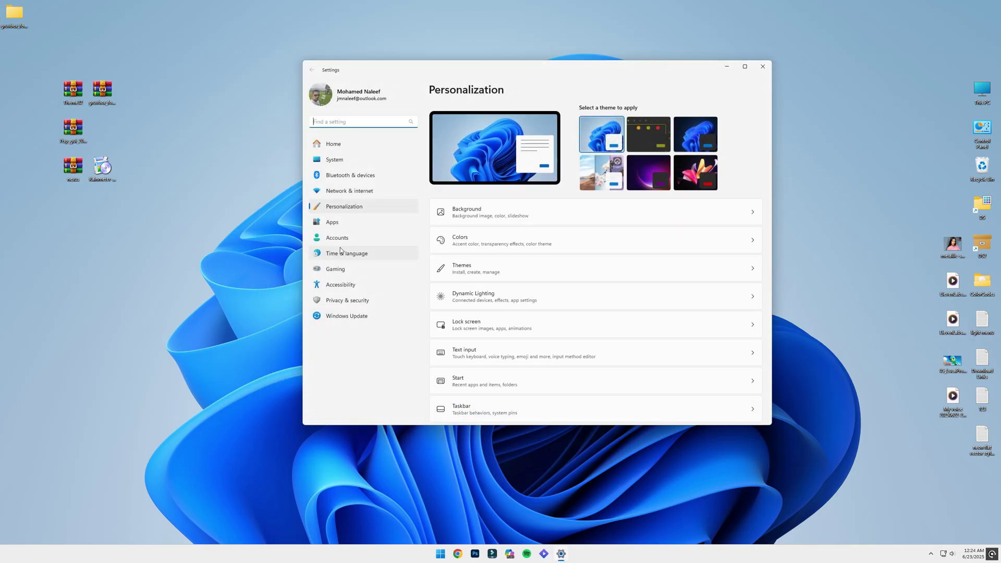
click(617, 273)
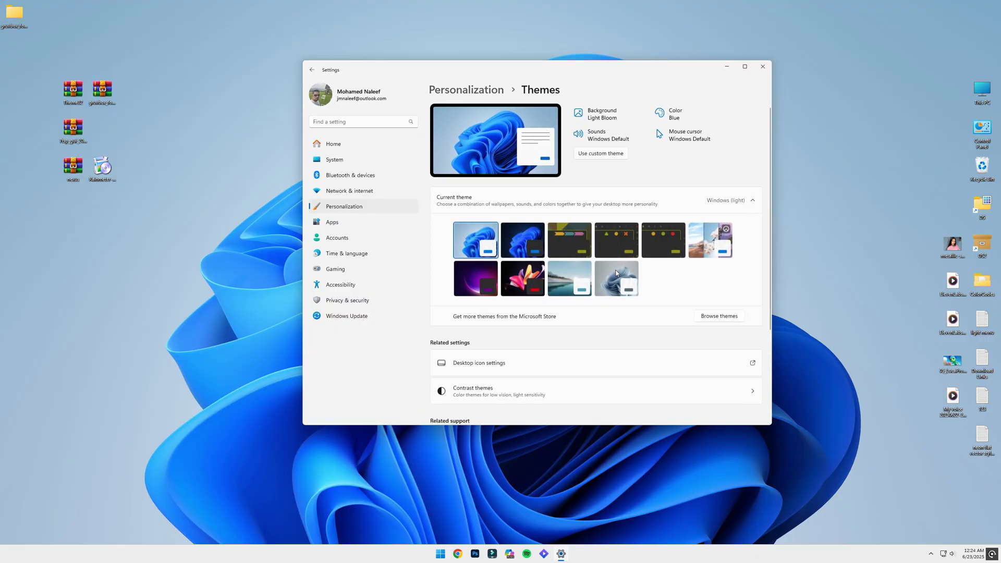
click(659, 234)
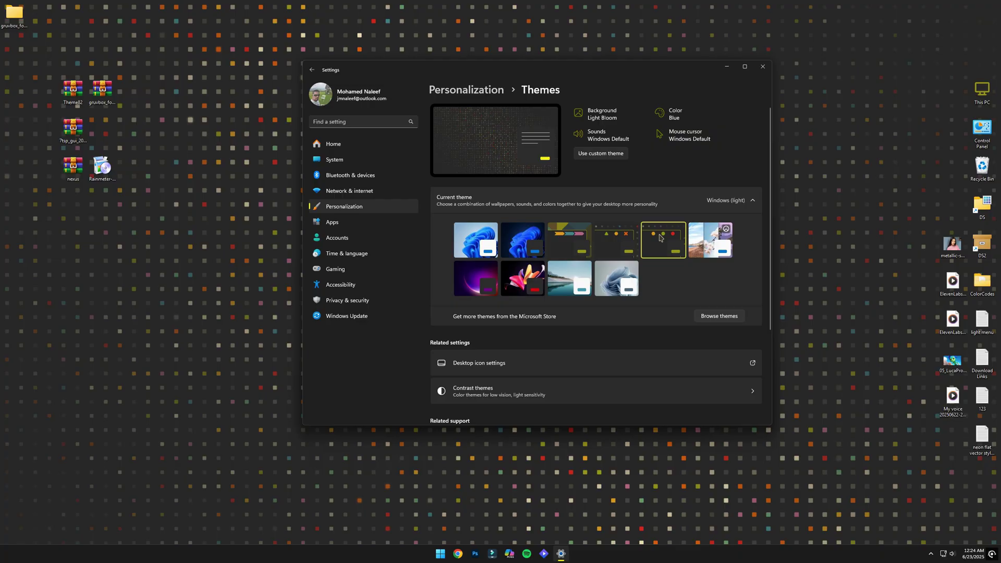
Close the Settings window and extract the Theme82 archive into its own Theme82 folder on the desktop.
click(763, 67)
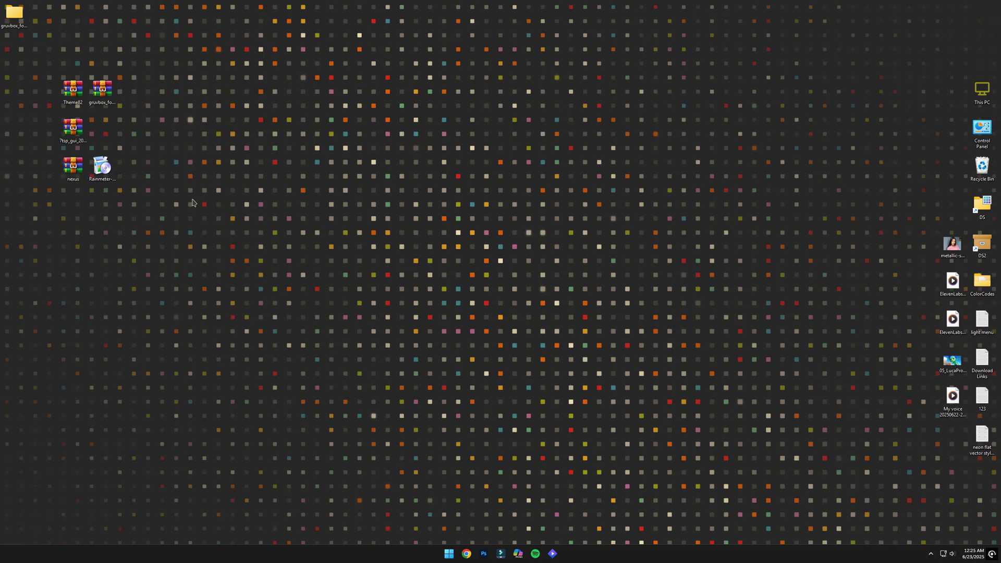
right_click(75, 90)
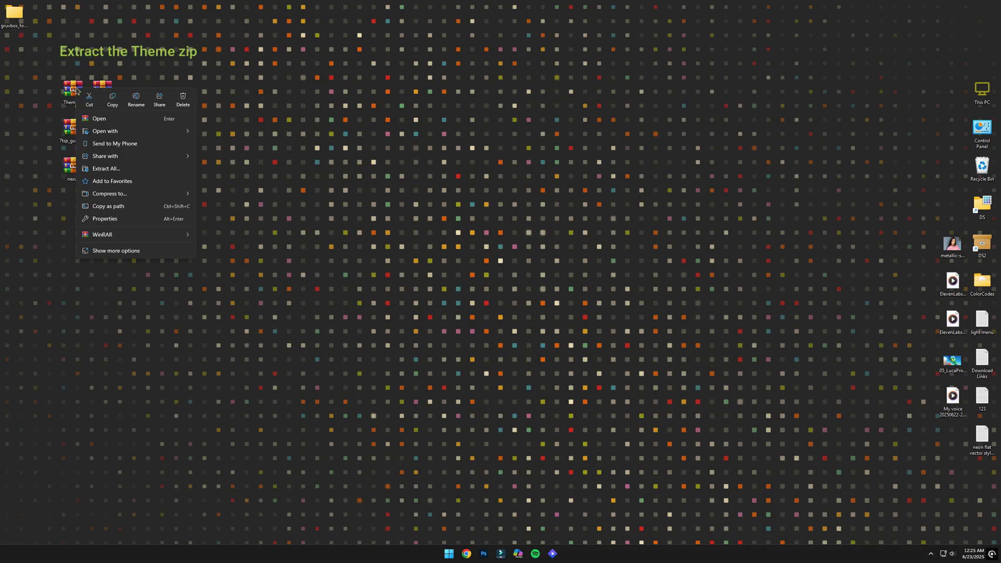
click(106, 168)
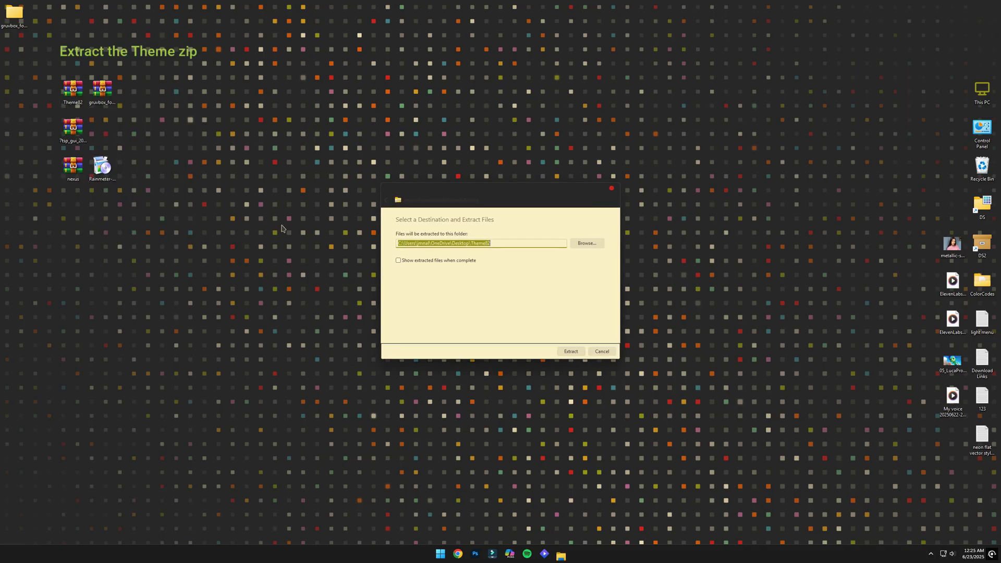
click(569, 352)
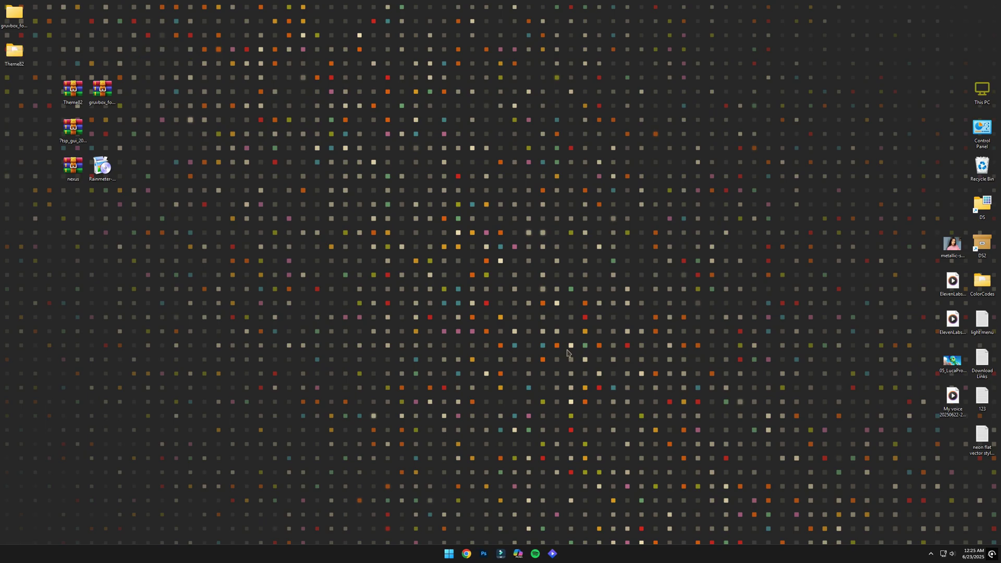
Set the 3840x2160-dark-lines image from the extracted Theme82 folder as the desktop background and close the folder window.
double_click(15, 51)
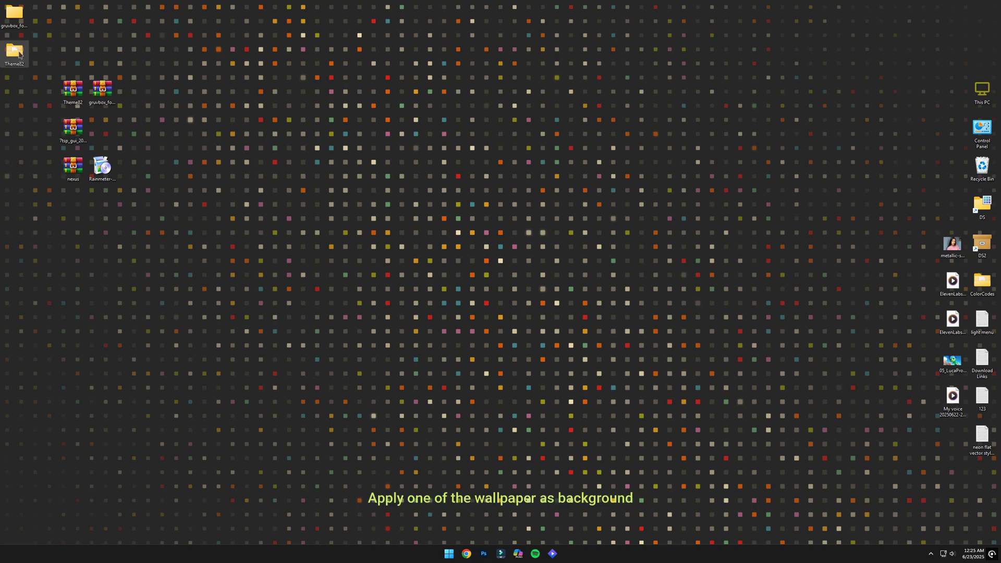
click(399, 243)
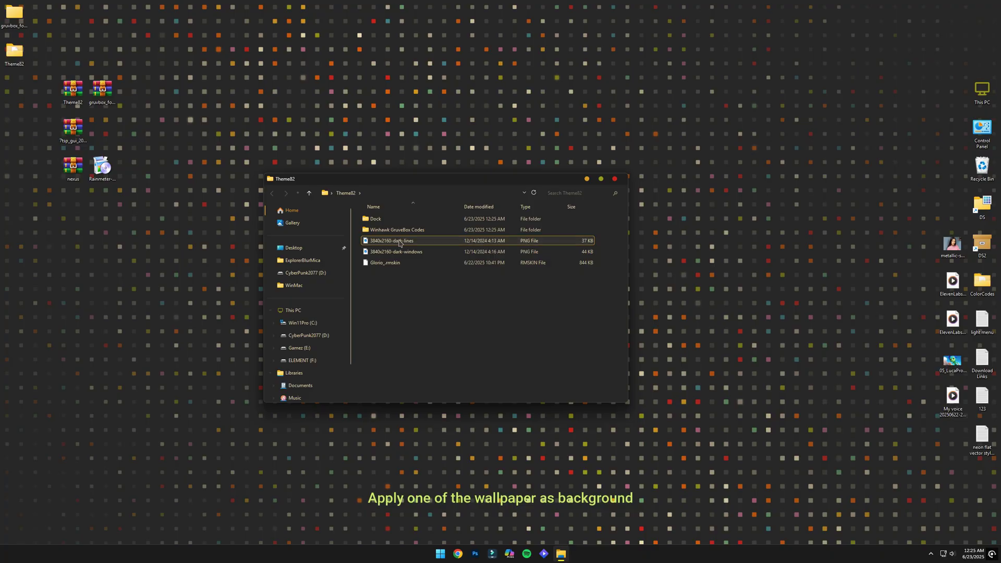
right_click(400, 243)
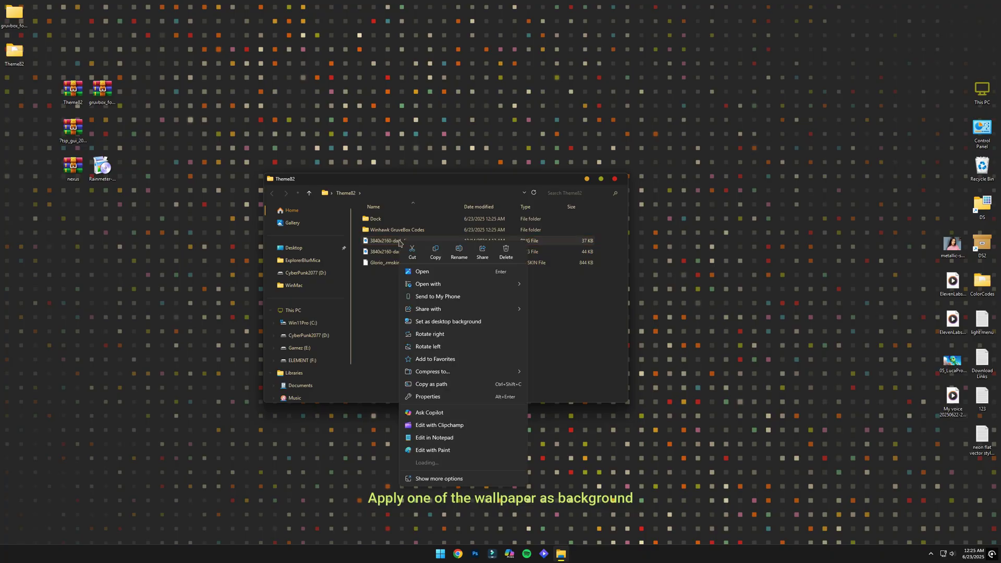
click(463, 322)
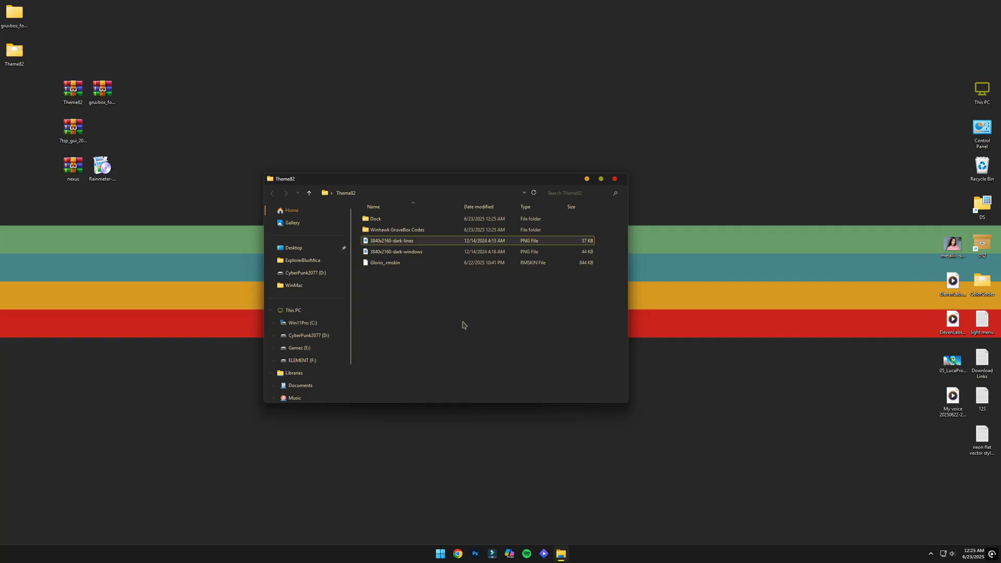
click(616, 180)
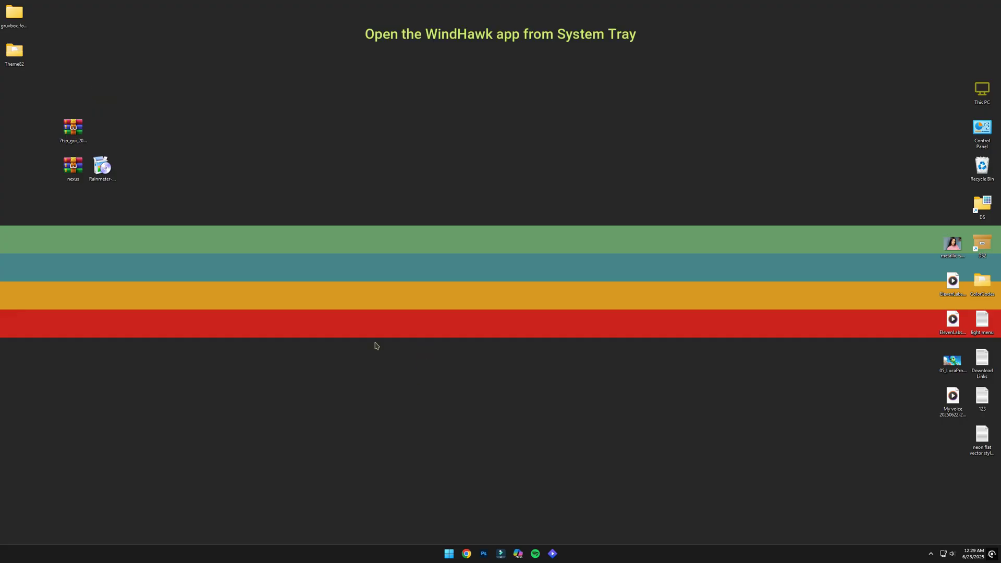
Open Windhawk from the system tray and install the Windows 11 Start Menu Styler mod from its mod catalogue.
click(932, 554)
right_click(901, 514)
click(934, 478)
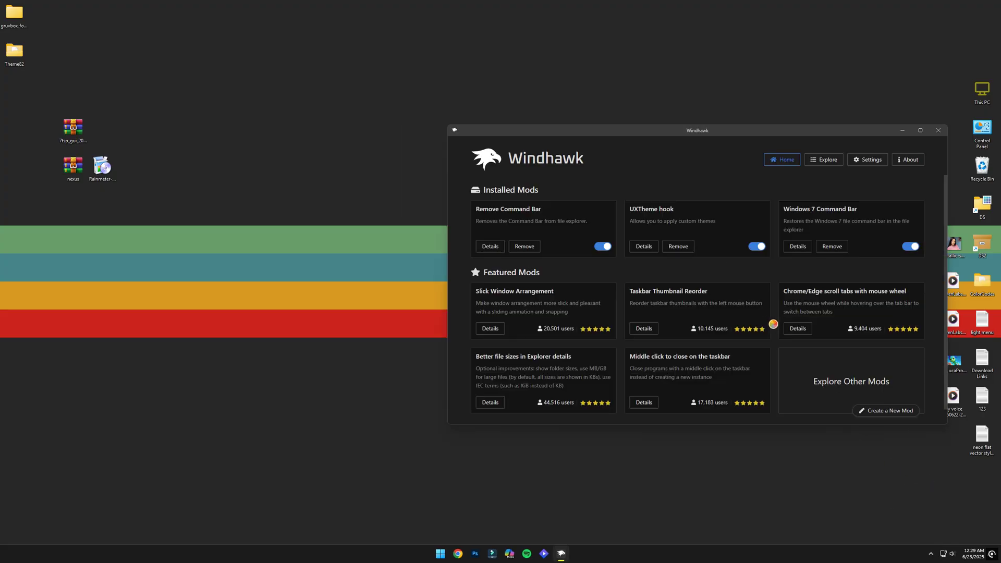
click(829, 160)
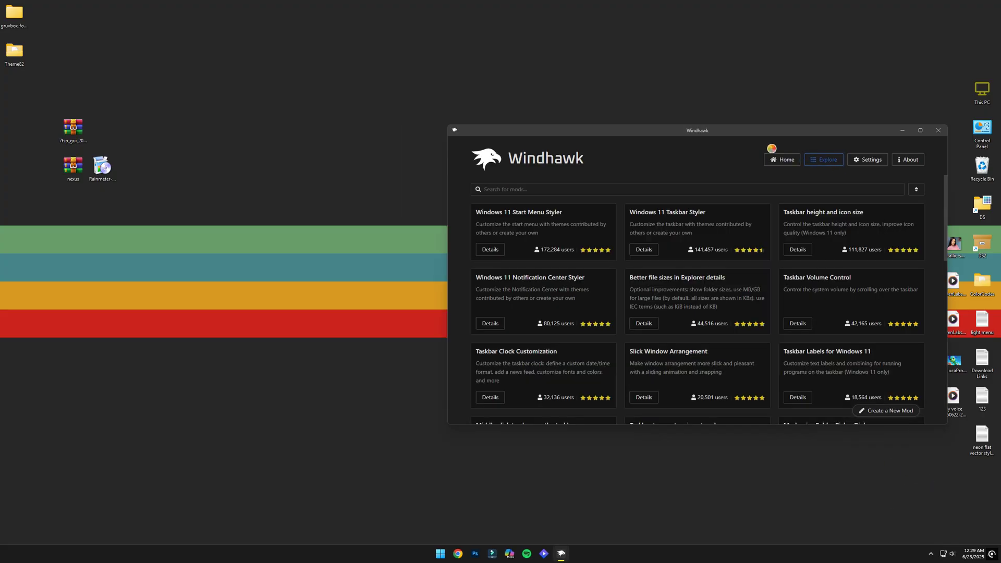
drag(742, 130, 785, 124)
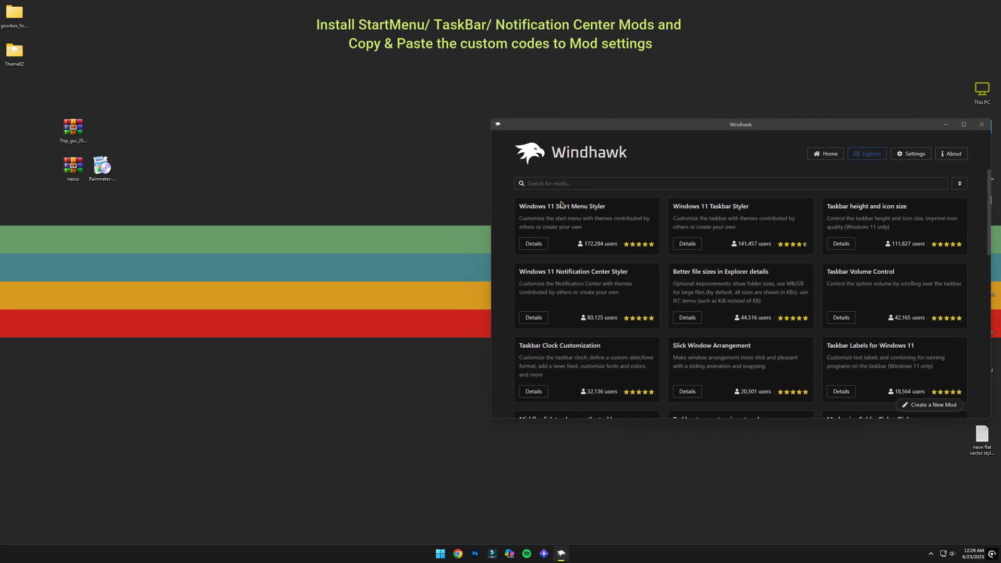
click(534, 245)
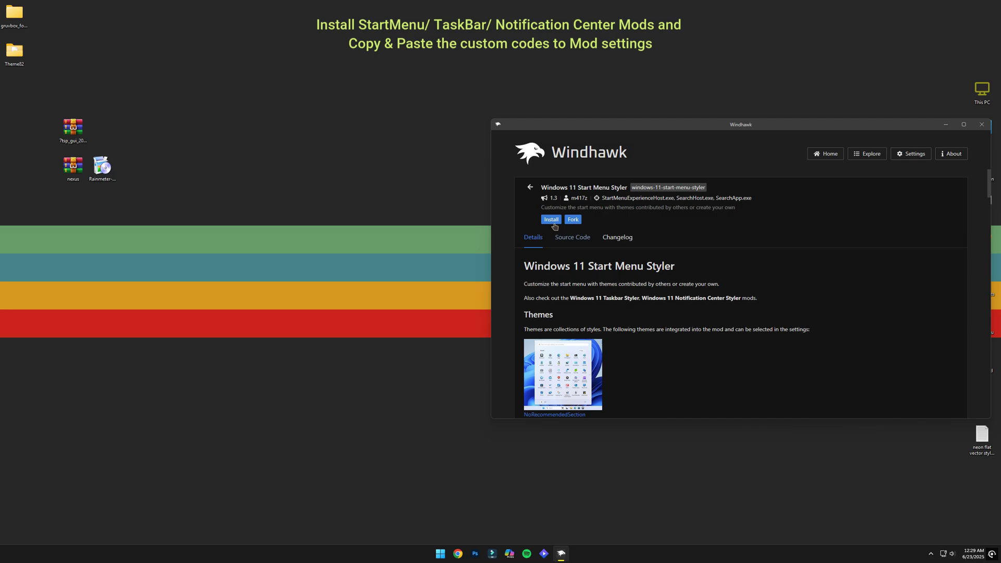
click(553, 221)
click(803, 340)
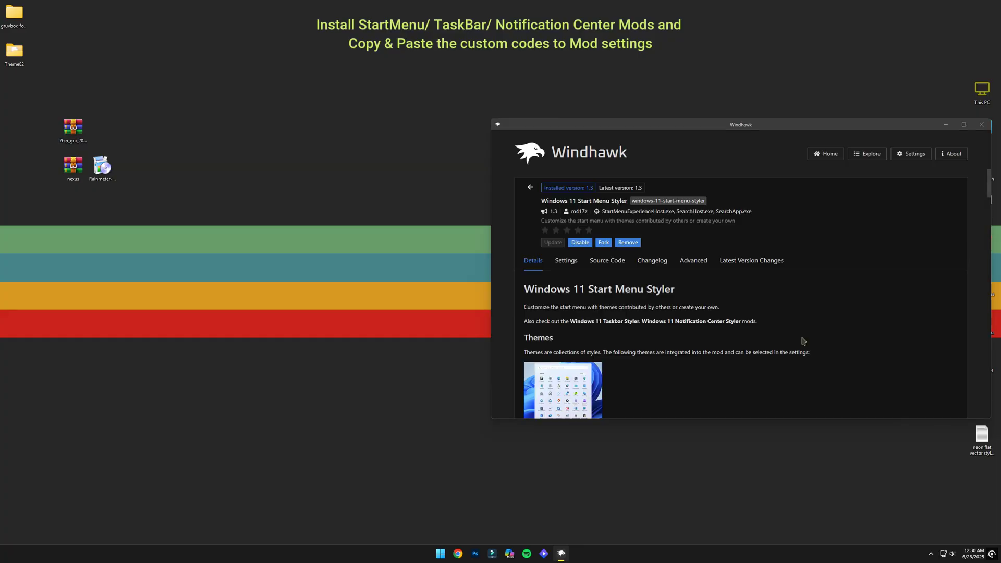
Copy the entire contents of the StartMenu text file in Theme82's Winhawk GruveBox Codes folder and close the file.
double_click(14, 52)
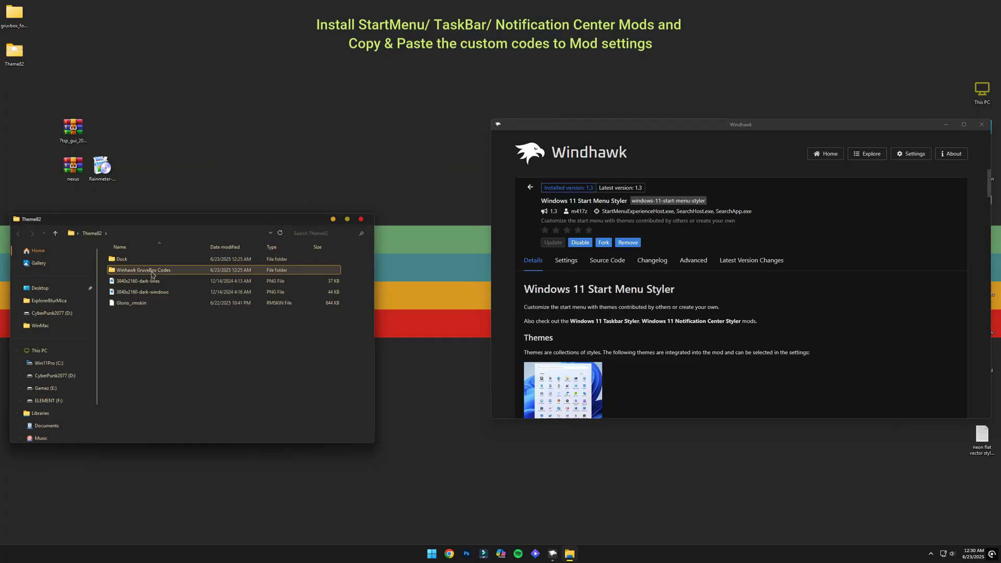
double_click(151, 272)
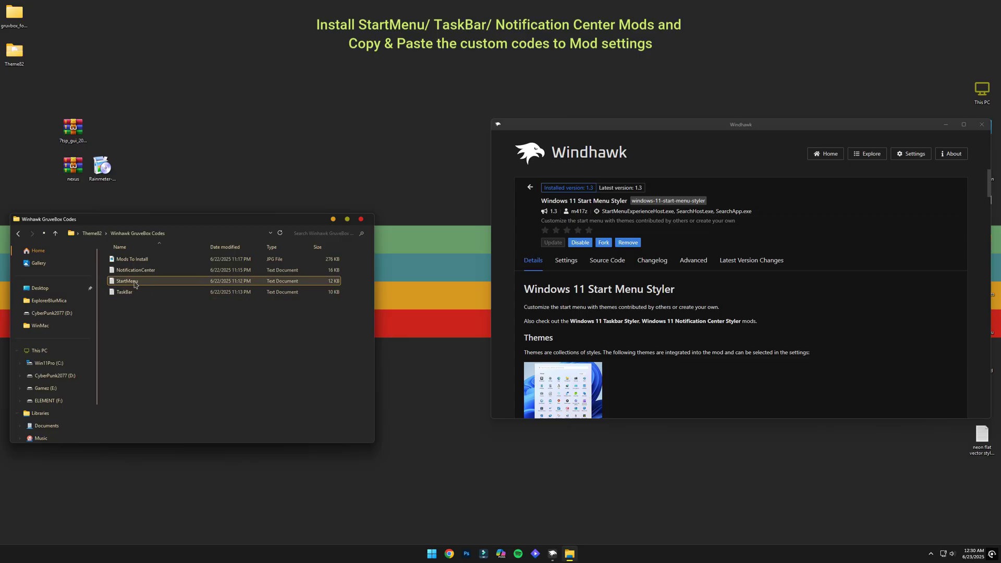
double_click(135, 284)
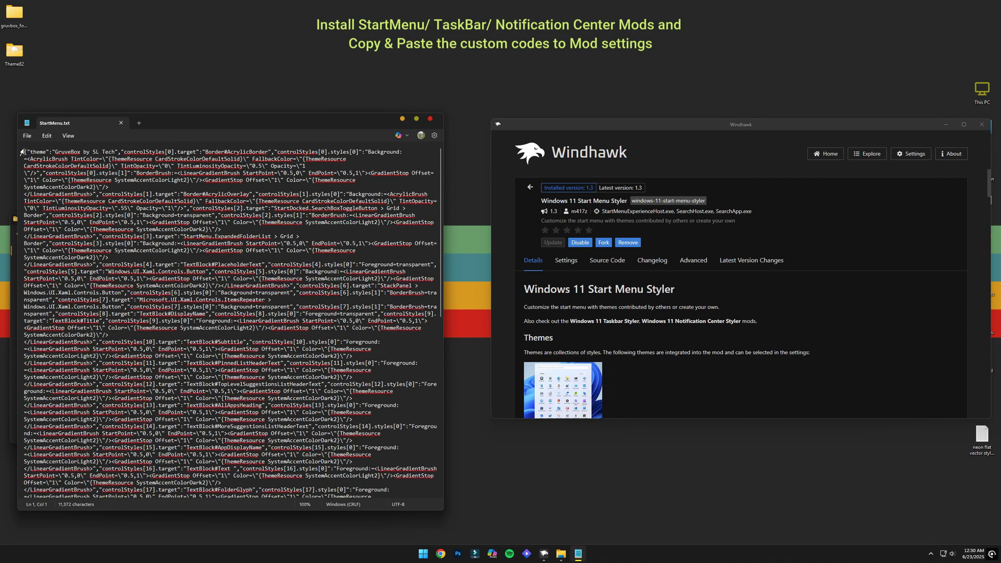
drag(24, 150, 473, 521)
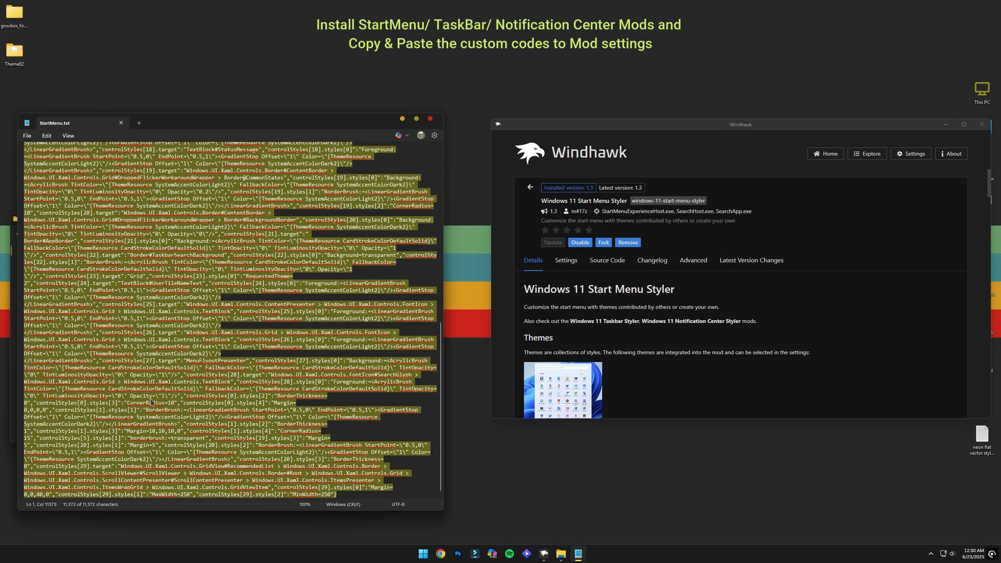
right_click(151, 402)
click(224, 247)
click(121, 122)
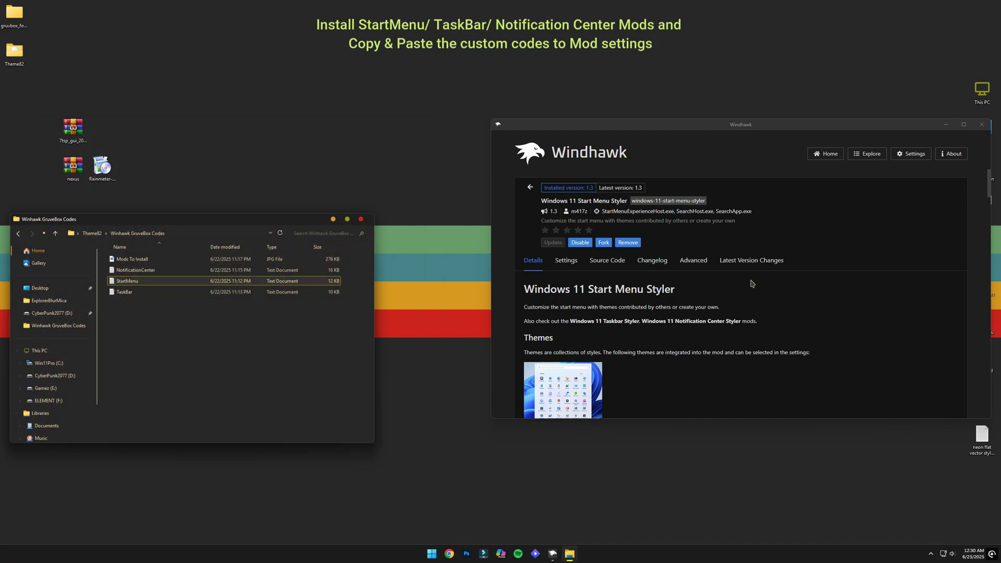
Replace the Start Menu Styler's advanced mod settings with the copied code, save them and check the restyled Start menu.
click(690, 261)
double_click(568, 391)
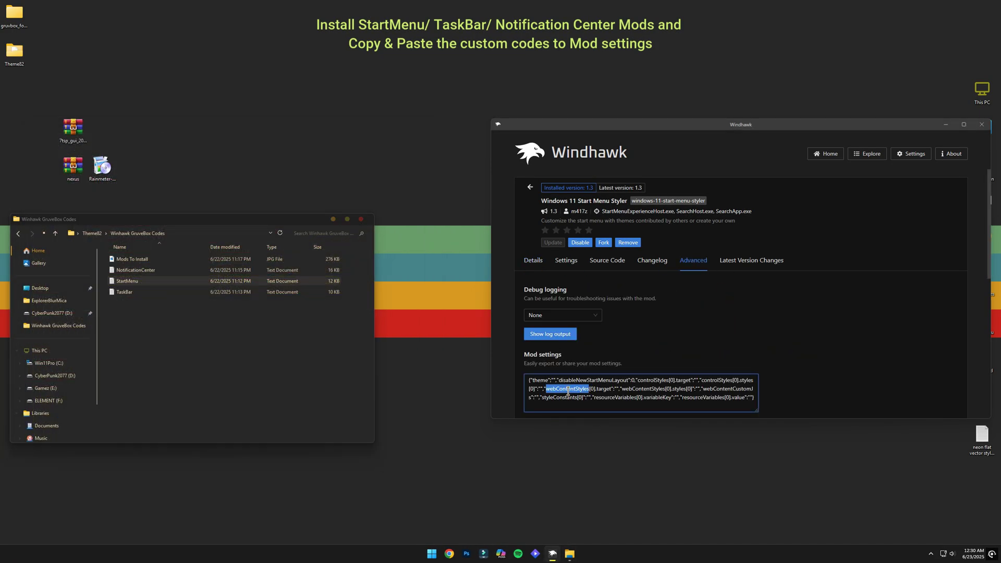
key(ctrl+a)
key(BackSpace)
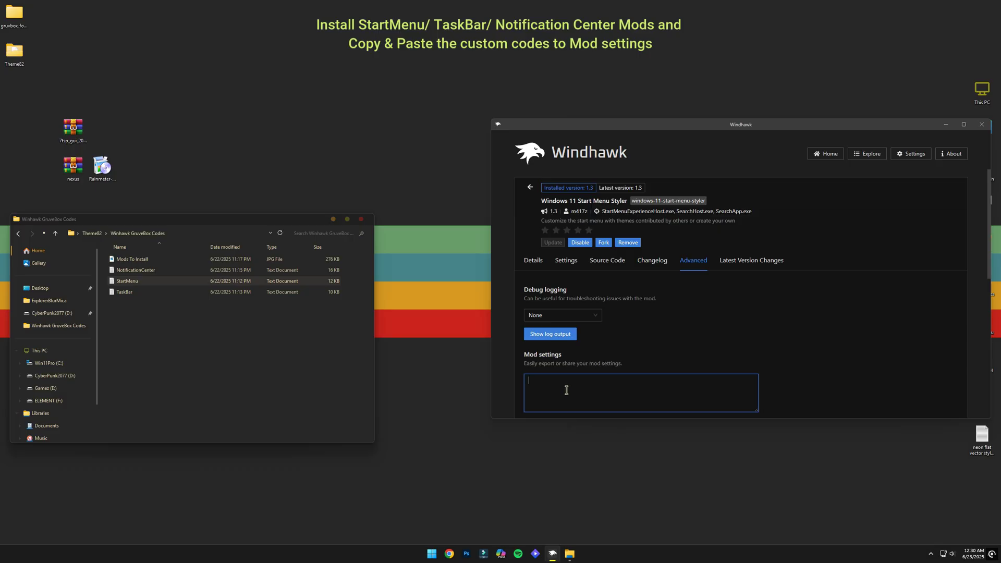
right_click(566, 390)
click(576, 365)
scroll(637, 349, down, 1)
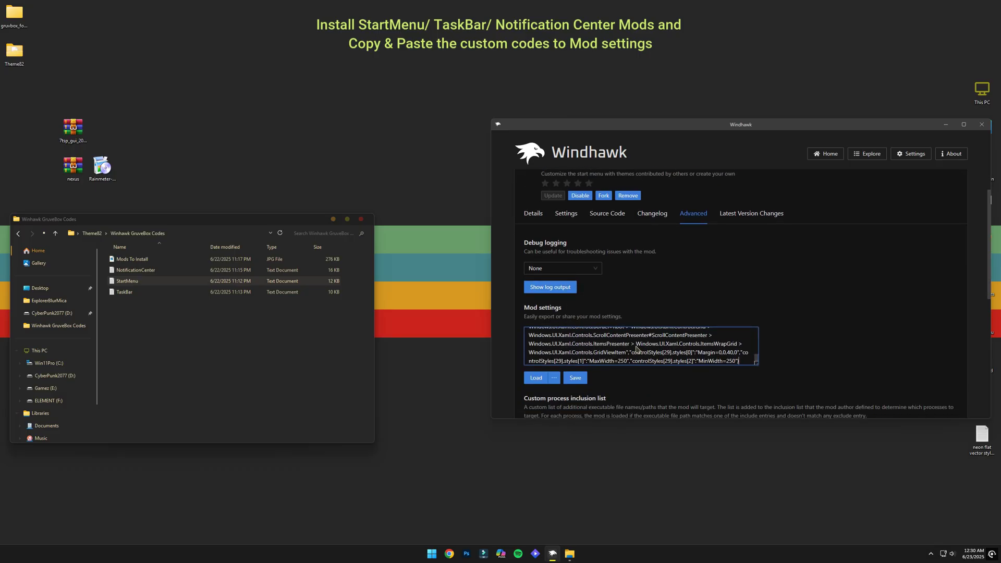
scroll(636, 348, down, 1)
click(578, 346)
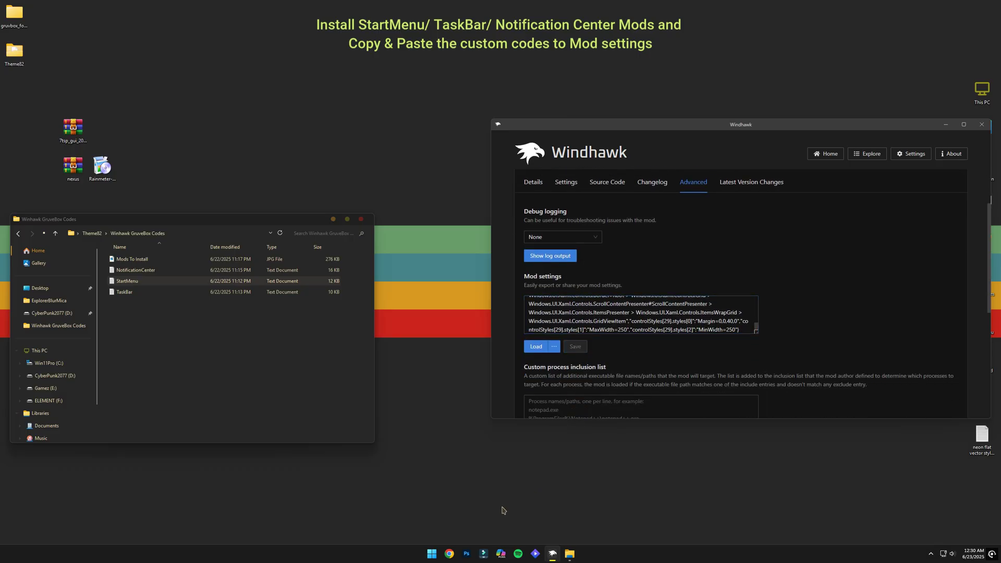
click(432, 554)
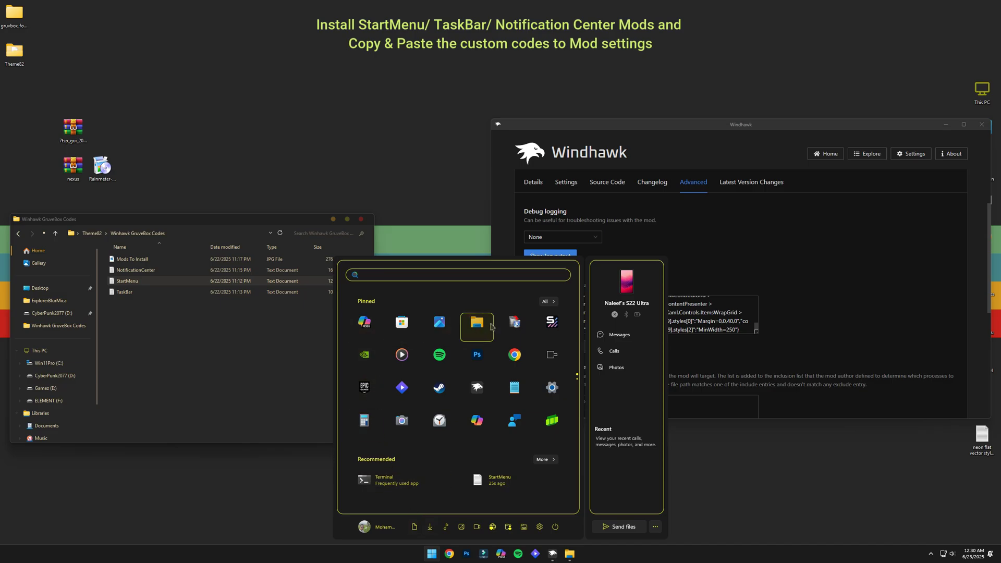
click(816, 336)
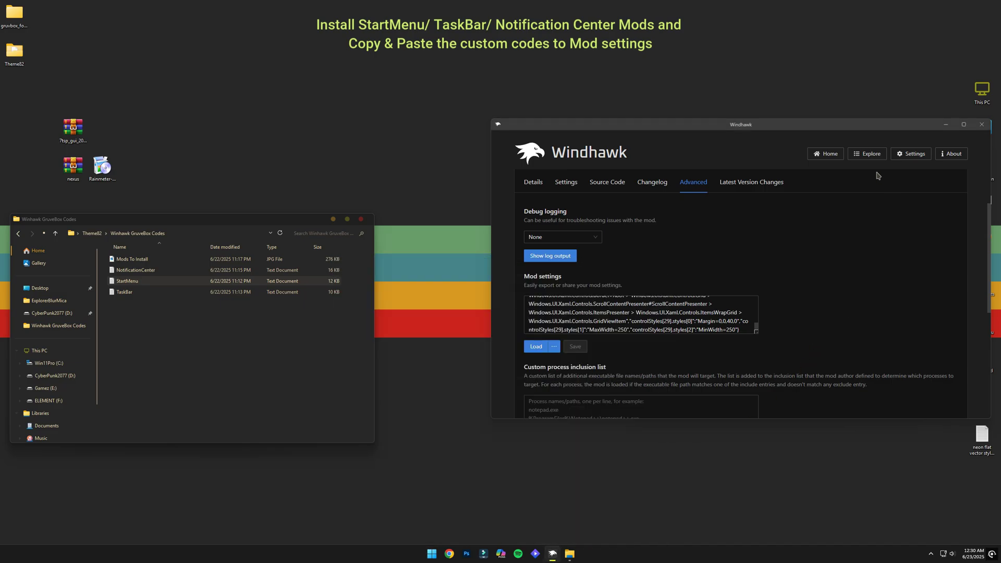
Install the Windows 11 Taskbar Styler mod from the Windhawk mod catalogue.
click(870, 154)
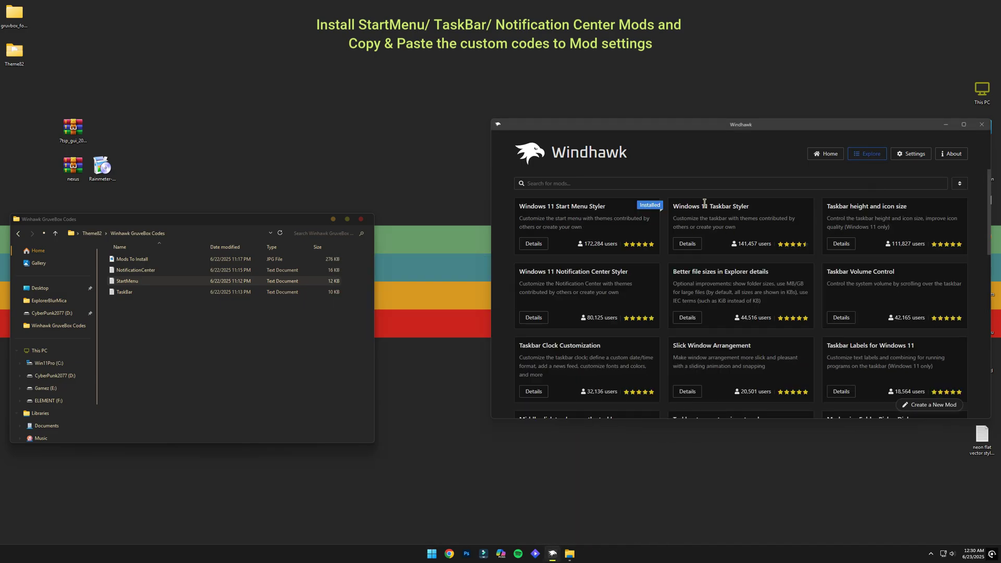
click(689, 244)
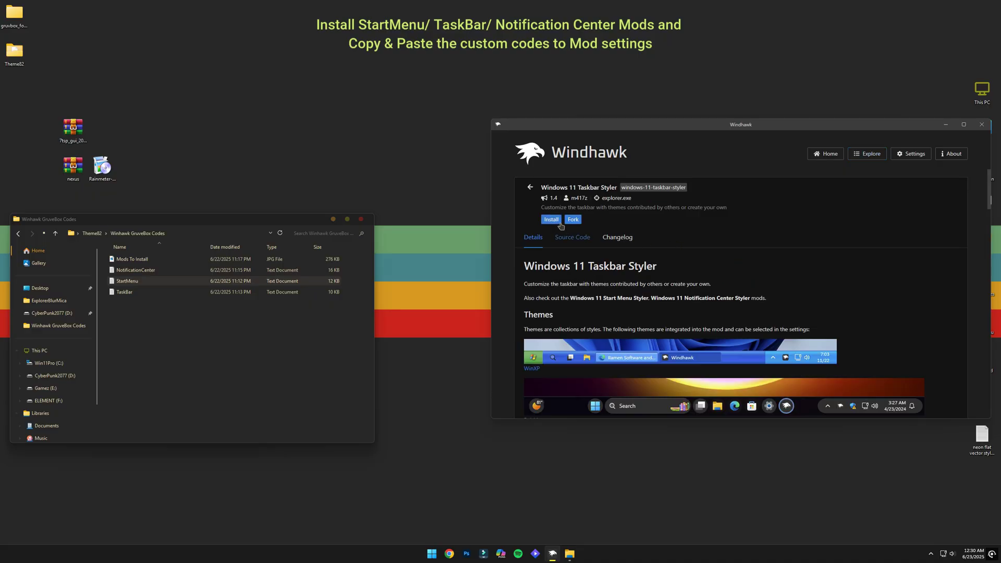
click(554, 221)
click(801, 339)
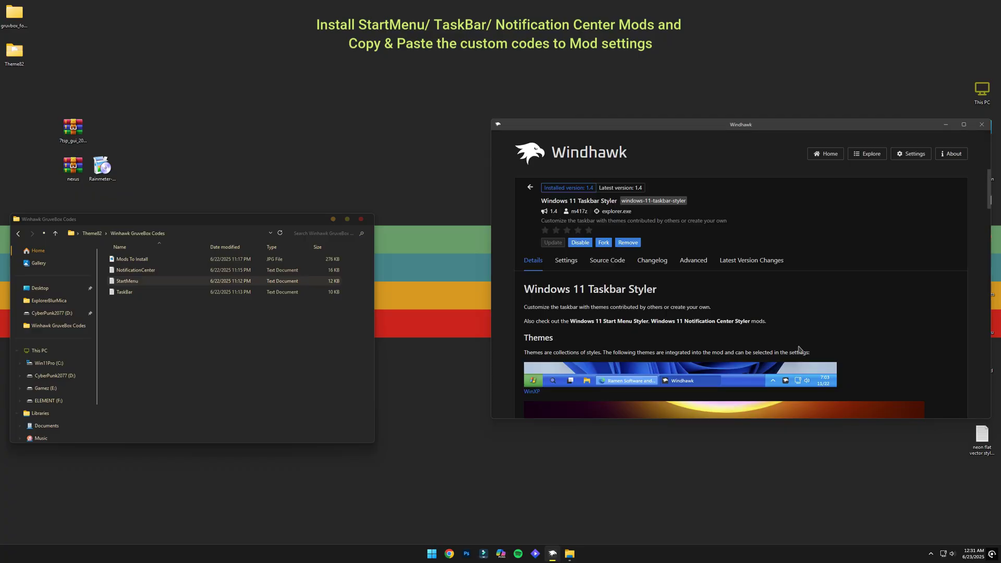
Copy the entire contents of the TaskBar text file in the Winhawk GruveBox Codes folder and close the file.
double_click(125, 292)
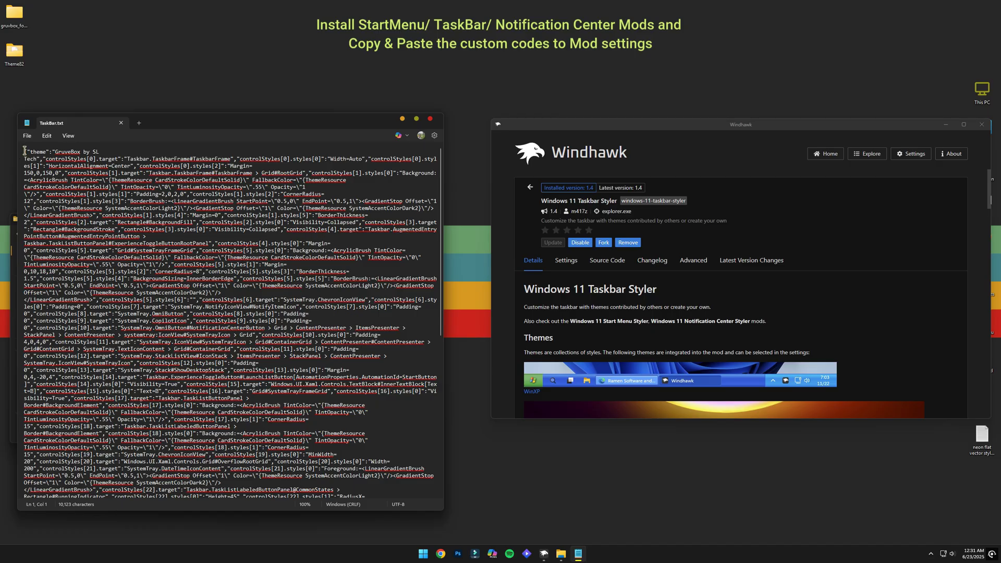
drag(25, 152, 480, 511)
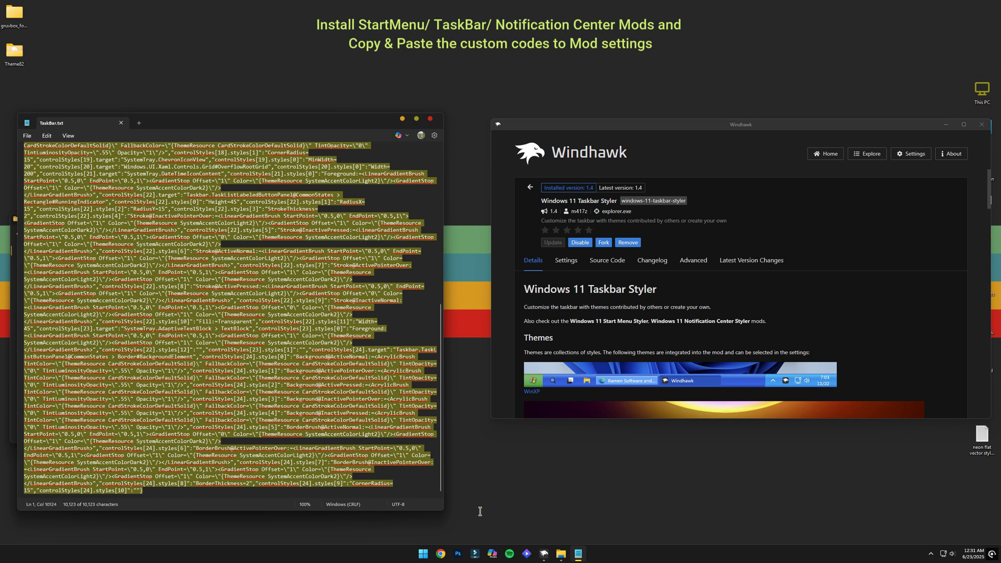
right_click(103, 396)
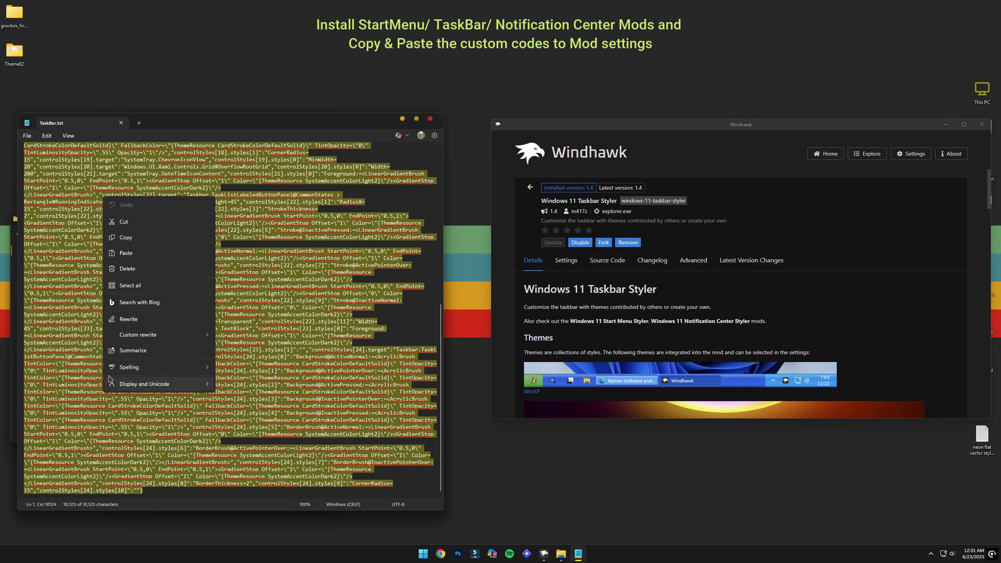
click(131, 241)
click(121, 123)
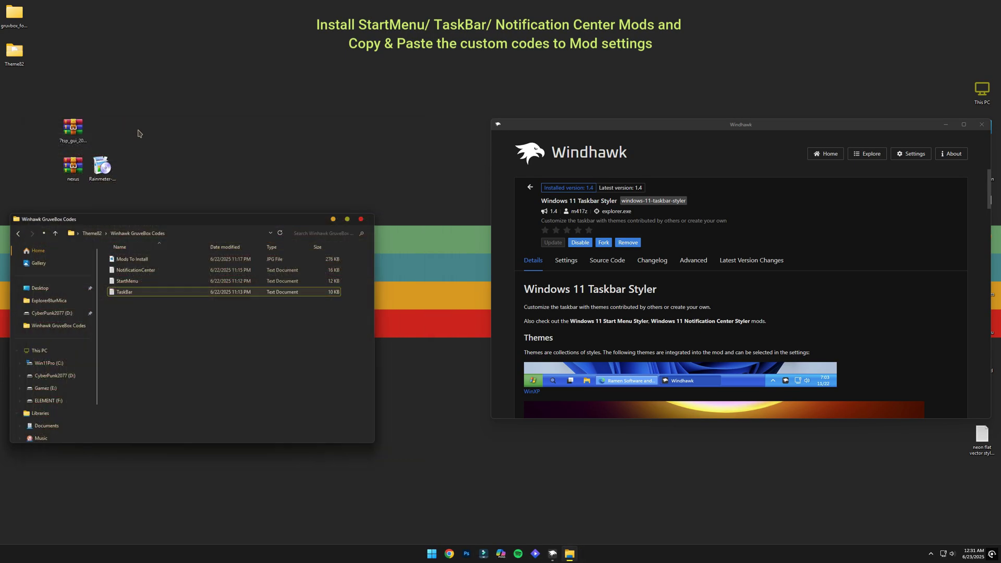
Replace the Taskbar Styler's advanced mod settings with the copied TaskBar code and save them.
click(694, 260)
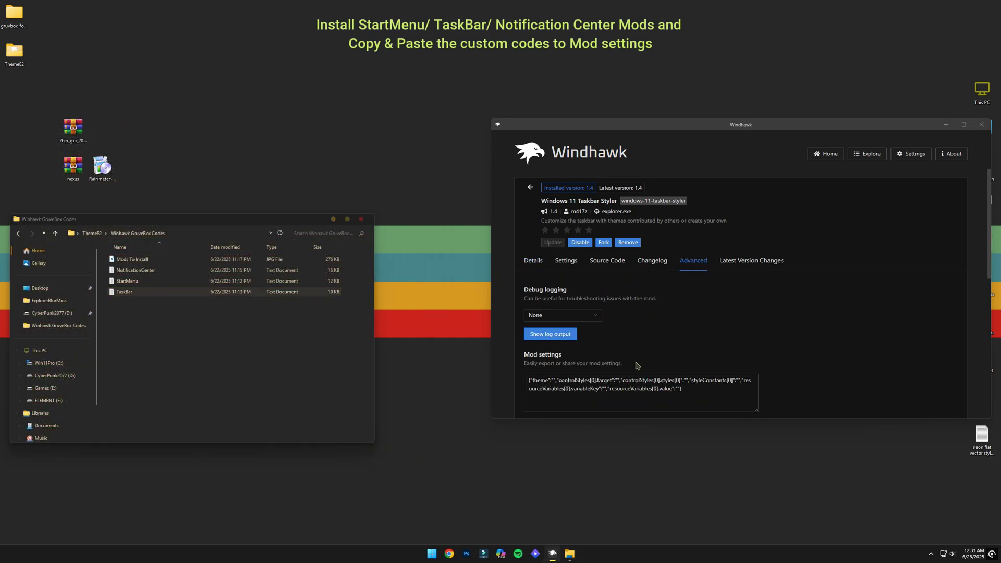
drag(529, 384, 692, 403)
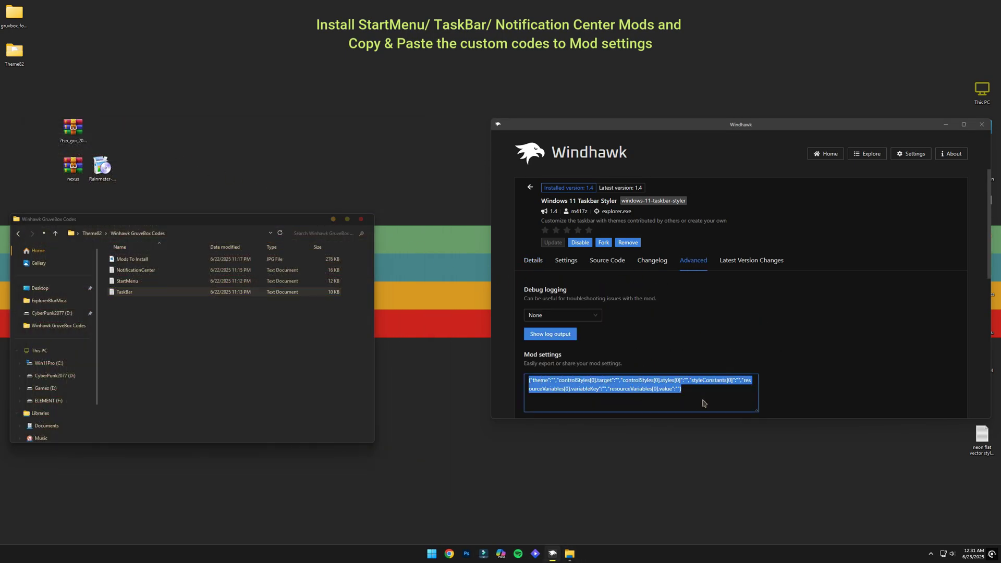
right_click(703, 404)
click(714, 387)
scroll(675, 359, down, 2)
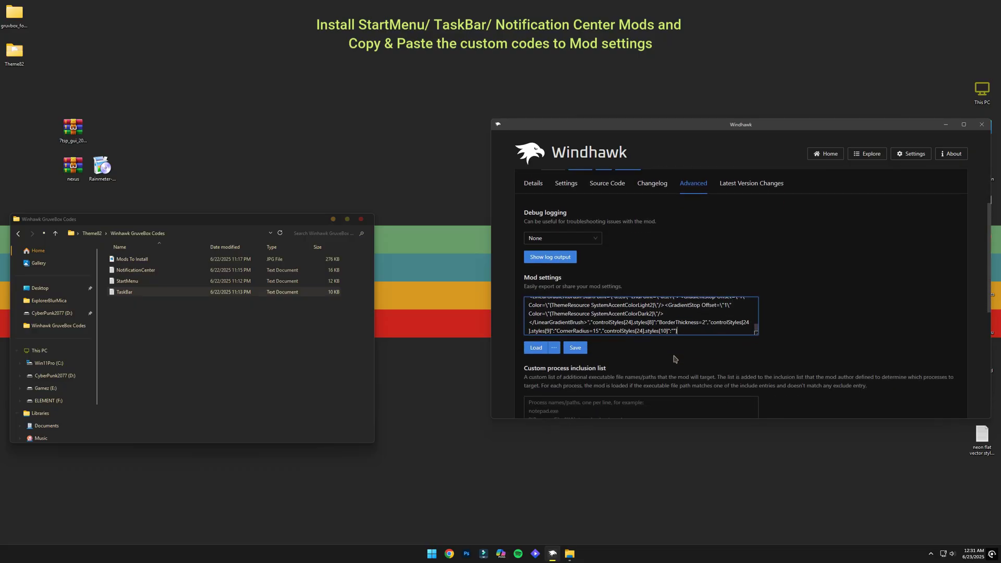
click(577, 347)
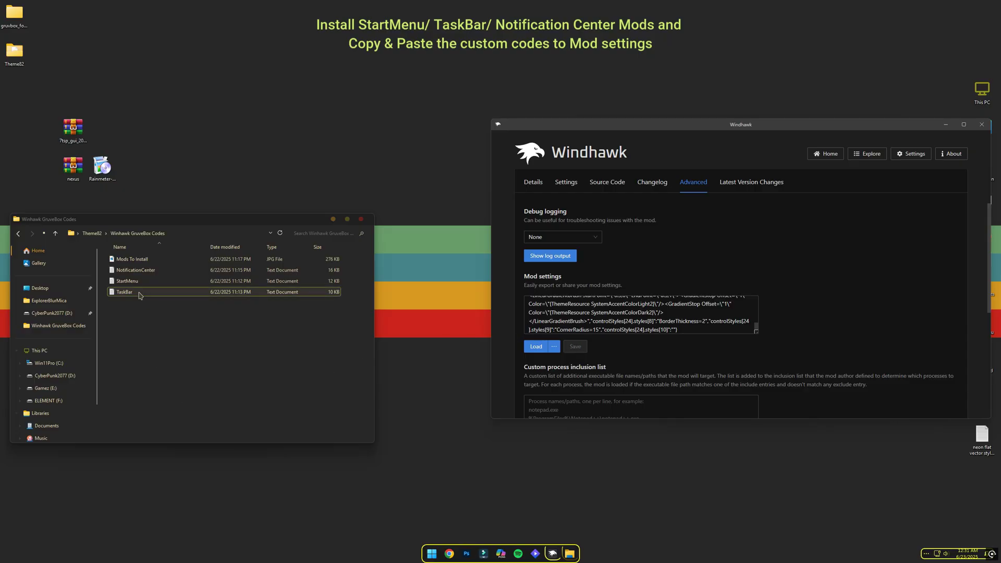
Find the Taskbar height and icon size mod in the mod catalogue by searching "task bar hei" and install it.
click(136, 272)
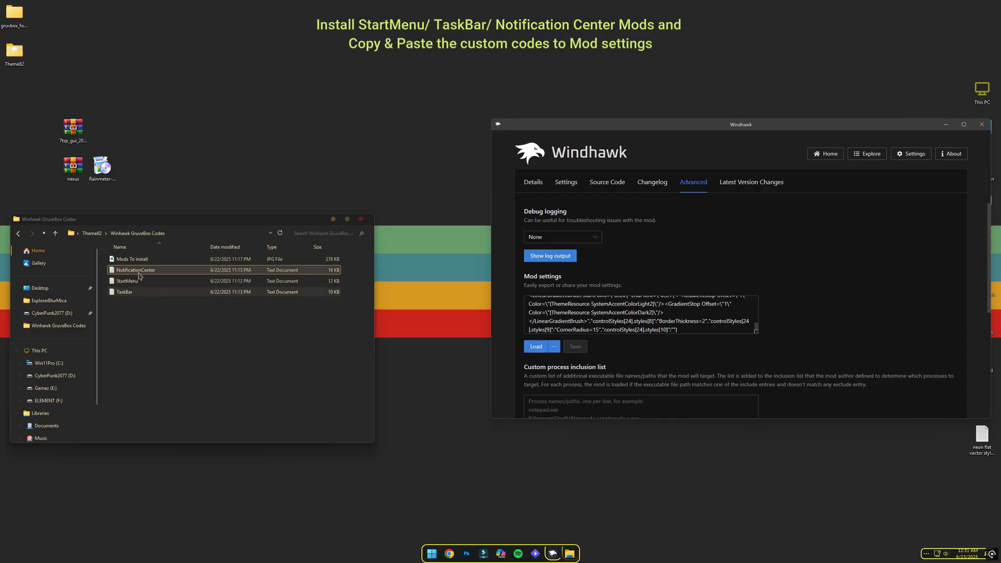
click(763, 214)
click(870, 155)
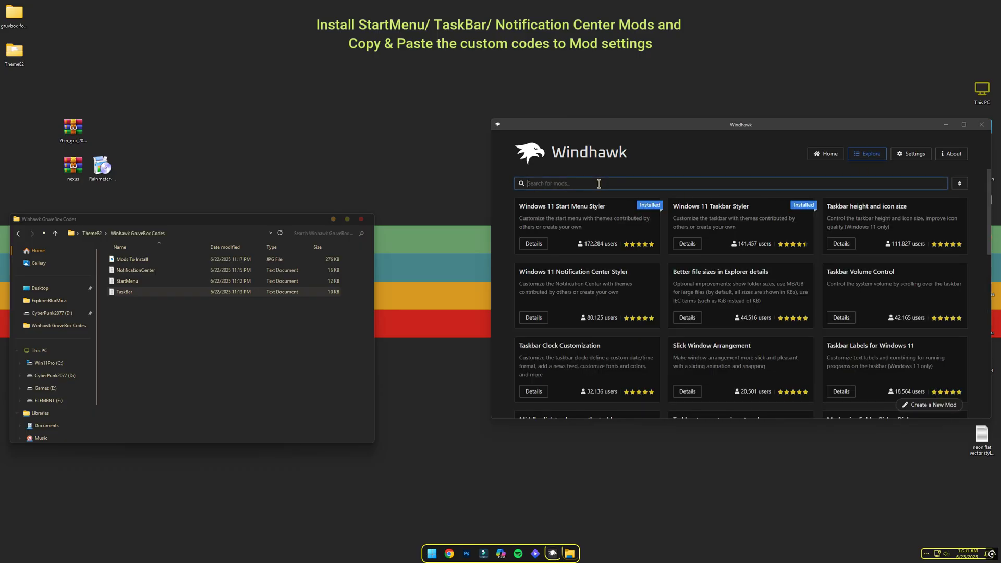
text(task)
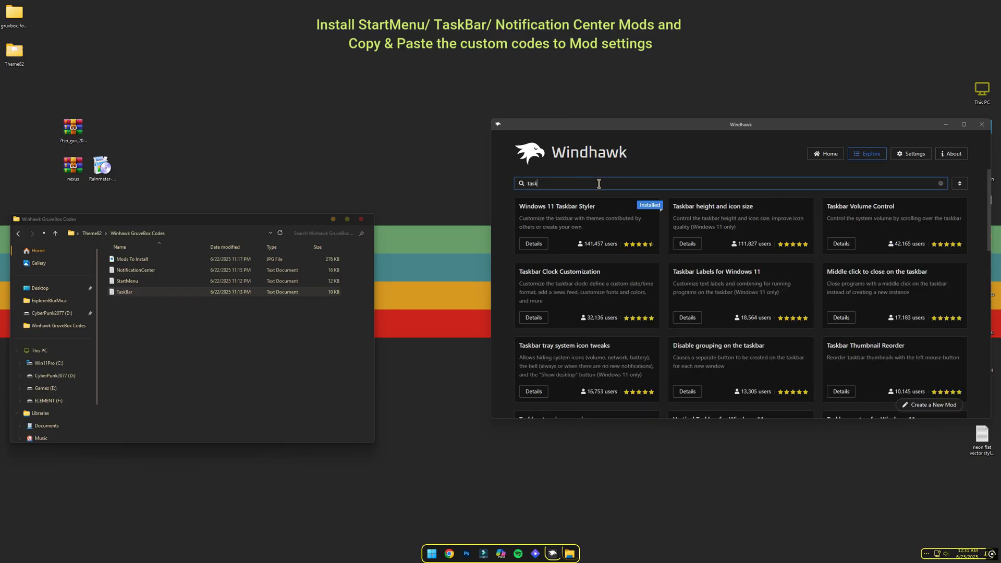
text( bar hei)
click(534, 244)
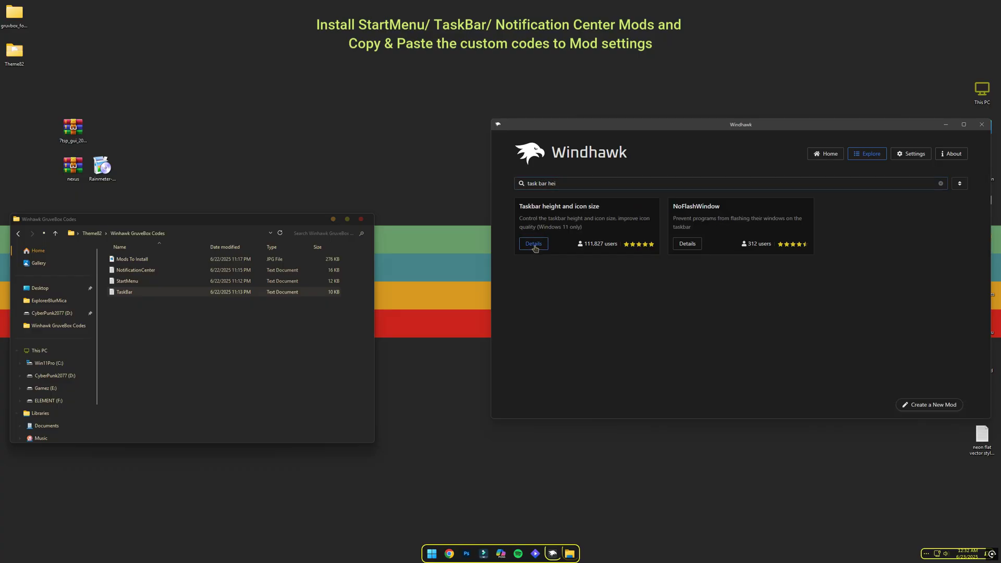
click(552, 220)
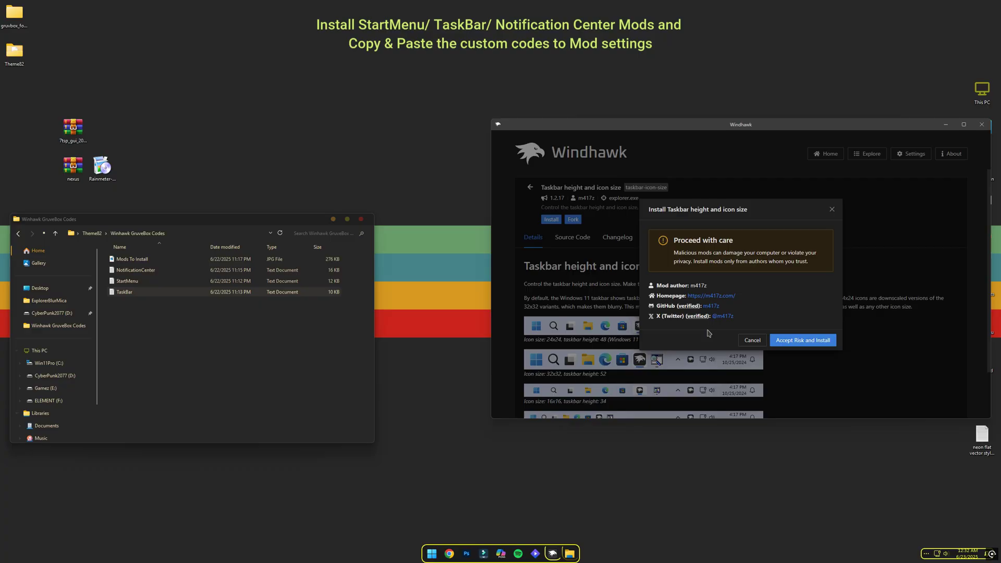
click(812, 342)
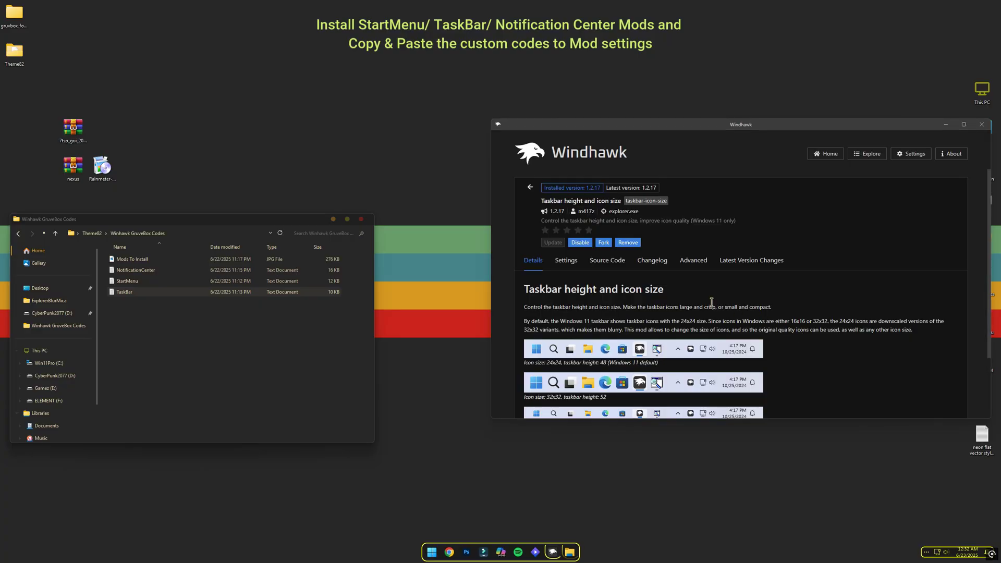
Set the mod's taskbar height to 60 and the taskbar button width to 49, and save the settings.
click(568, 262)
scroll(623, 314, down, 1)
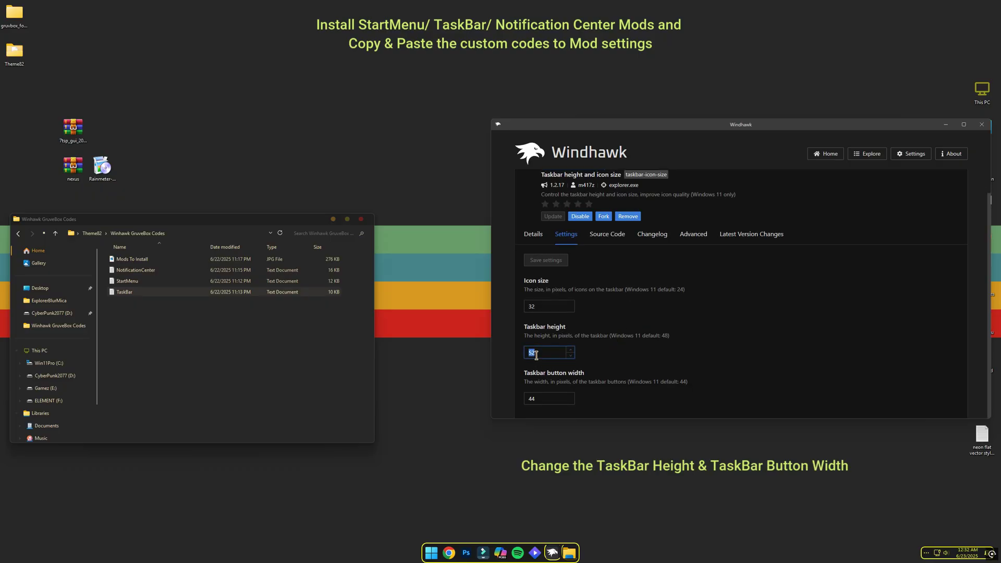
text(60)
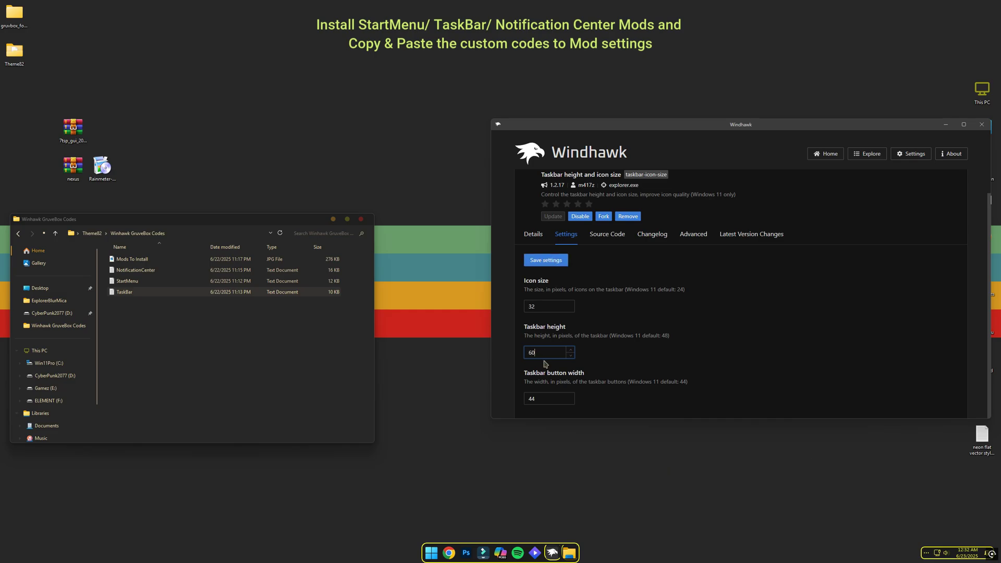
double_click(538, 400)
text(49)
click(546, 260)
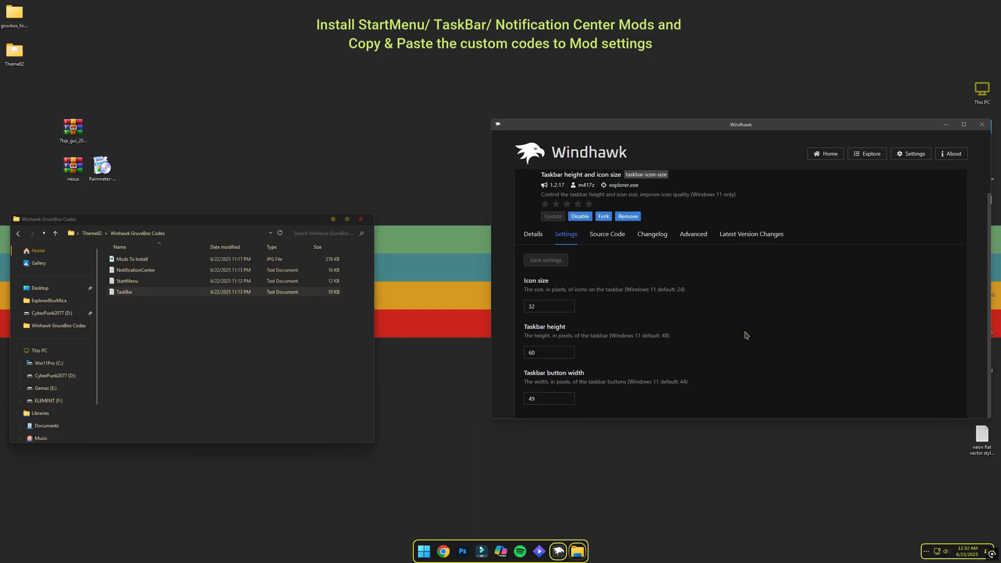
Clear the mod catalogue search and install the Windows 11 Notification Center Styler mod.
click(870, 154)
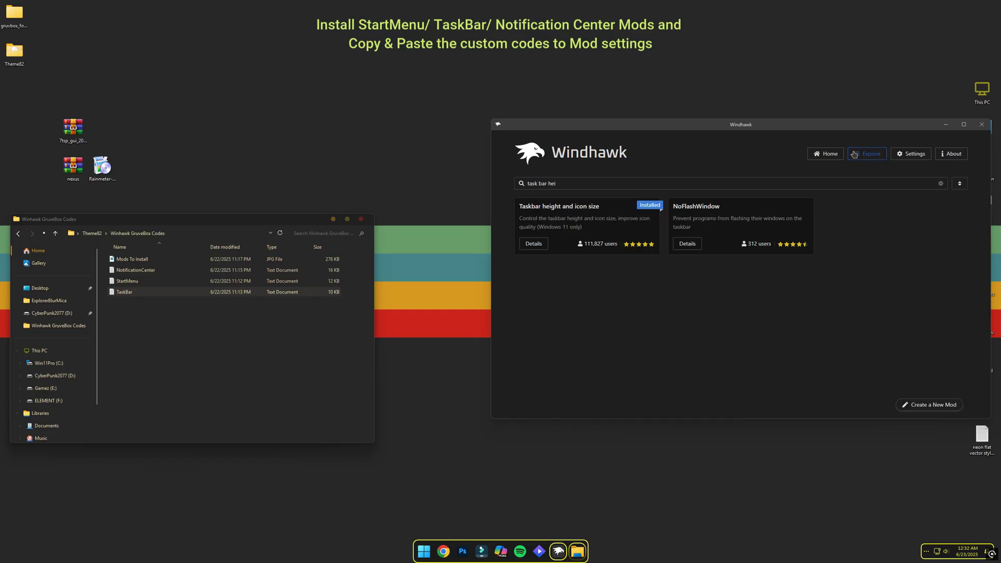
double_click(606, 179)
key(ctrl+a)
key(BackSpace)
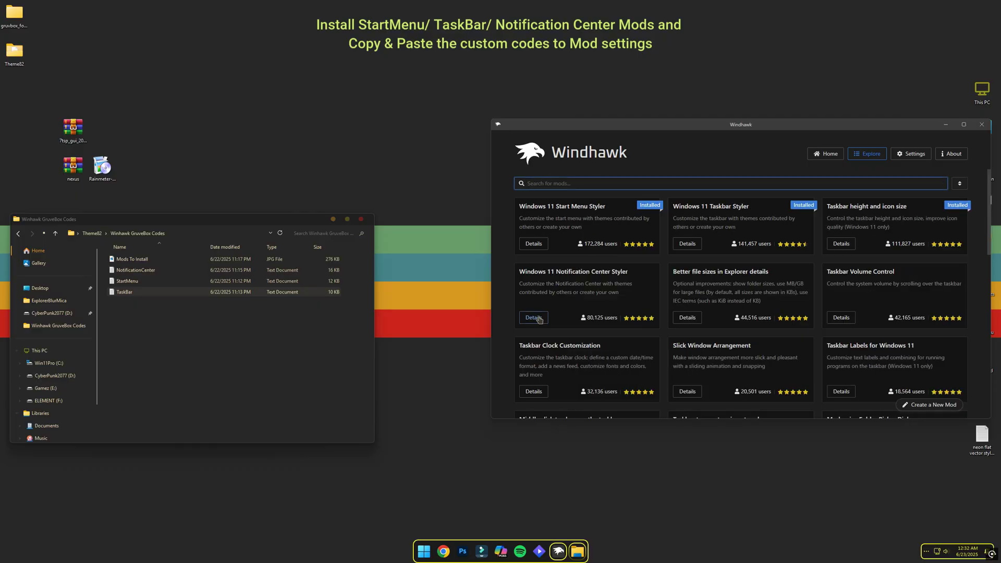
click(534, 318)
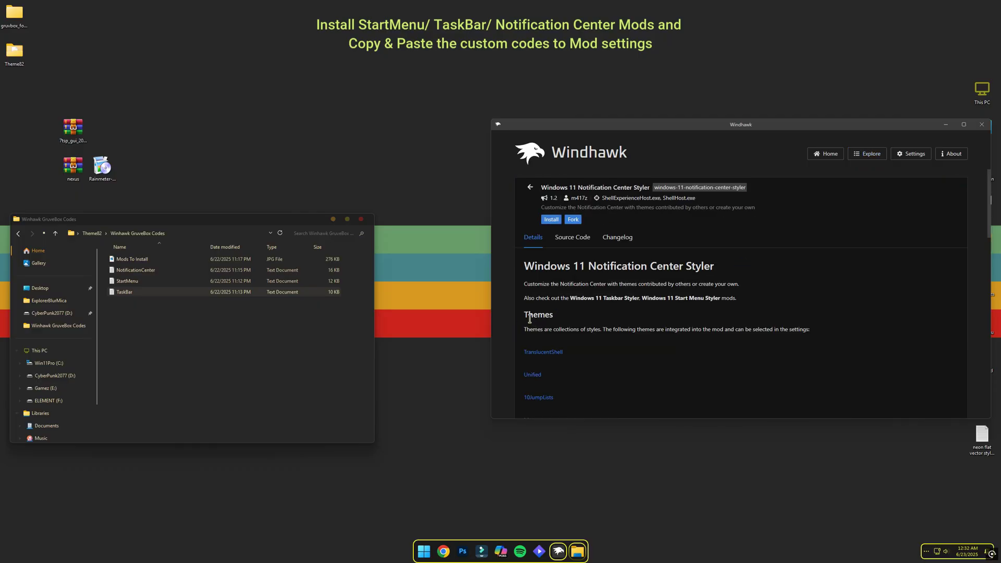
click(551, 219)
click(794, 342)
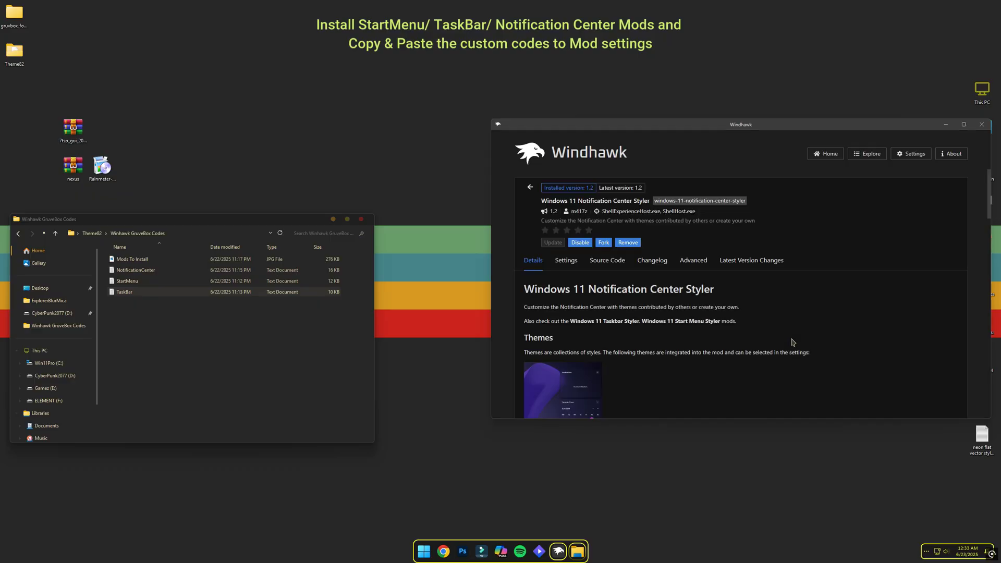
Copy the entire contents of the NotificationCenter text file in the Winhawk GruveBox Codes folder and close the file.
click(181, 268)
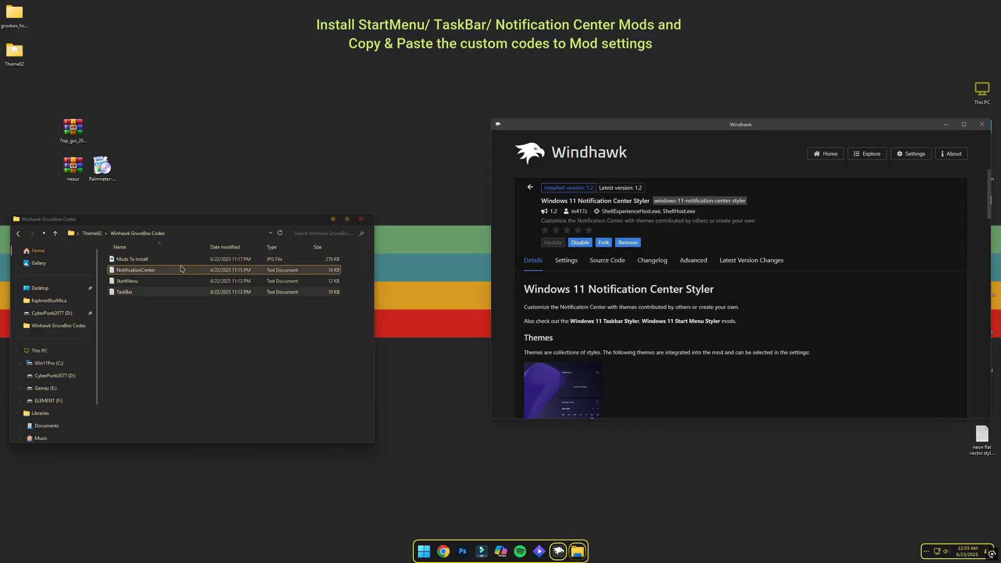
double_click(135, 271)
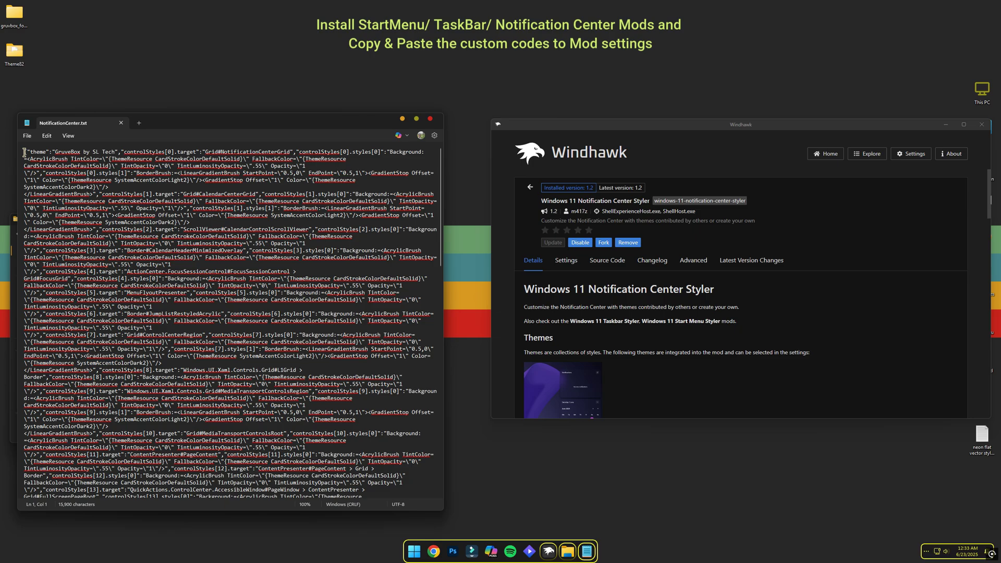
drag(24, 152, 408, 513)
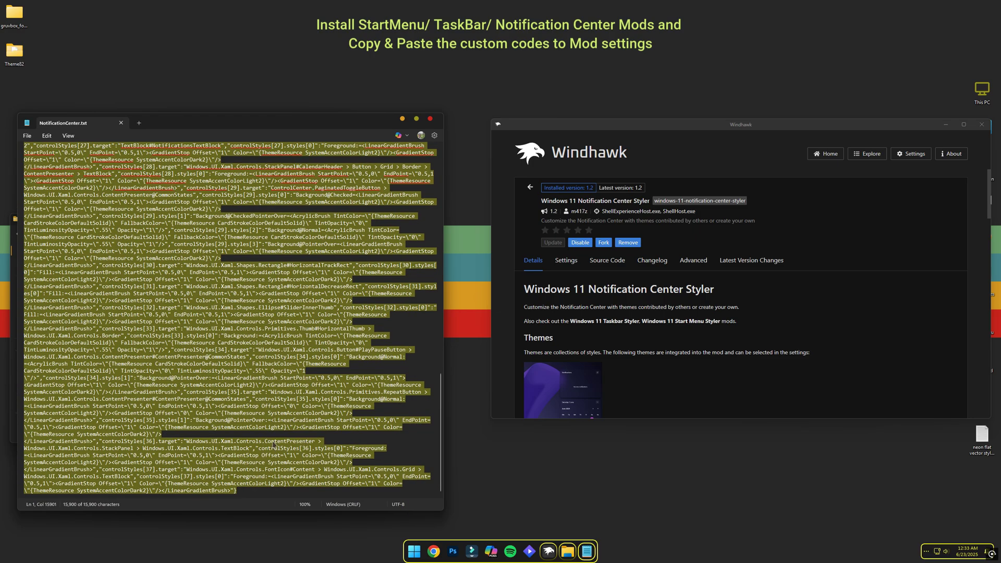
right_click(116, 364)
click(141, 206)
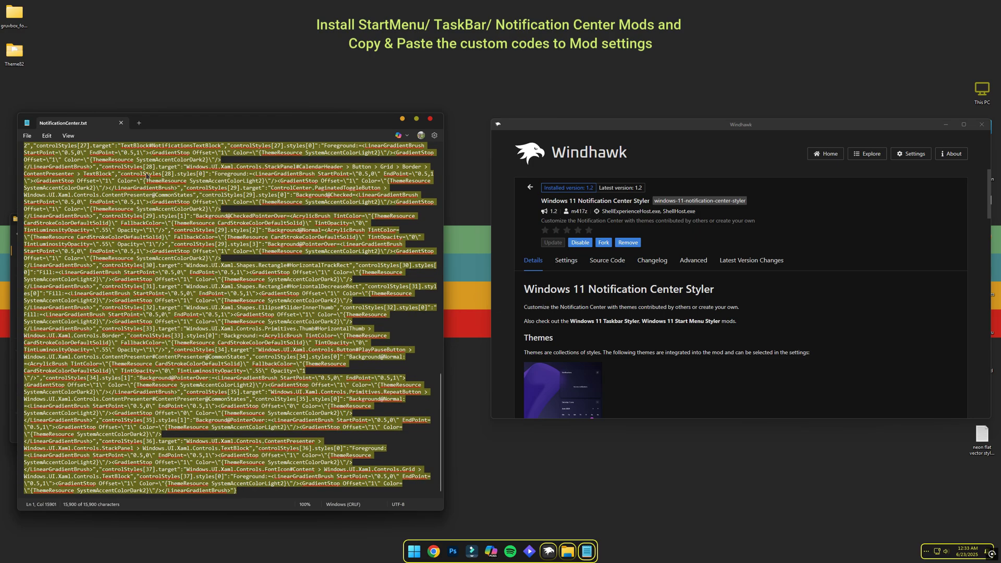
click(121, 123)
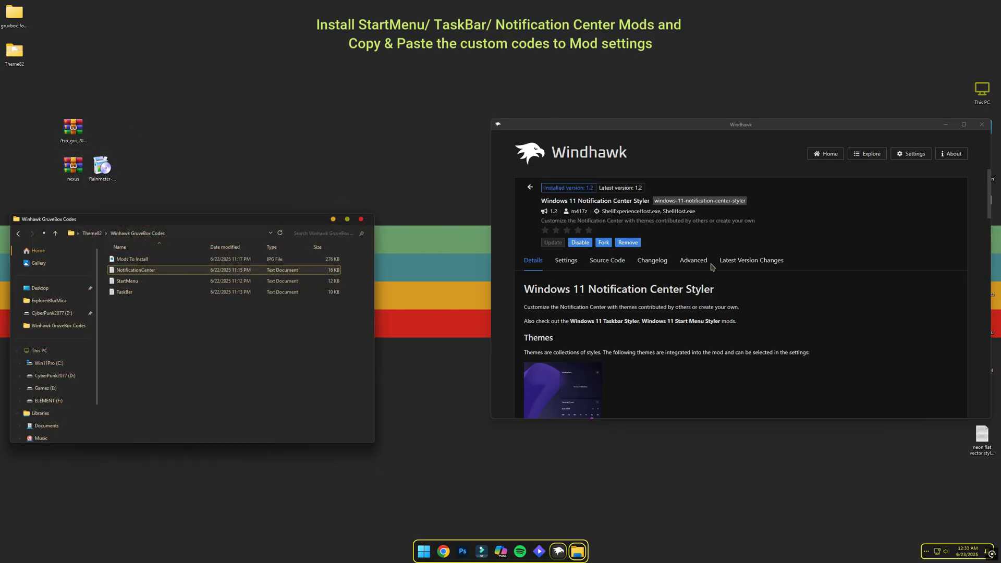
Replace the Notification Center Styler's advanced mod settings with the copied code, save them, and close Windhawk and the codes folder.
click(693, 260)
drag(526, 378, 680, 397)
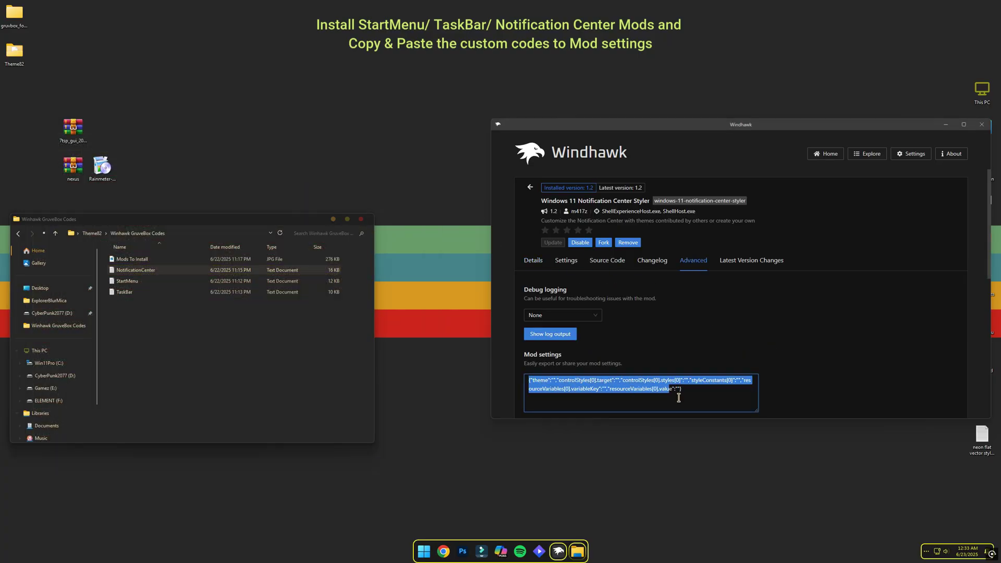
click(710, 396)
drag(530, 384, 681, 391)
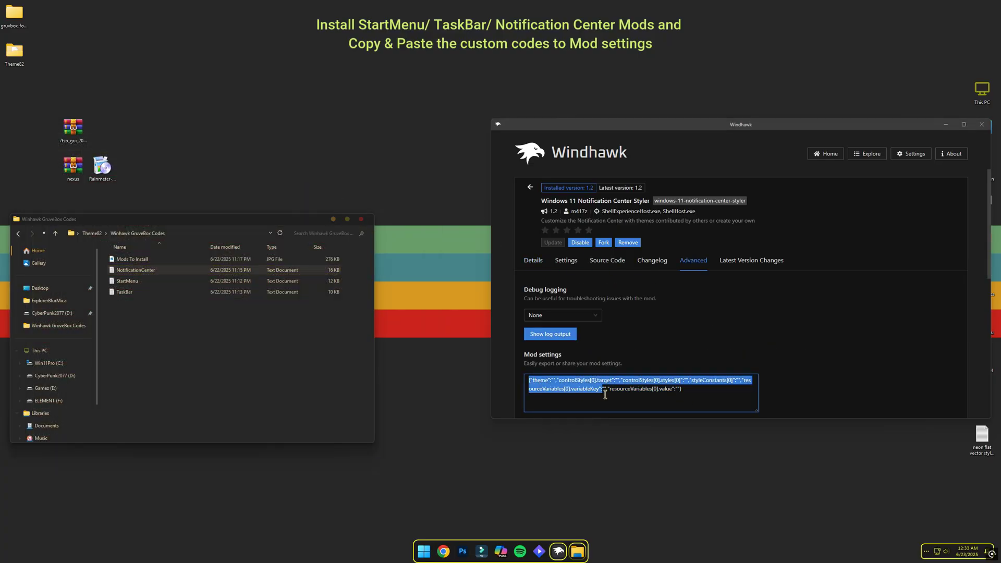
right_click(710, 400)
click(723, 381)
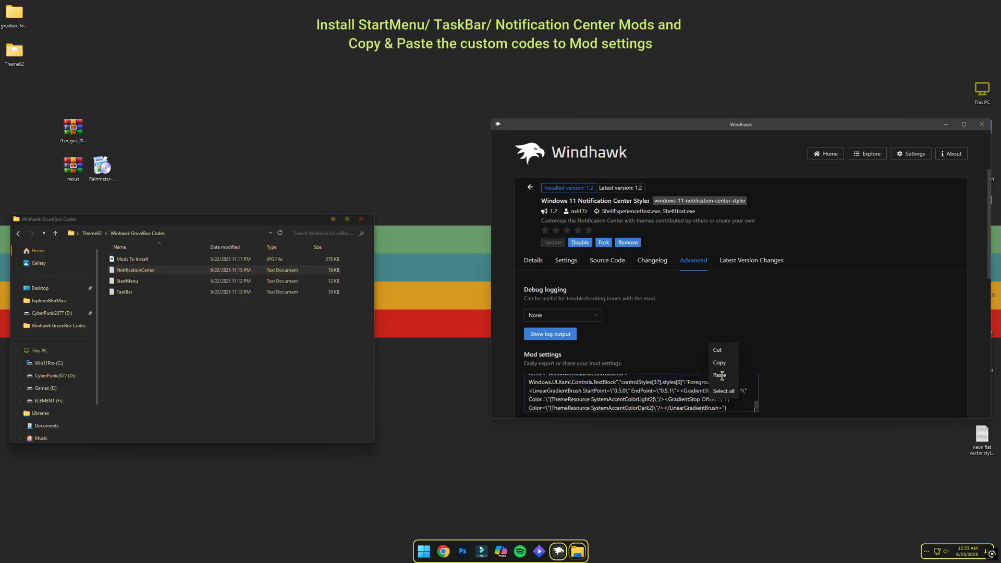
scroll(788, 386, down, 3)
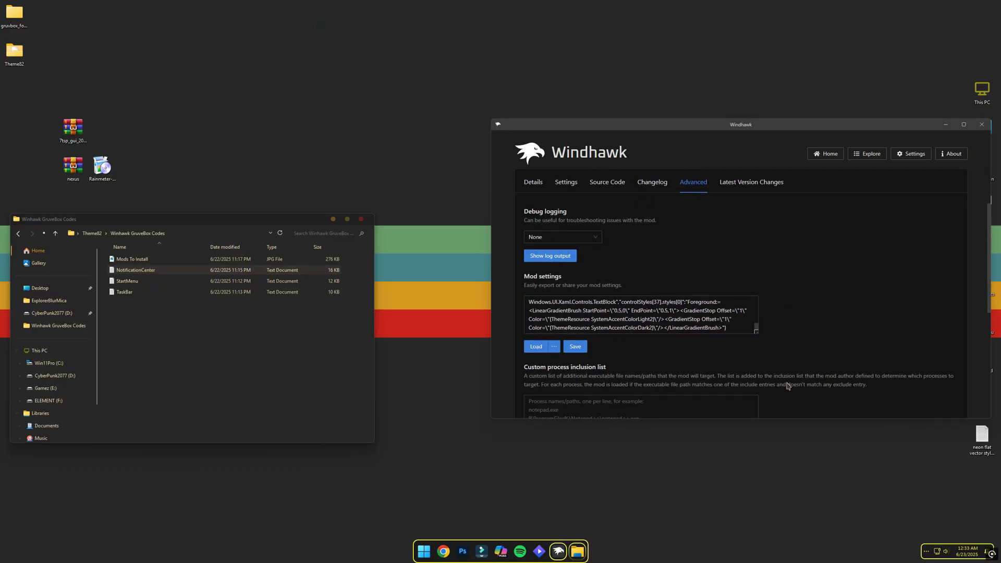
click(582, 348)
click(982, 124)
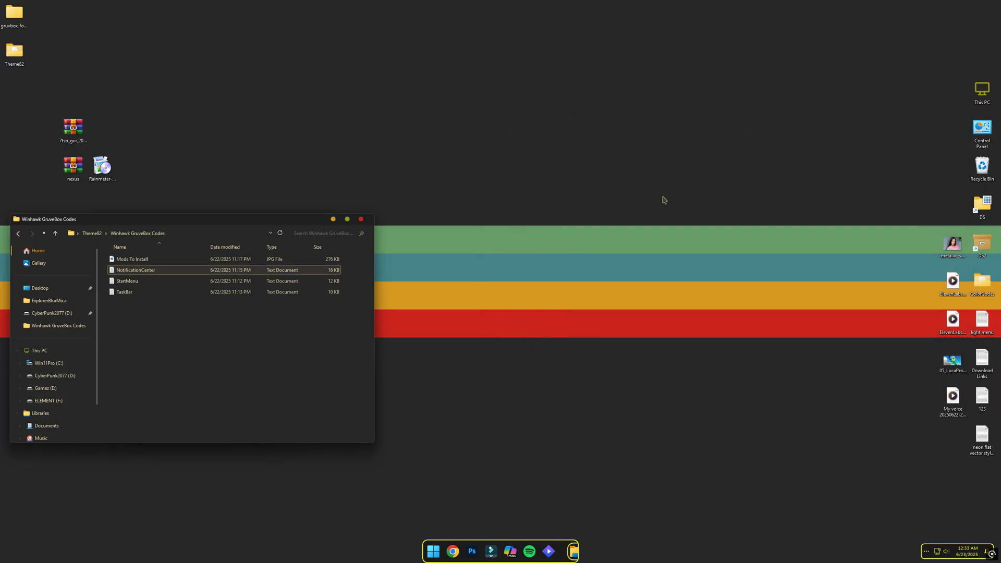
click(362, 220)
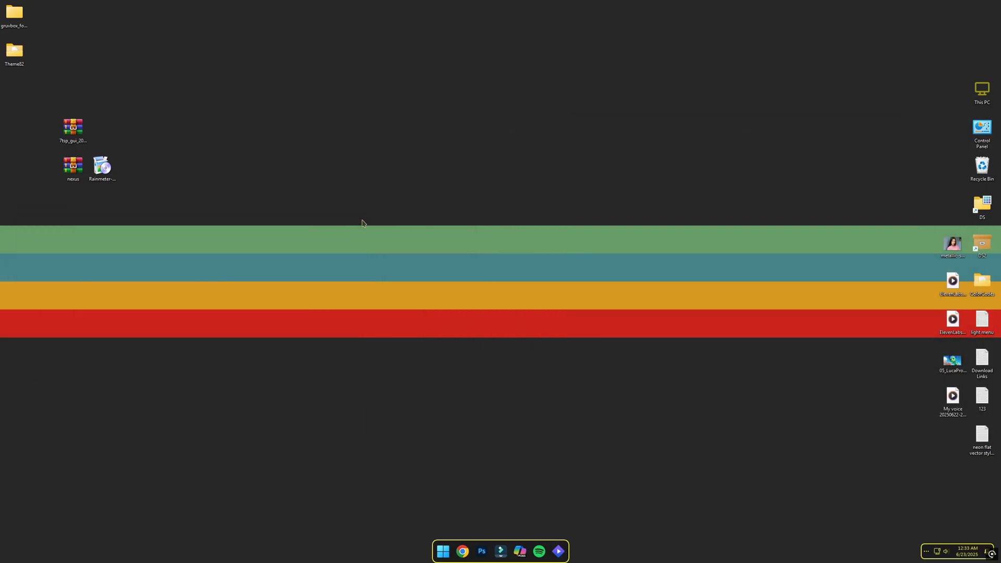
Check the restyled notification center with its calendar and the quick settings flyout.
click(969, 552)
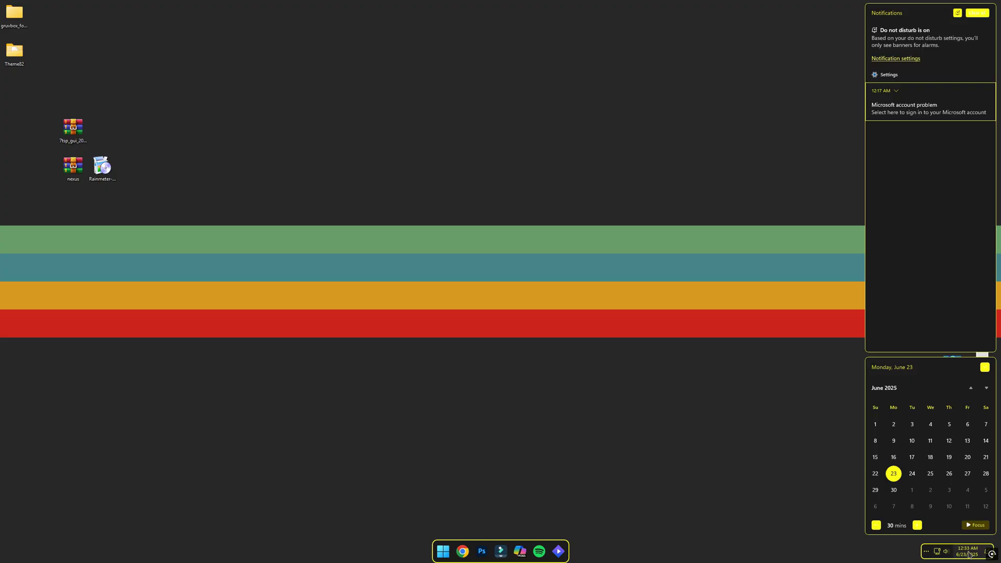
click(969, 554)
click(946, 554)
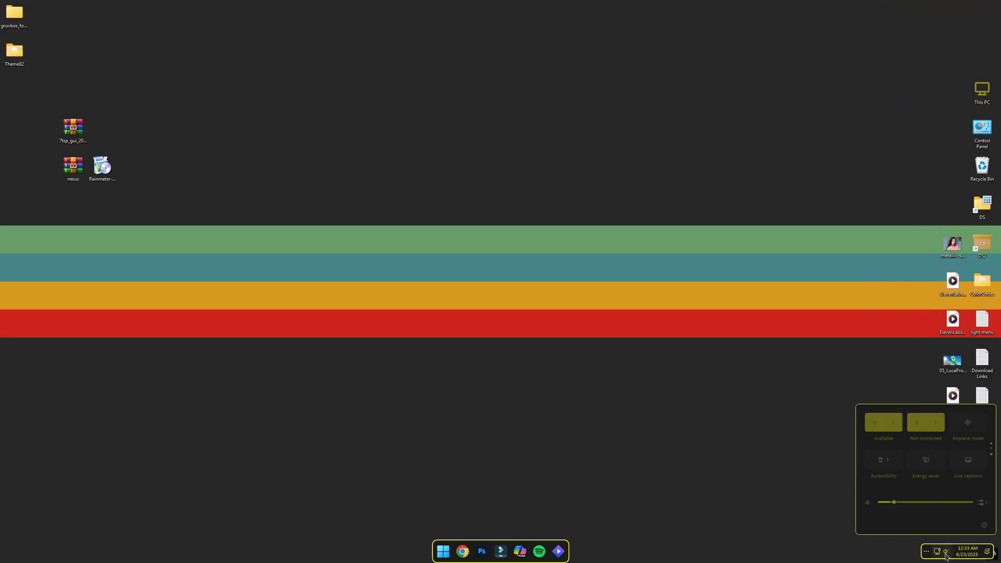
click(947, 555)
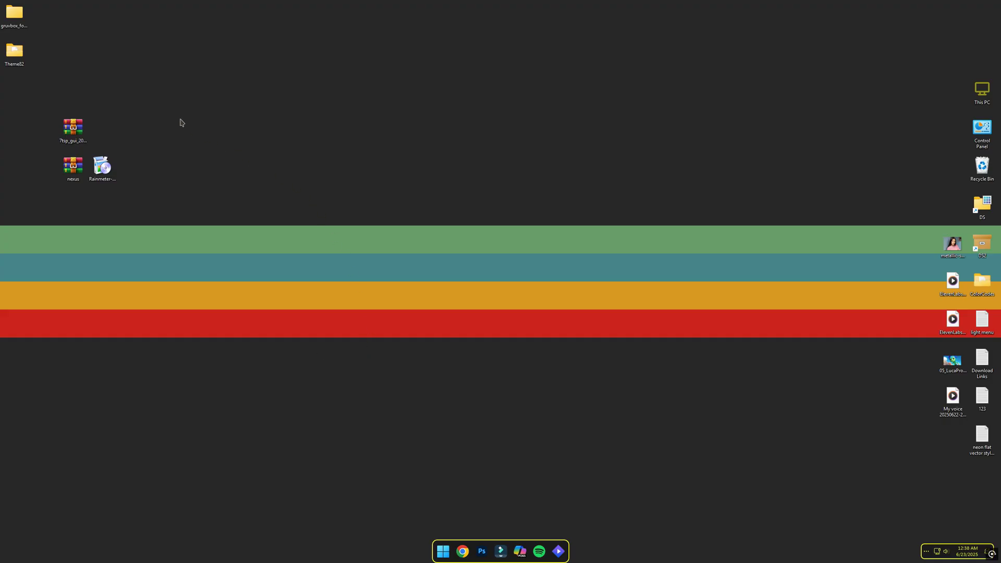
In the gruvbox theme's 7TSP Icon Theme folder, rename "7TSP gruvbox plus - Olive.7z.remove" to "7TSP gruvbox plus - Olive.7z" and close the folder.
double_click(15, 15)
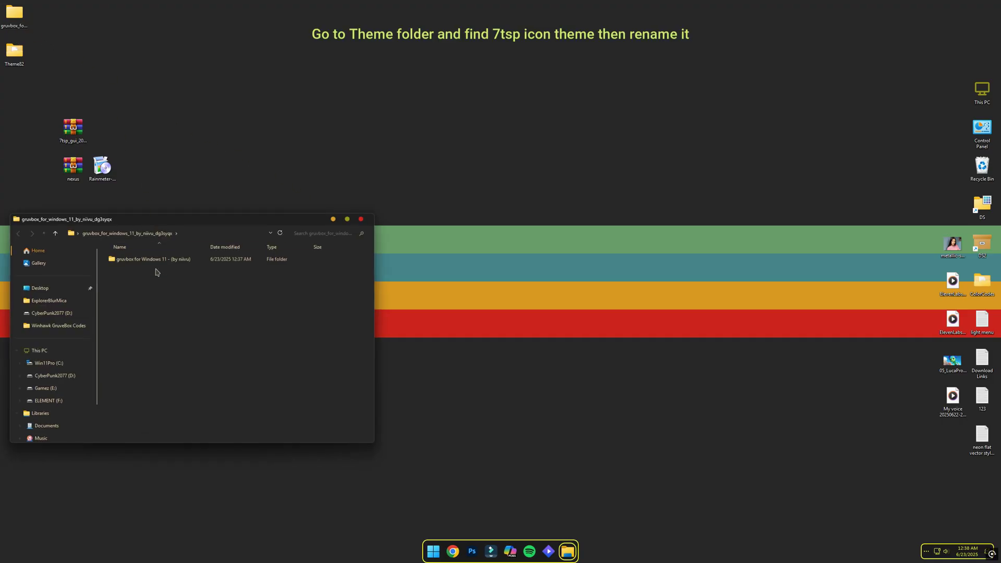
double_click(159, 260)
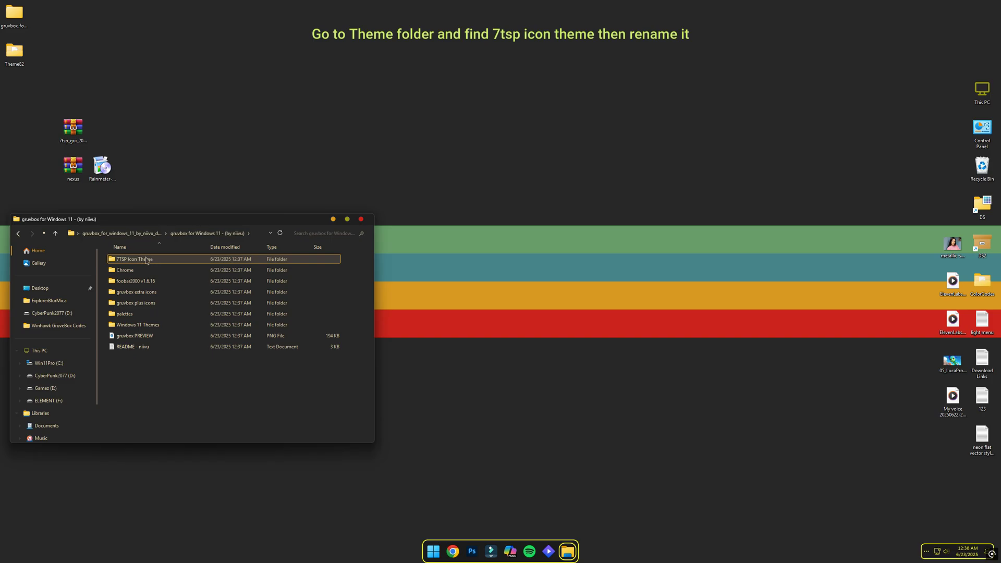
double_click(146, 259)
right_click(156, 261)
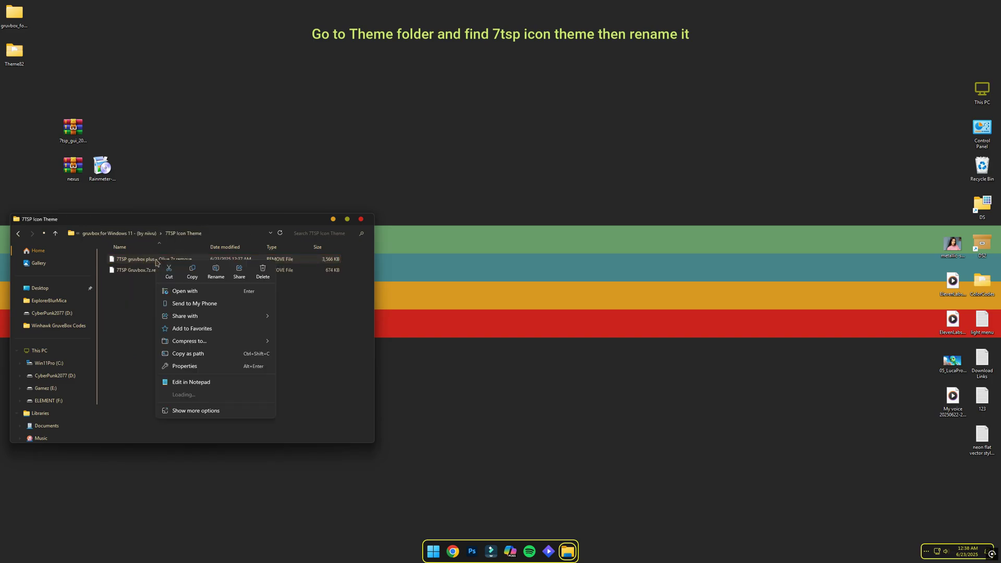
click(215, 271)
click(202, 257)
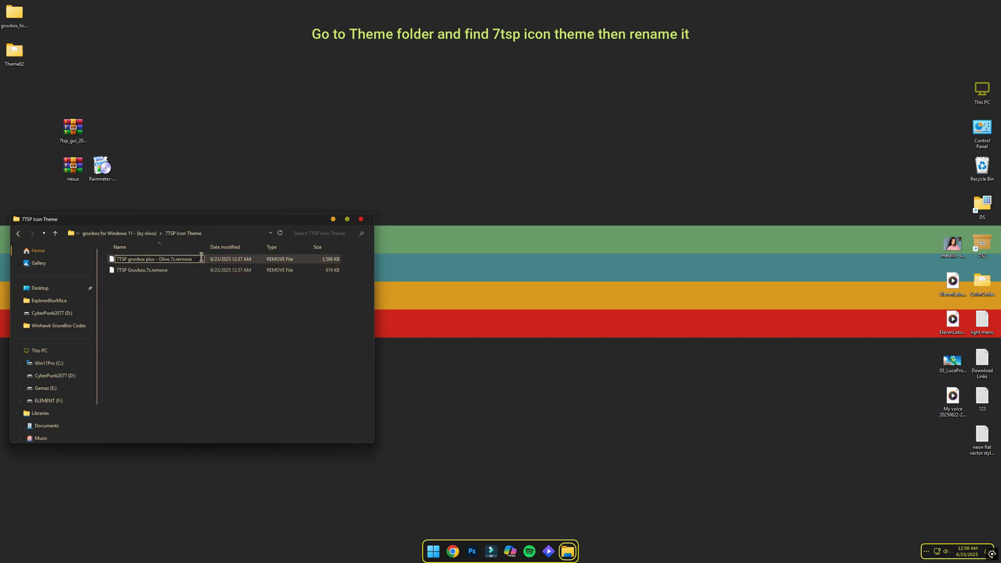
key(BackSpace)
key(BackSpace)
key(BackSpace)
key(BackSpace)
key(BackSpace)
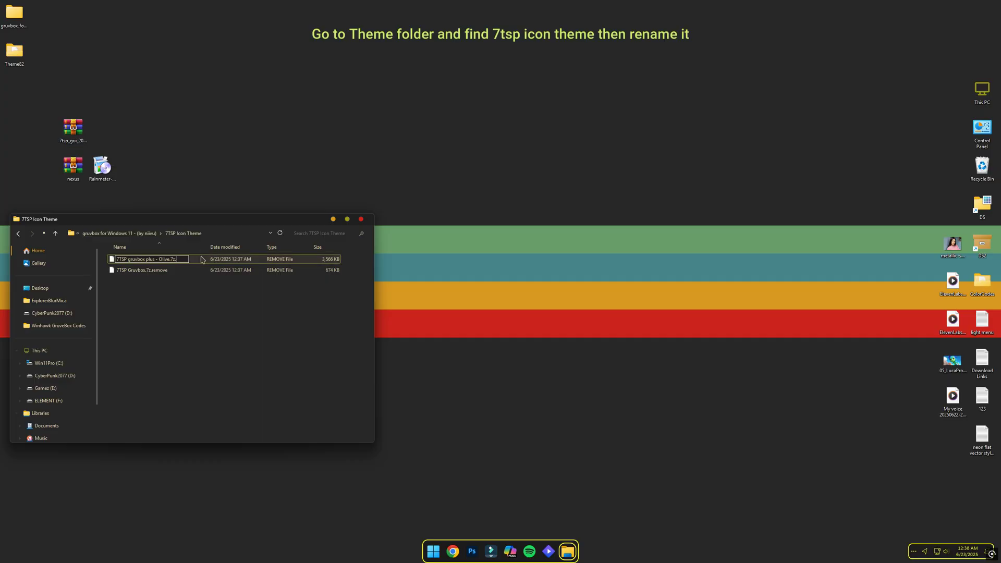
click(205, 351)
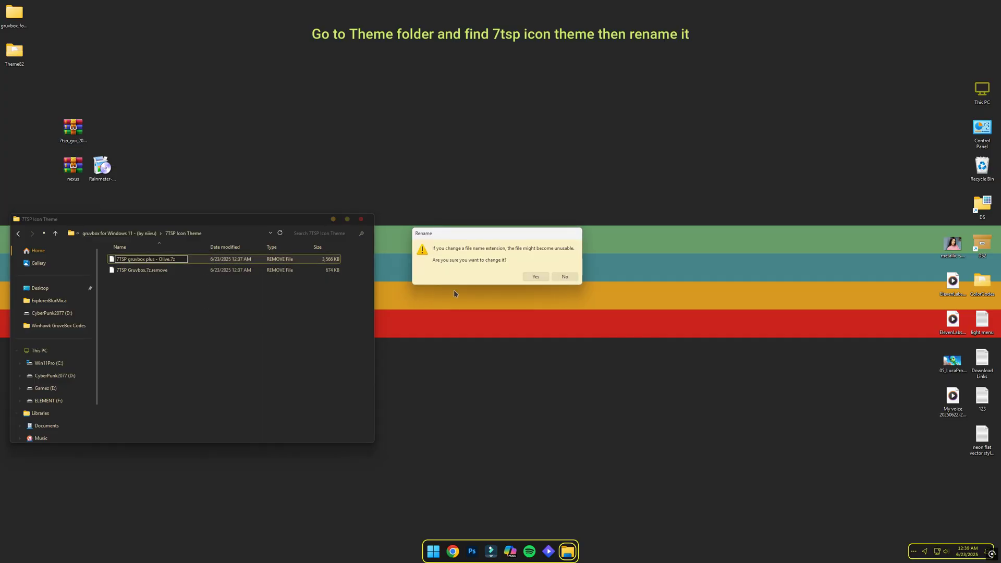
click(533, 279)
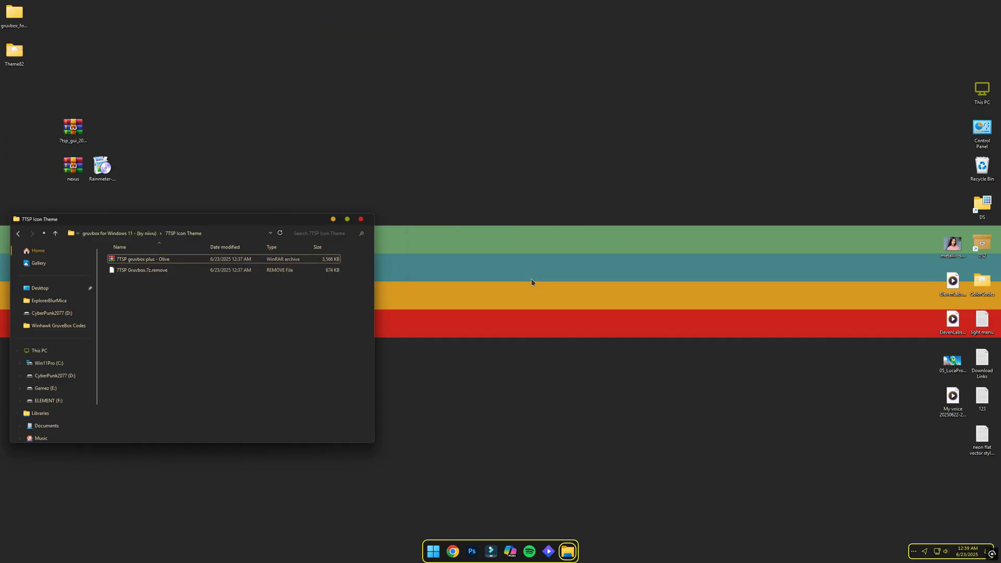
click(361, 220)
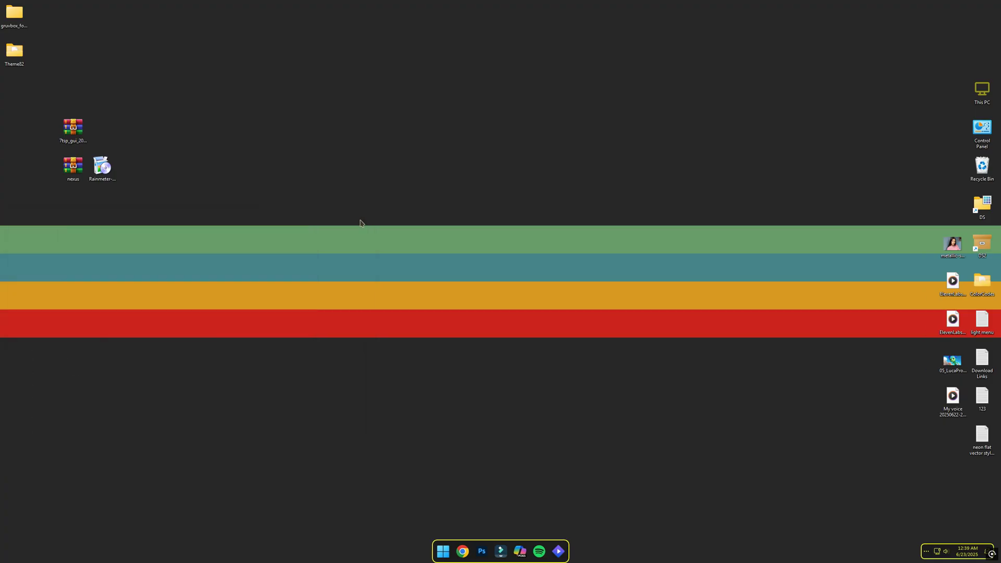
Extract the 7tsp_gui_2019 archive into its own folder on the desktop.
right_click(75, 127)
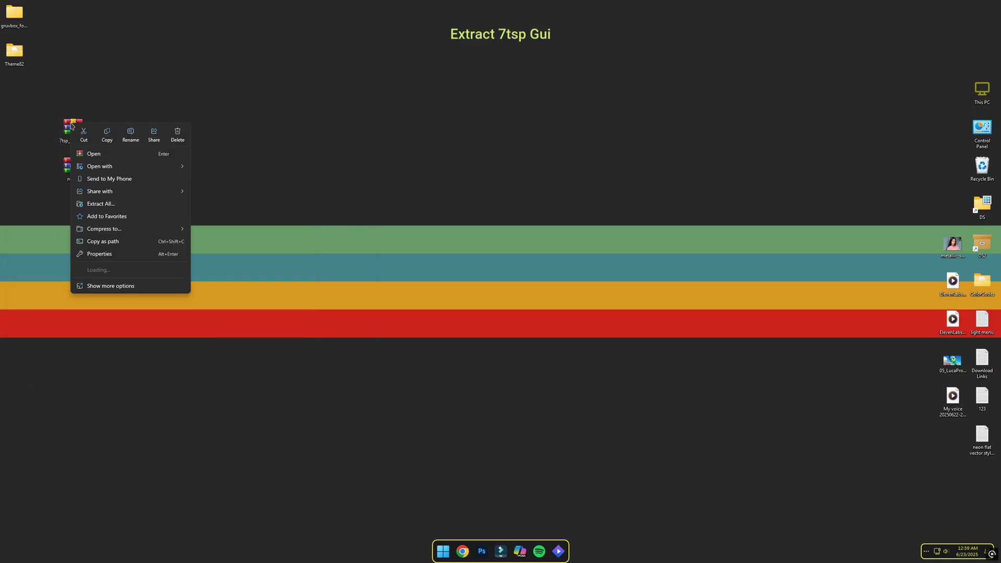
click(101, 204)
click(570, 351)
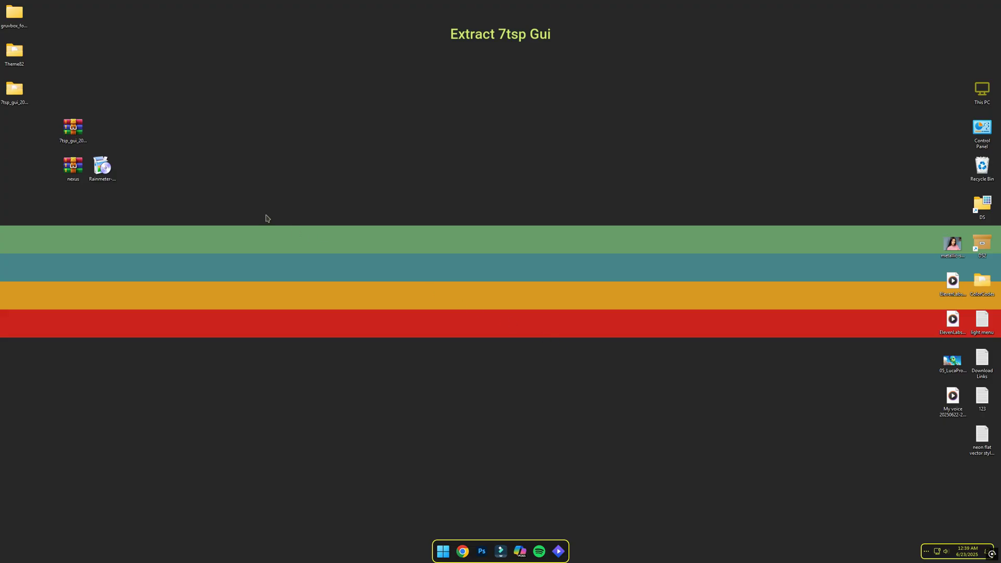
In the extracted 7tsp_gui_2019 folder, rename "7tsp GUI v0.6(2019).ee" to "7tsp GUI v0.6(2019).exe" and accept the extension change.
double_click(19, 91)
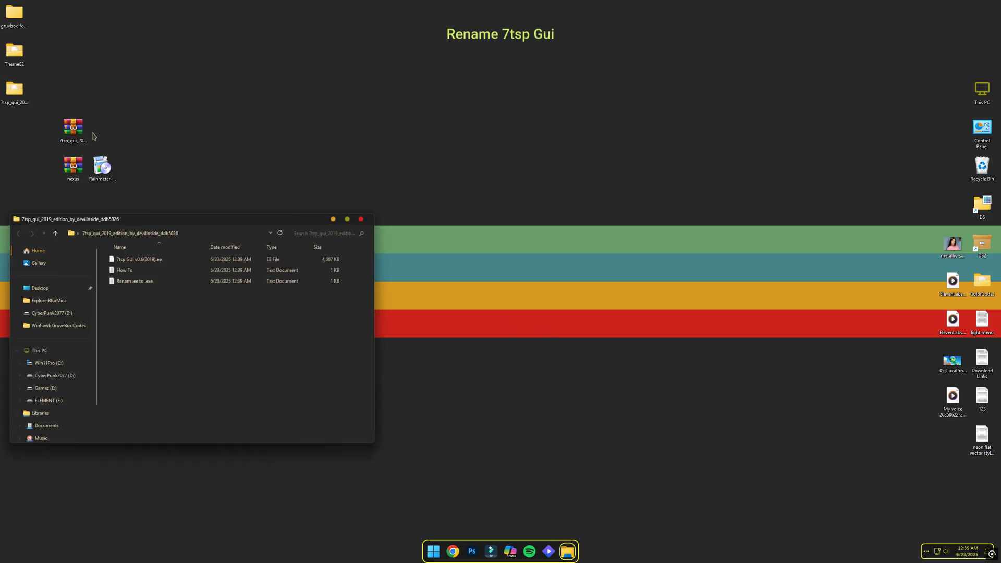
right_click(154, 259)
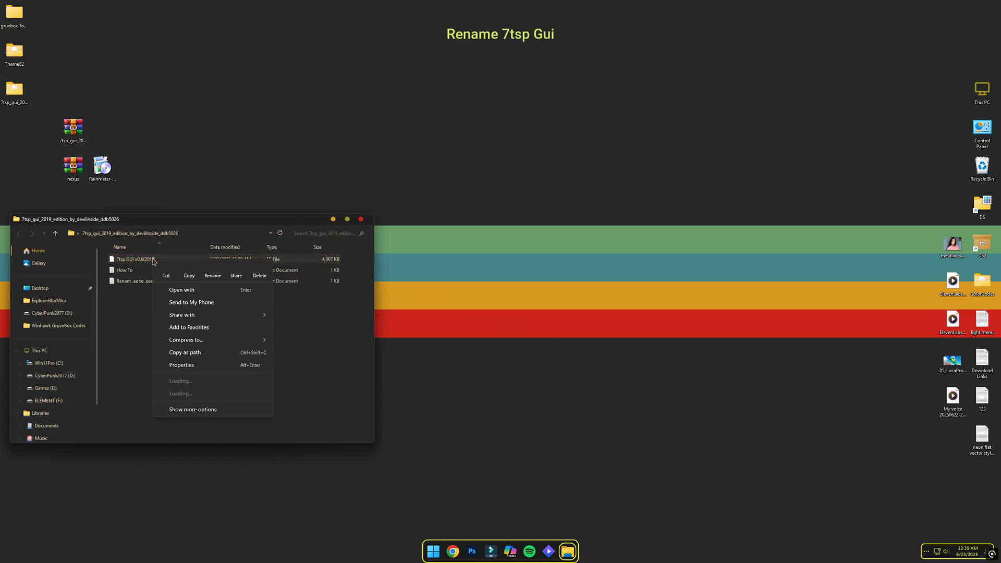
click(213, 270)
click(173, 259)
key(BackSpace)
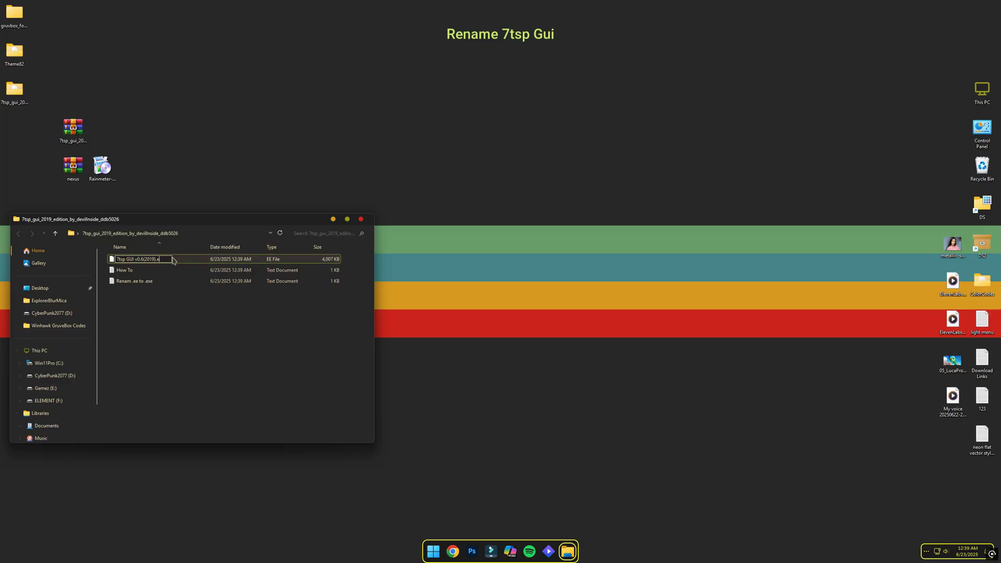
text(xe)
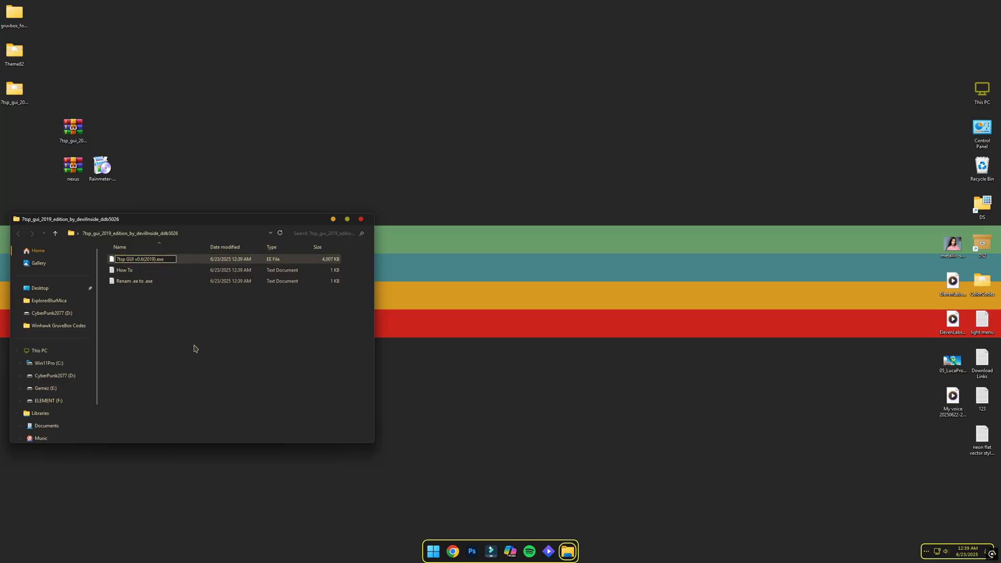
key(Return)
click(537, 277)
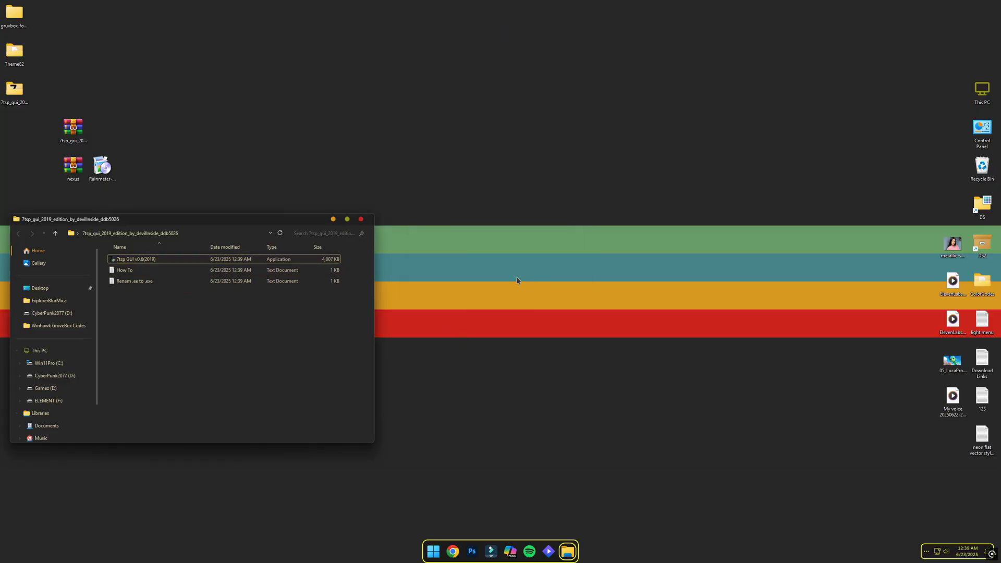
Launch 7tsp GUI v0.6(2019), allow it to make changes to the device, and close its folder.
double_click(139, 260)
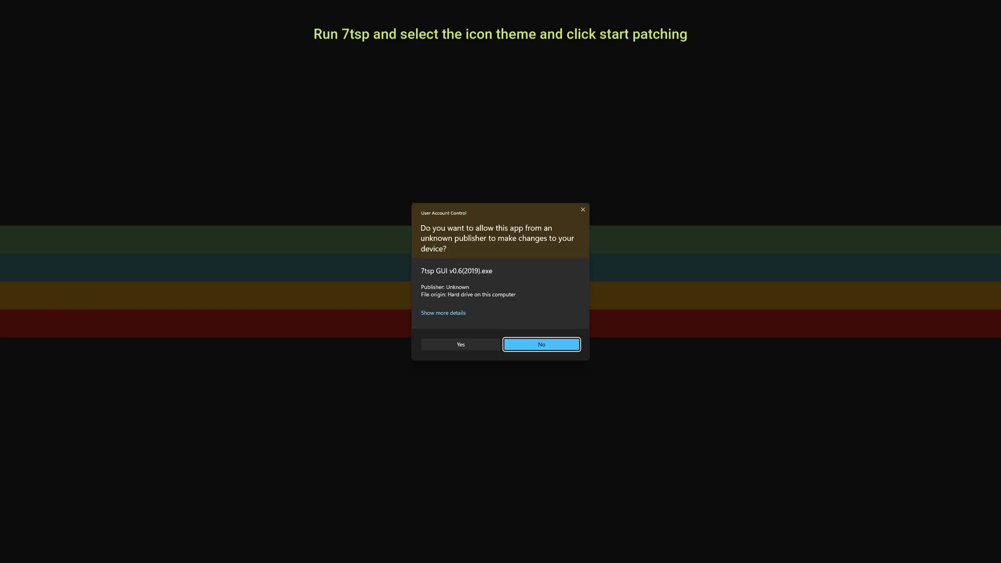
click(459, 342)
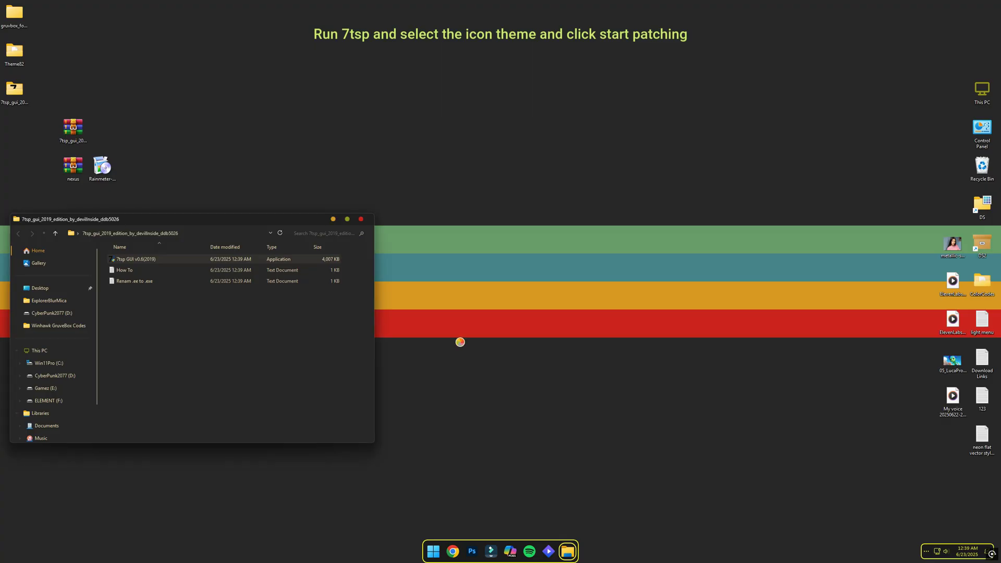
click(362, 222)
Load "7TSP gruvbox plus - Olive" from the gruvbox theme's 7TSP Icon Theme folder on the desktop as a custom pack.
click(426, 233)
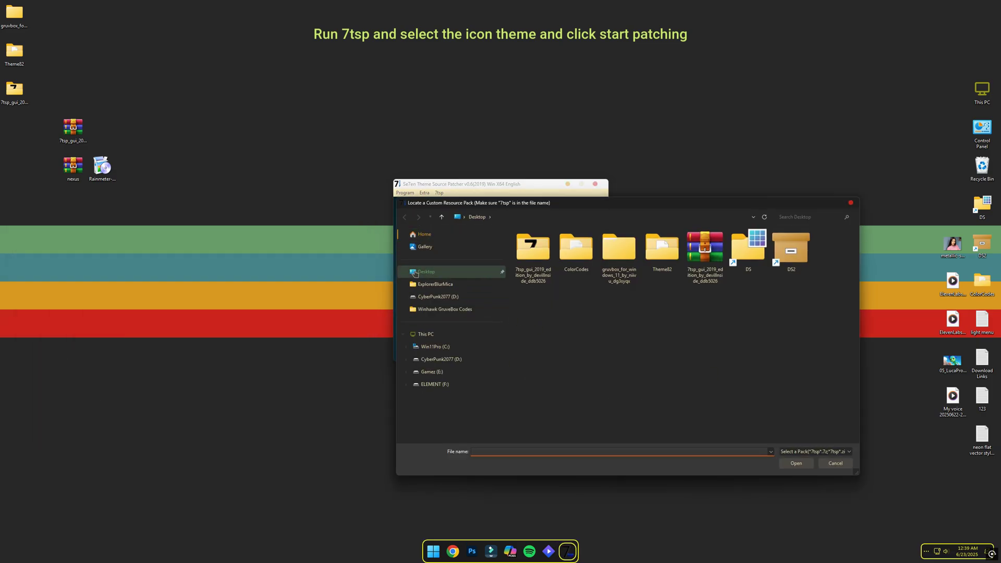
click(442, 274)
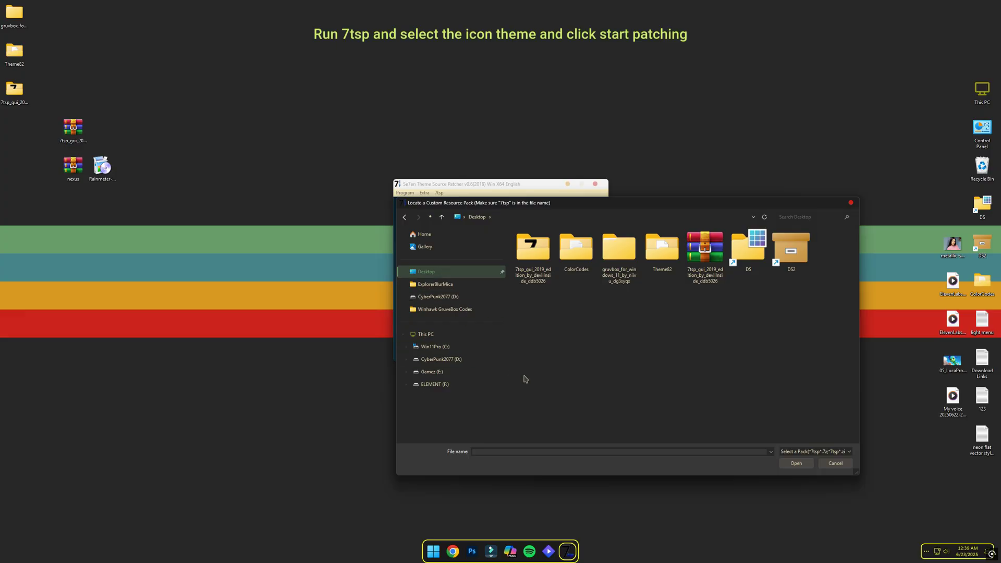
double_click(620, 252)
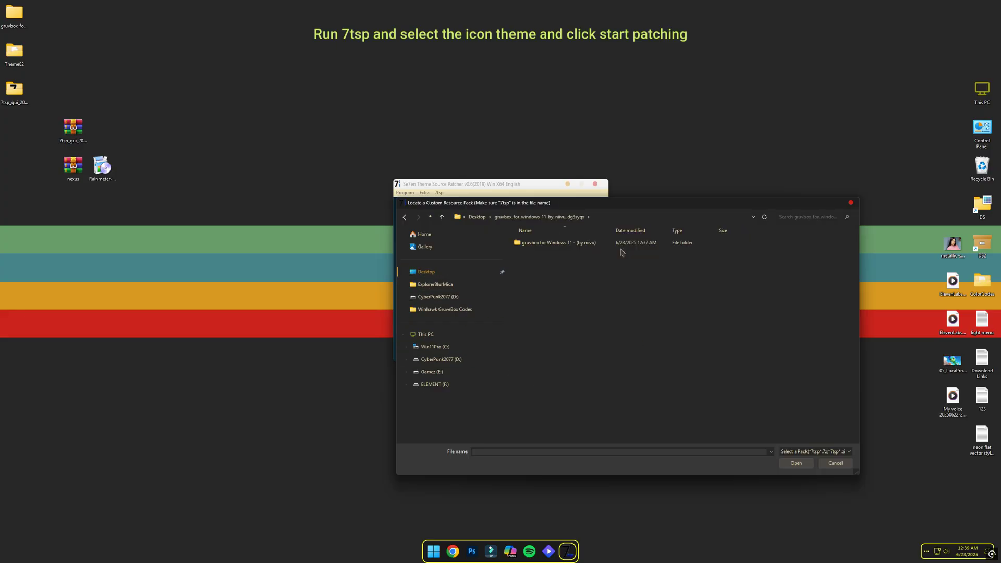
double_click(555, 244)
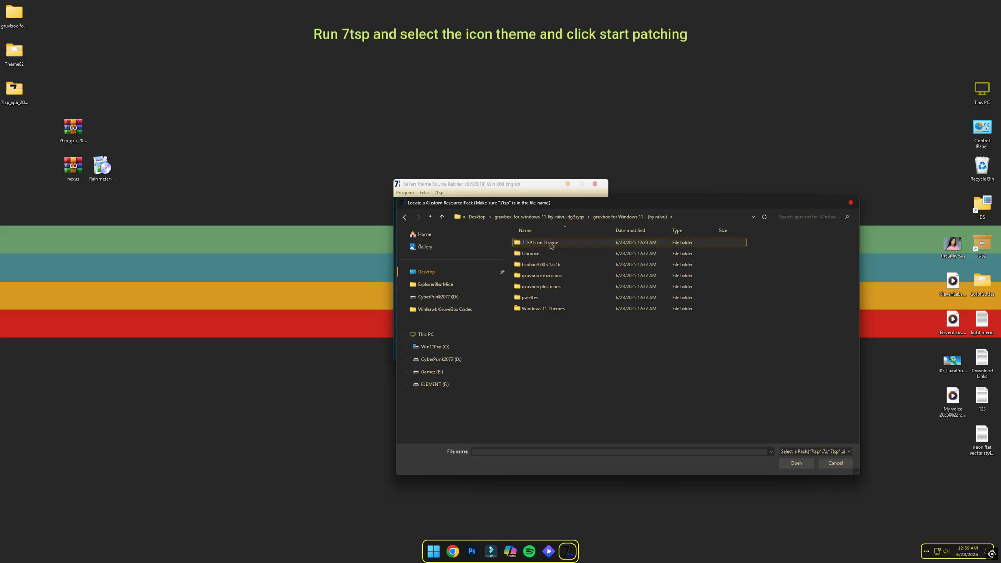
double_click(551, 245)
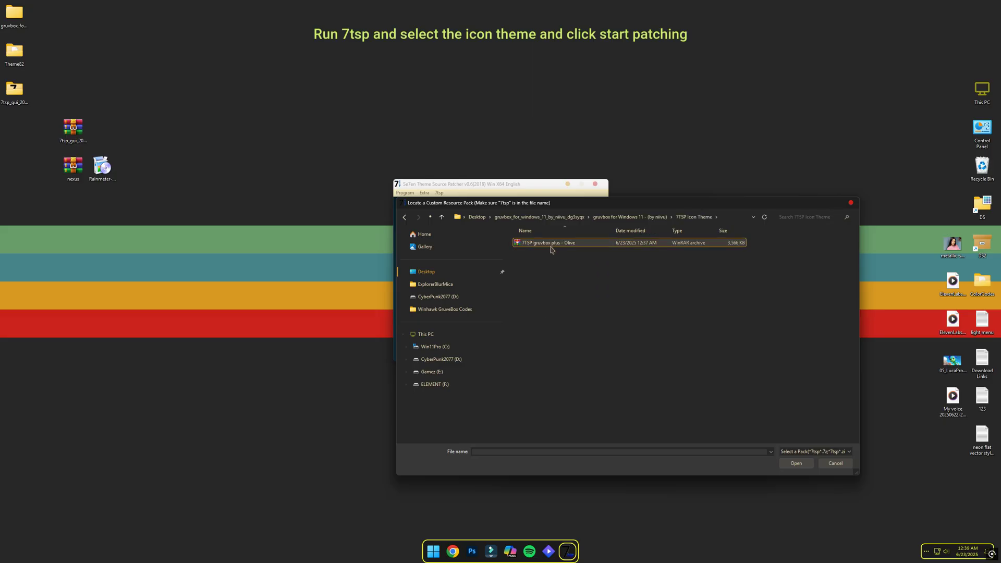
click(793, 463)
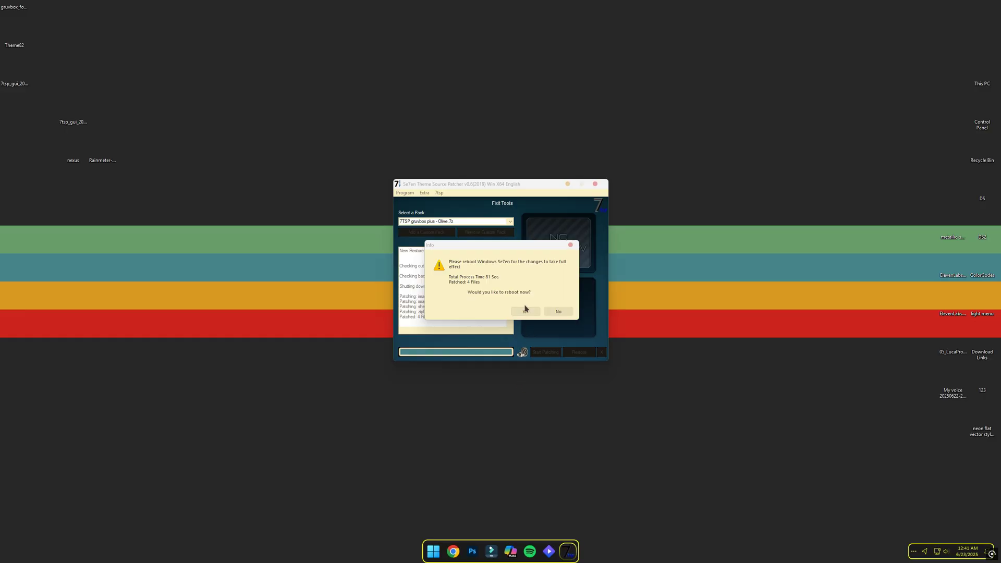
Patch the system with the loaded icon pack and reboot Windows to apply it.
click(526, 311)
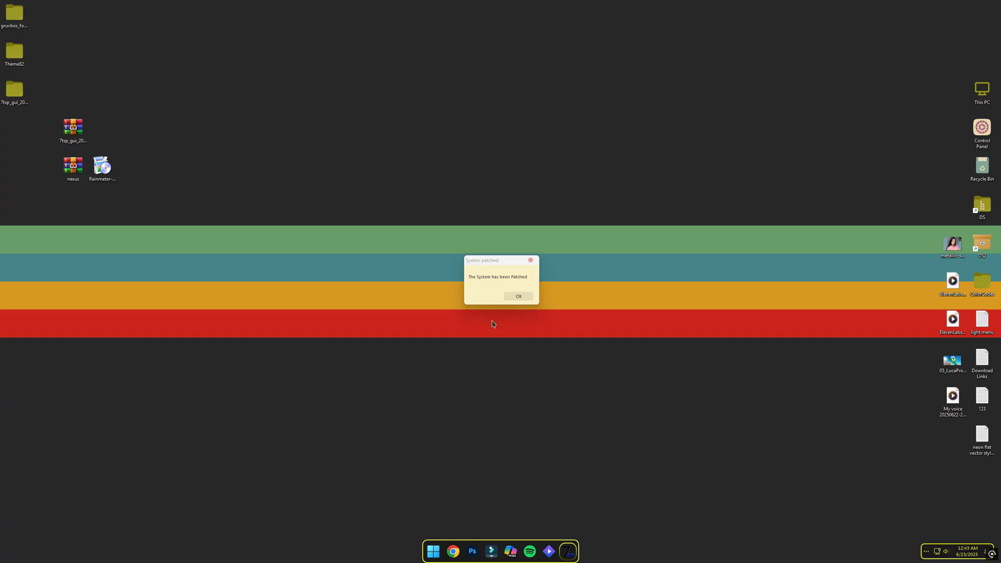
click(518, 297)
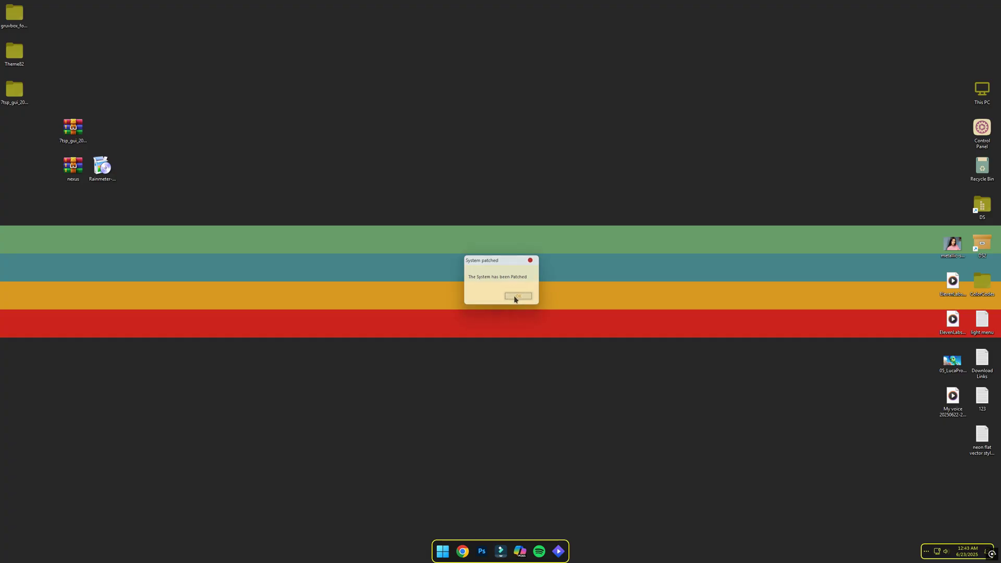
Check the new drive and folder icons in This PC and on the Win11Pro (C:) drive.
double_click(990, 90)
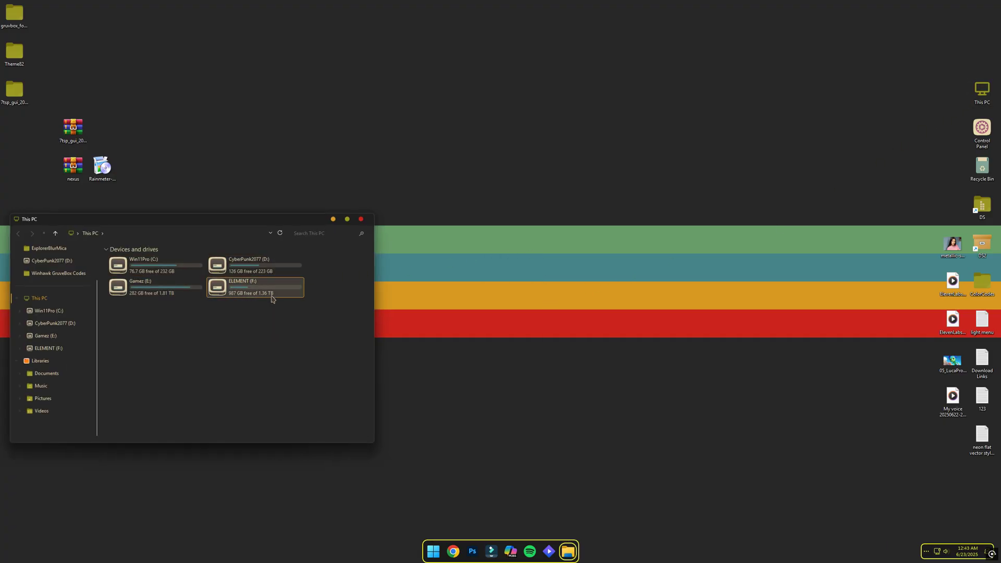
double_click(147, 276)
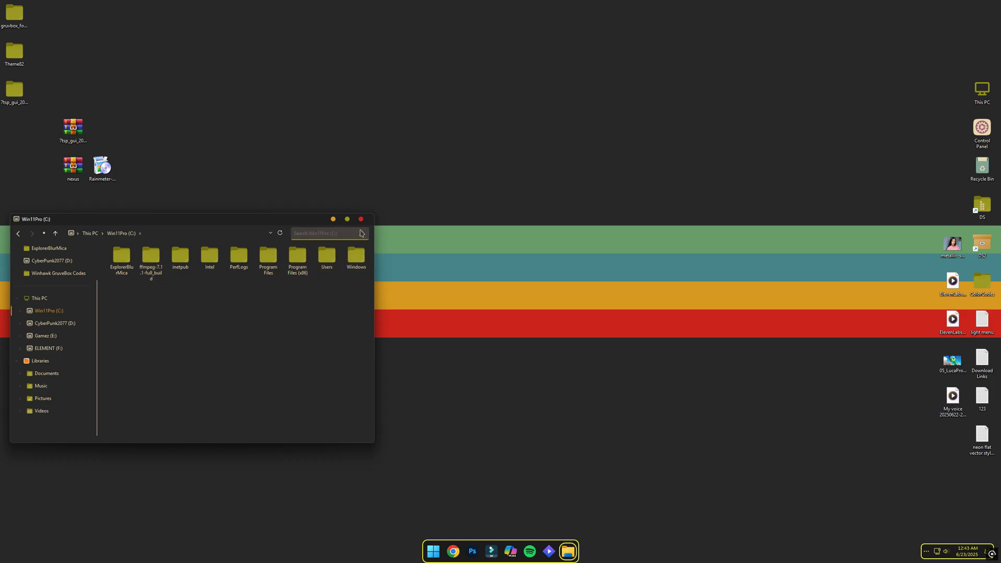
click(361, 220)
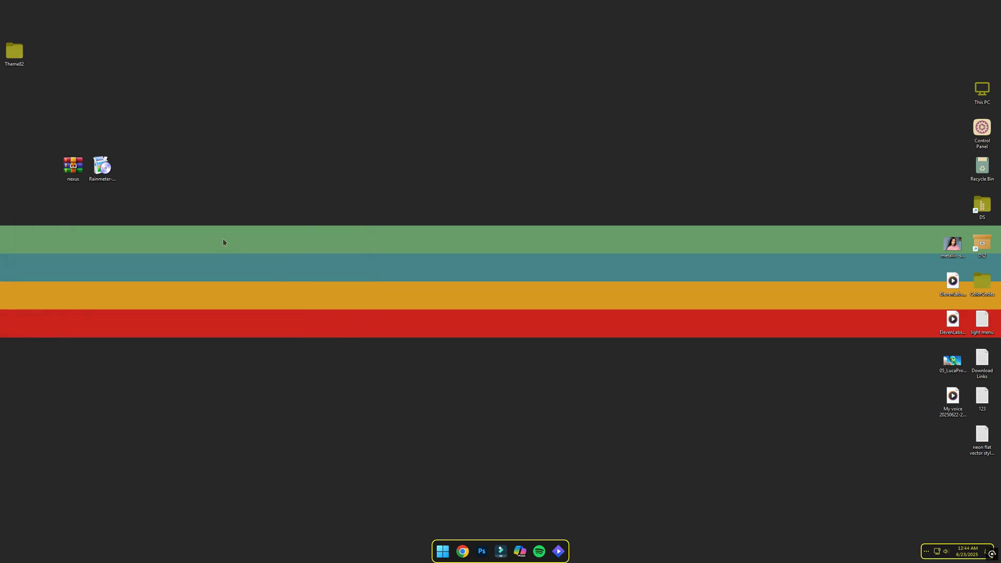
Install the 64-bit version of Rainmeter in C:\Program Files\Rainmeter using the standard installation, with launch on startup enabled.
click(102, 172)
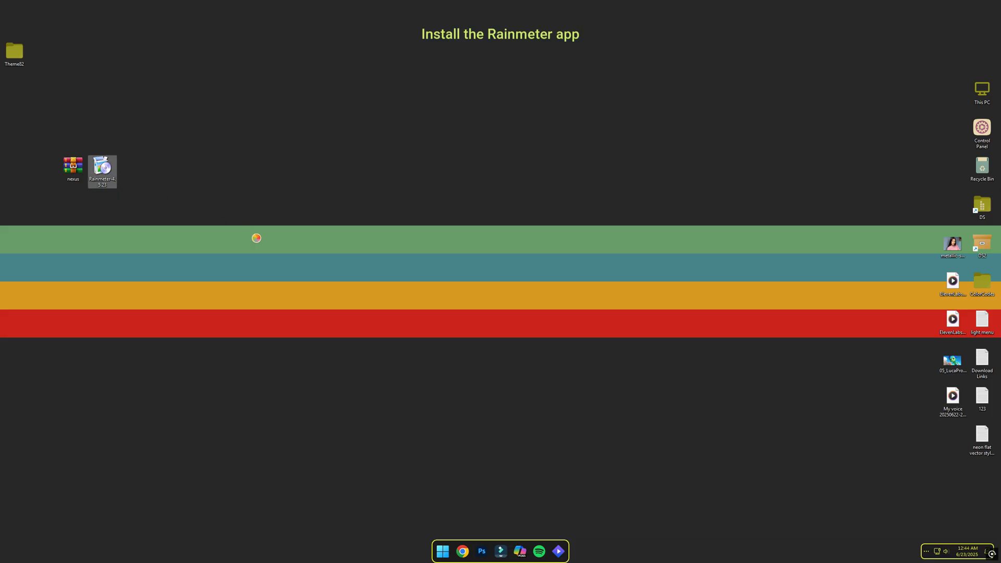
click(501, 291)
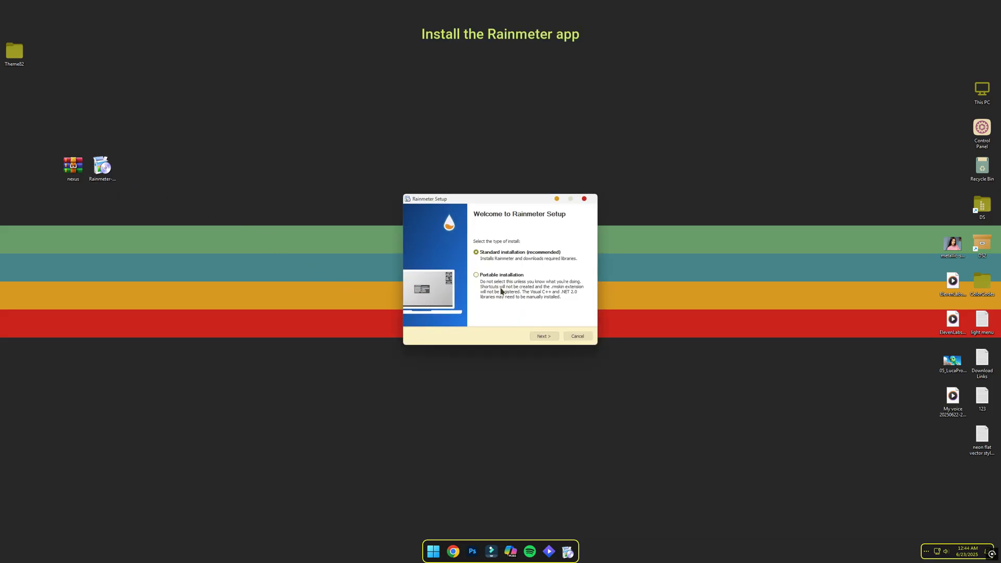
click(541, 336)
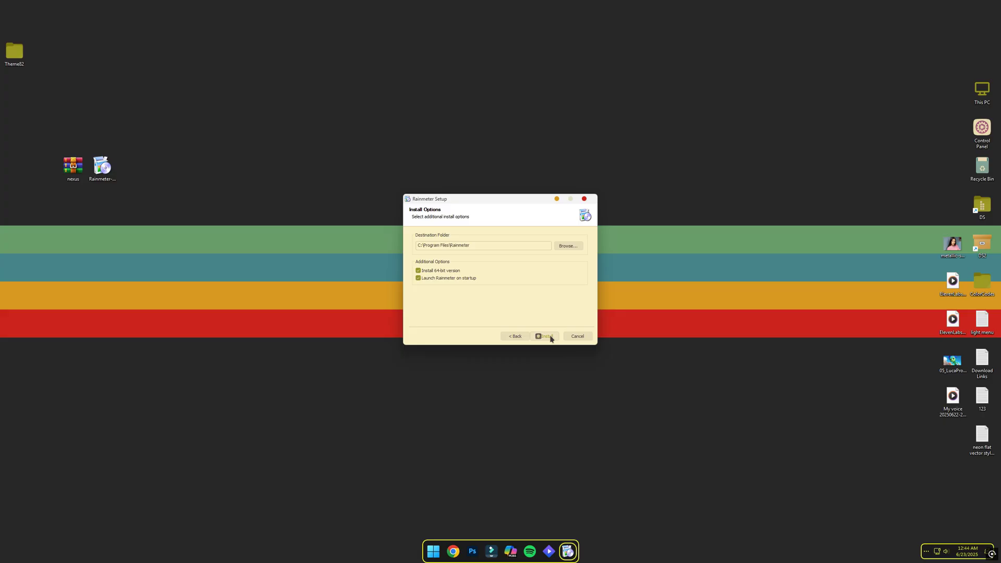
click(551, 338)
click(462, 344)
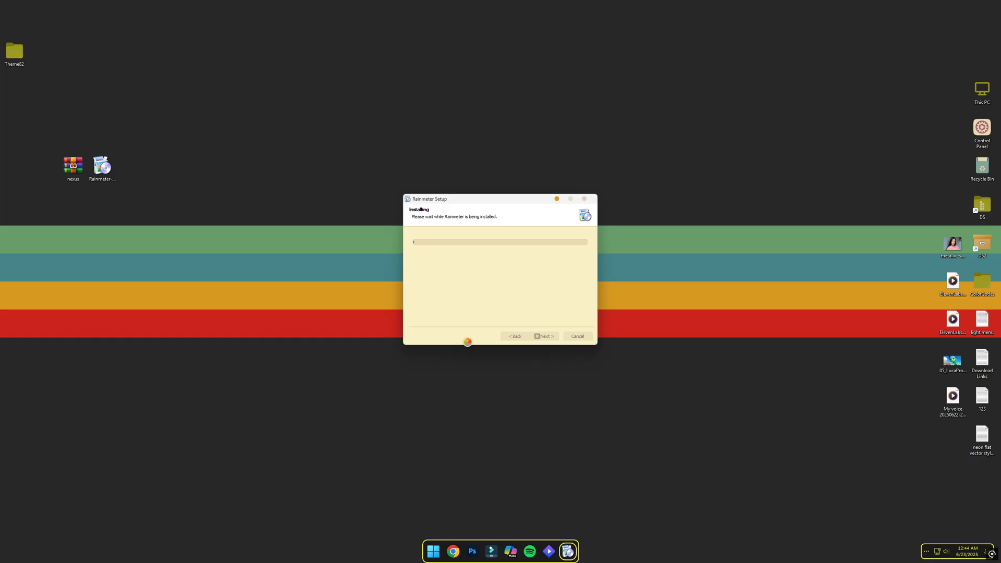
click(544, 338)
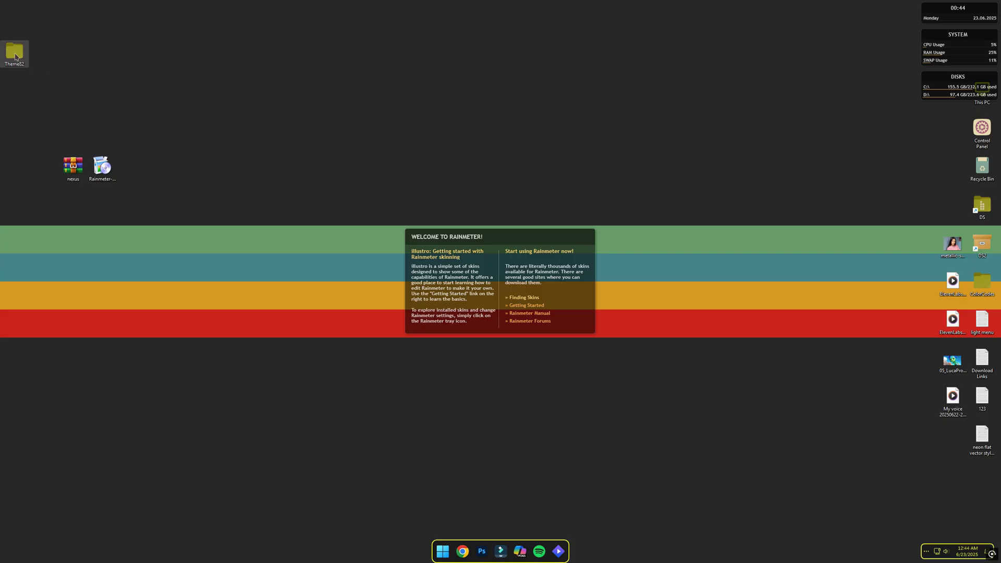
Install the Glorio Rainmeter skin from the Theme82 desktop folder, including its 1080p and 1440p layouts.
double_click(15, 55)
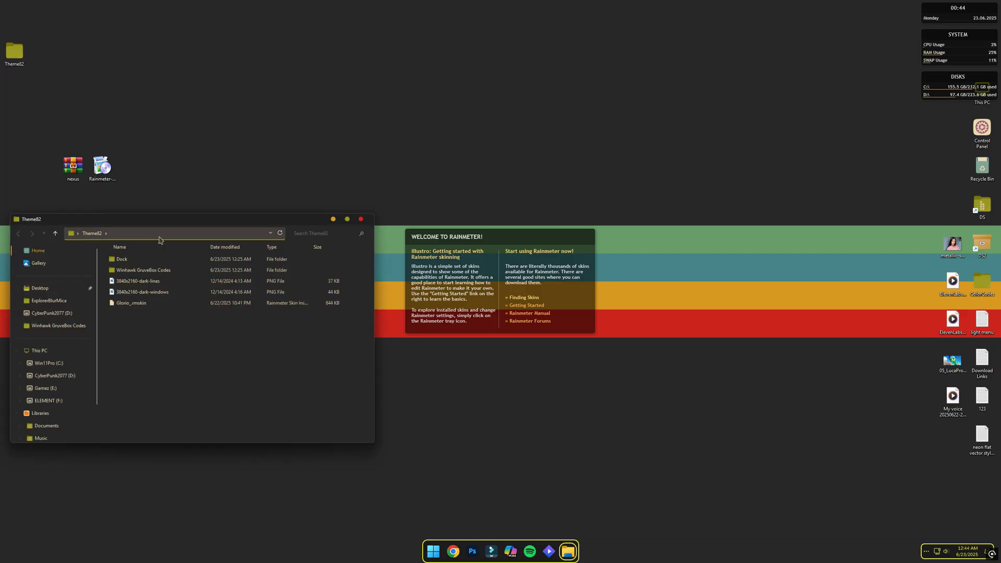
double_click(132, 303)
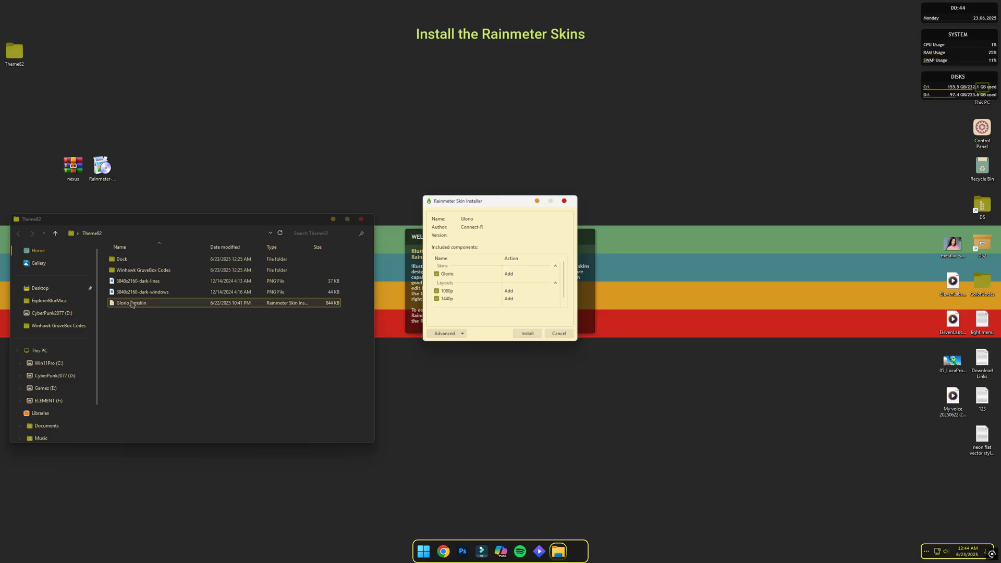
click(528, 334)
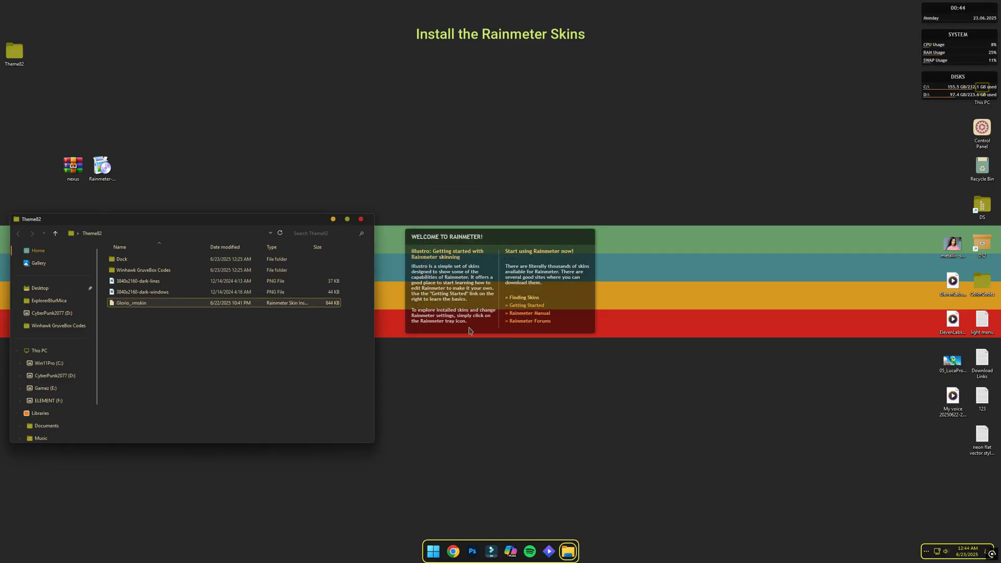
click(360, 221)
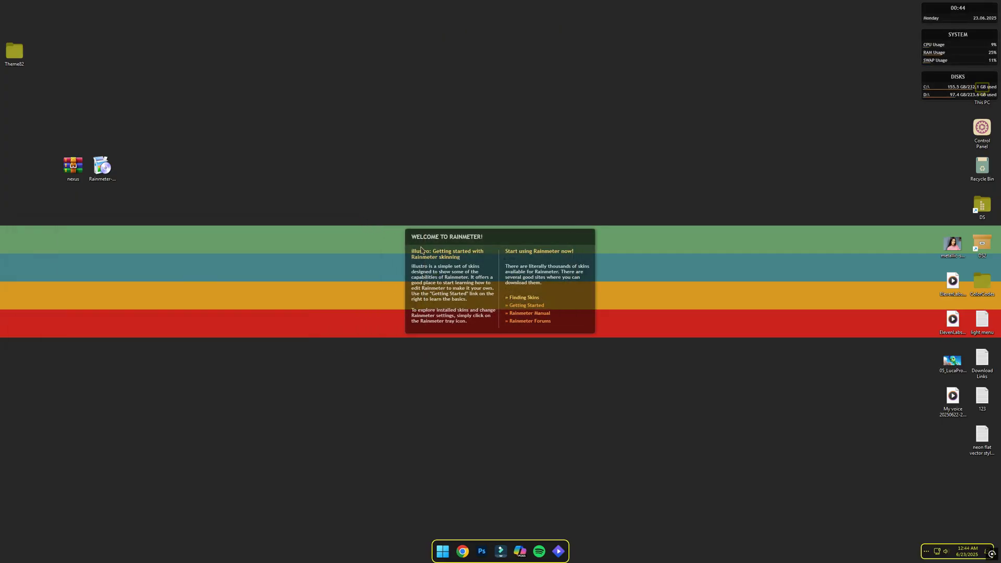
Load the saved 1440p layout in Rainmeter's manager and close the manager.
right_click(447, 262)
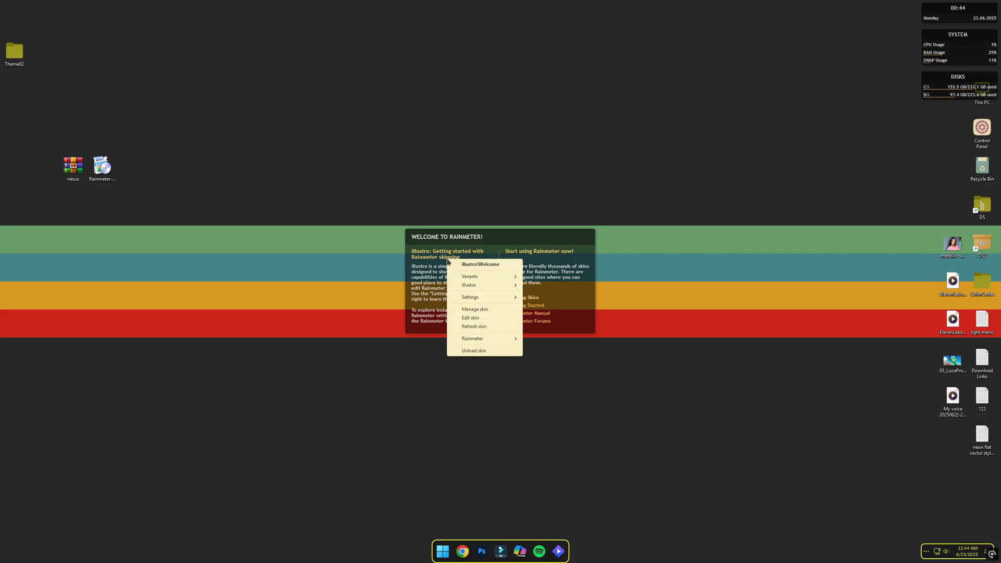
click(493, 309)
click(412, 182)
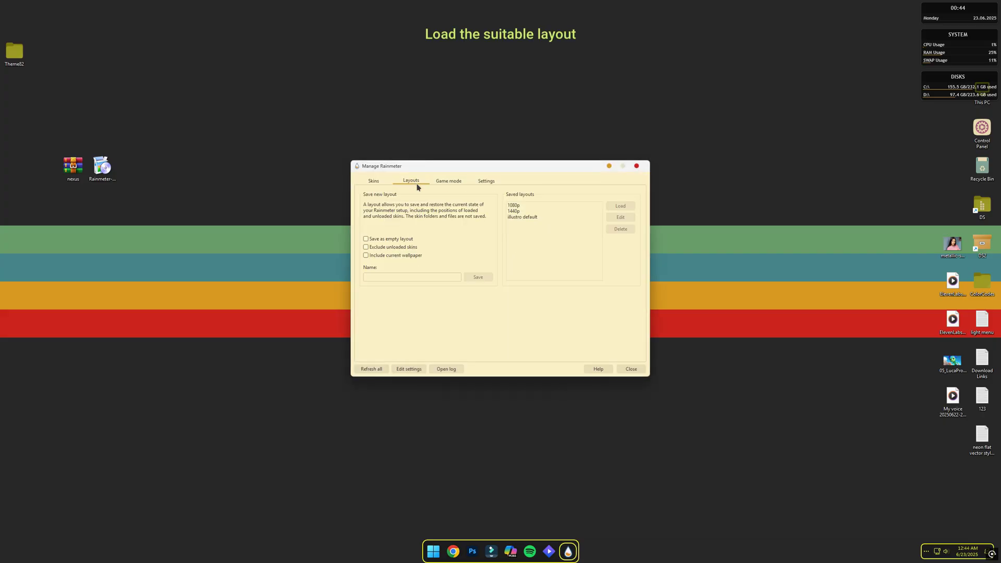
click(514, 212)
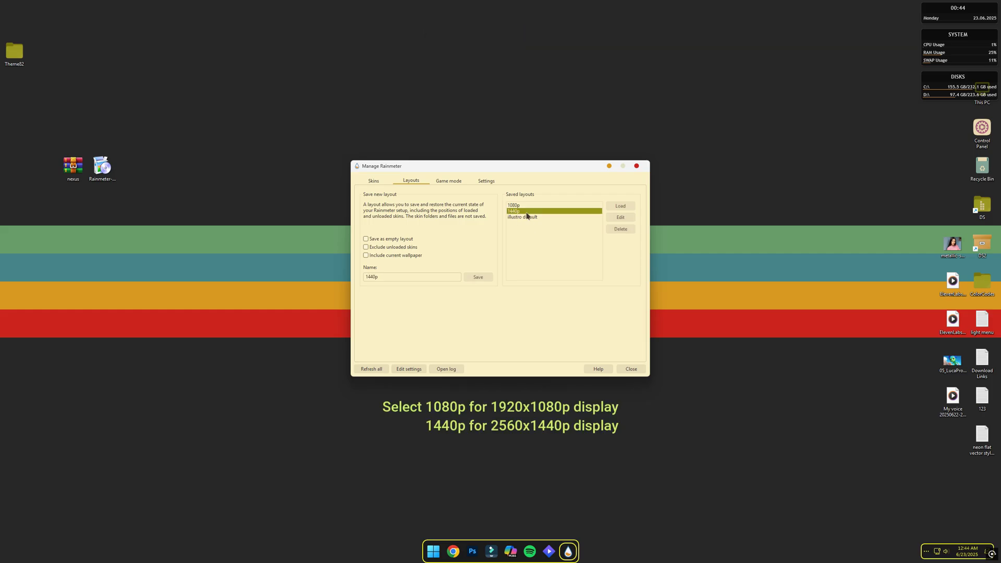
click(629, 208)
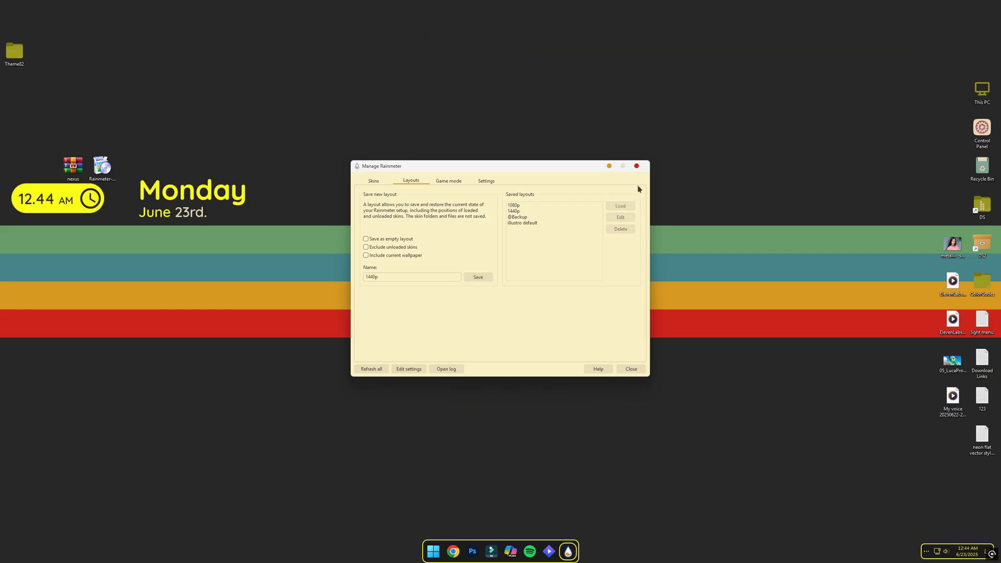
click(637, 167)
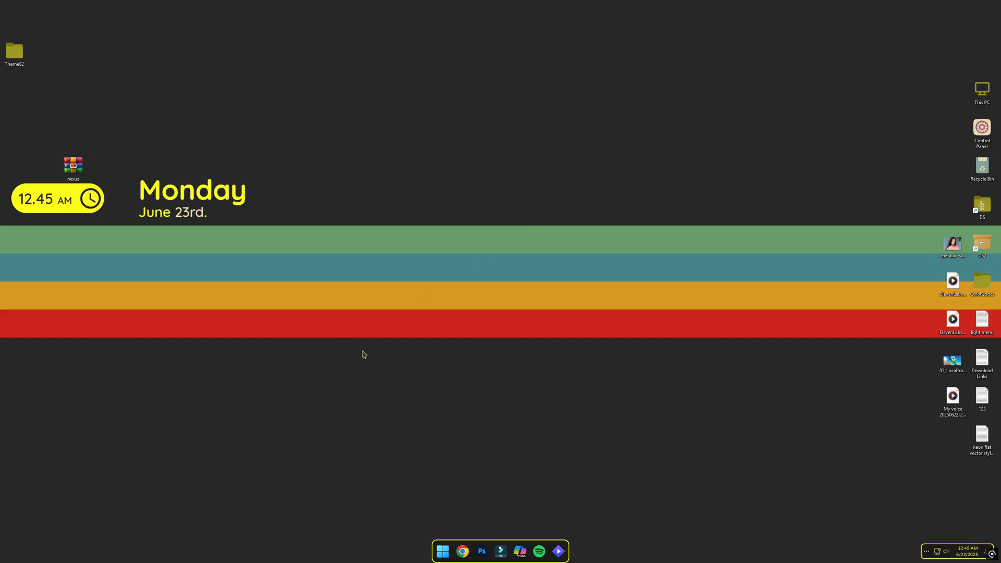
Install Nexus 25.2 from NexusSetup.exe in the nexus archive, using English, C:\Program Files (x86)\Winstep and the Winstep Start Menu folder.
double_click(74, 164)
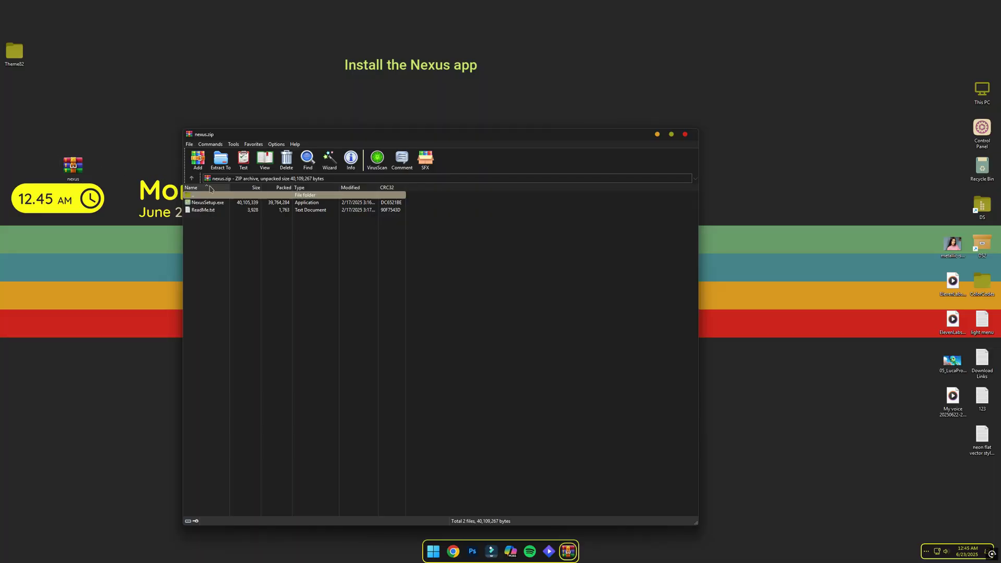
double_click(218, 205)
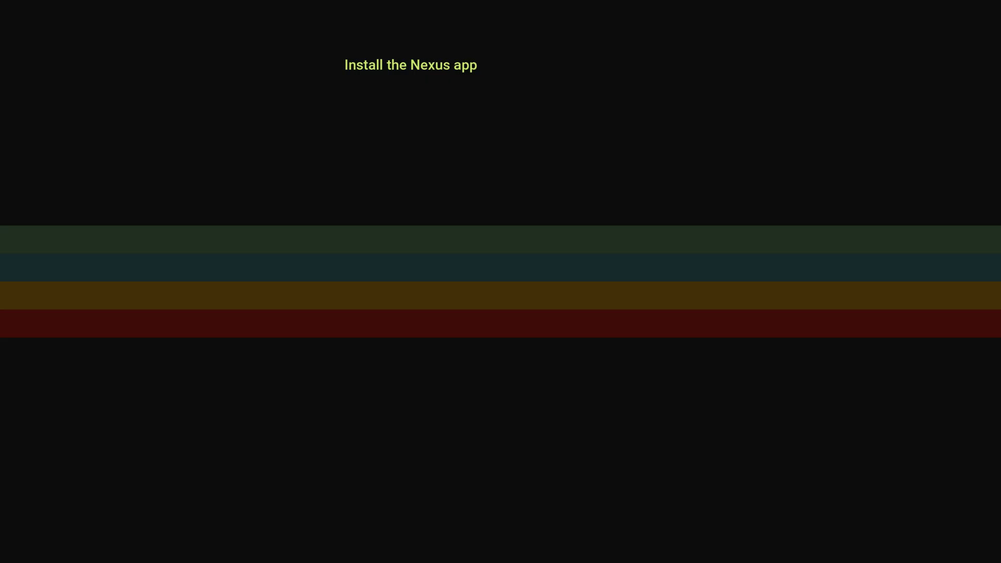
click(461, 344)
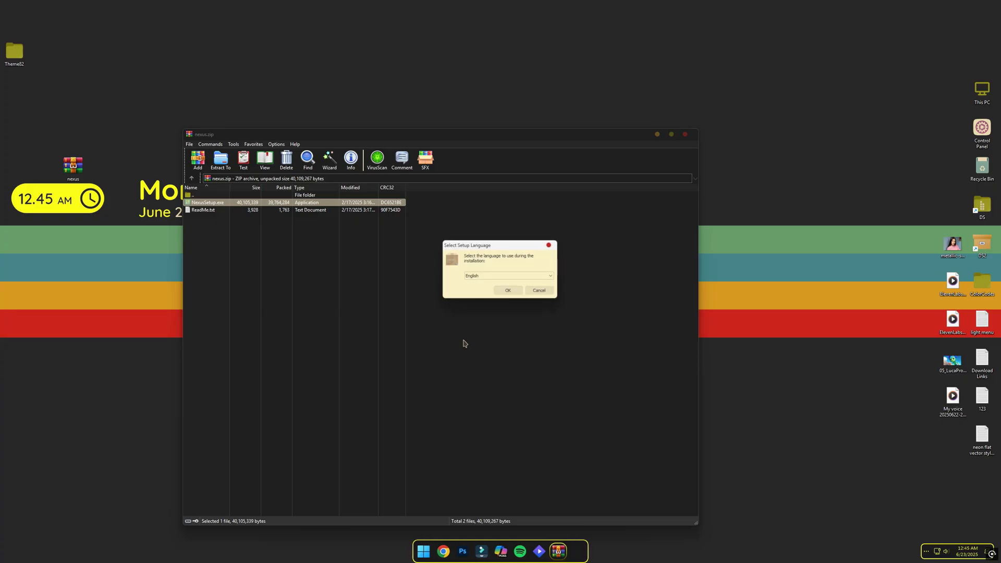
click(509, 289)
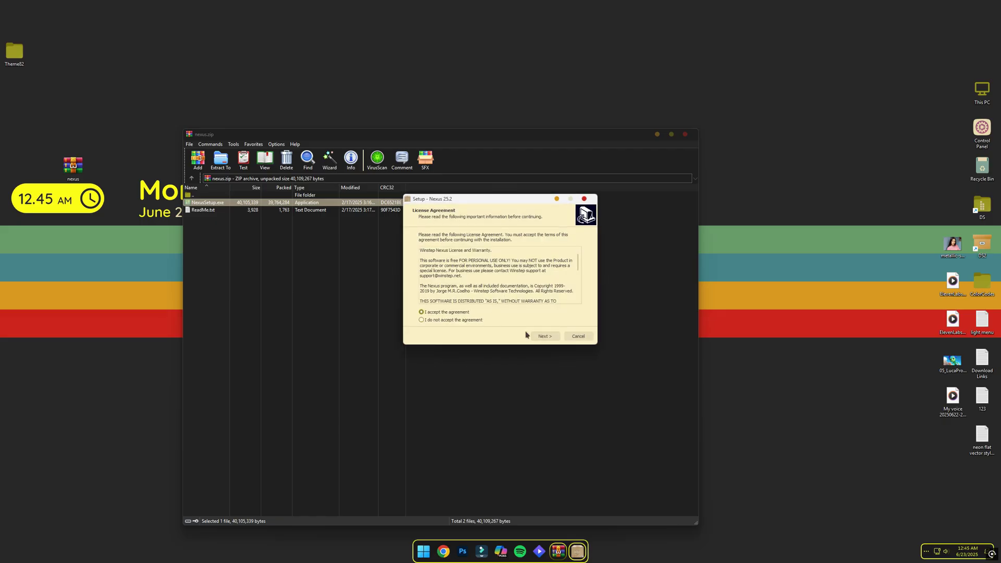
click(537, 336)
click(545, 336)
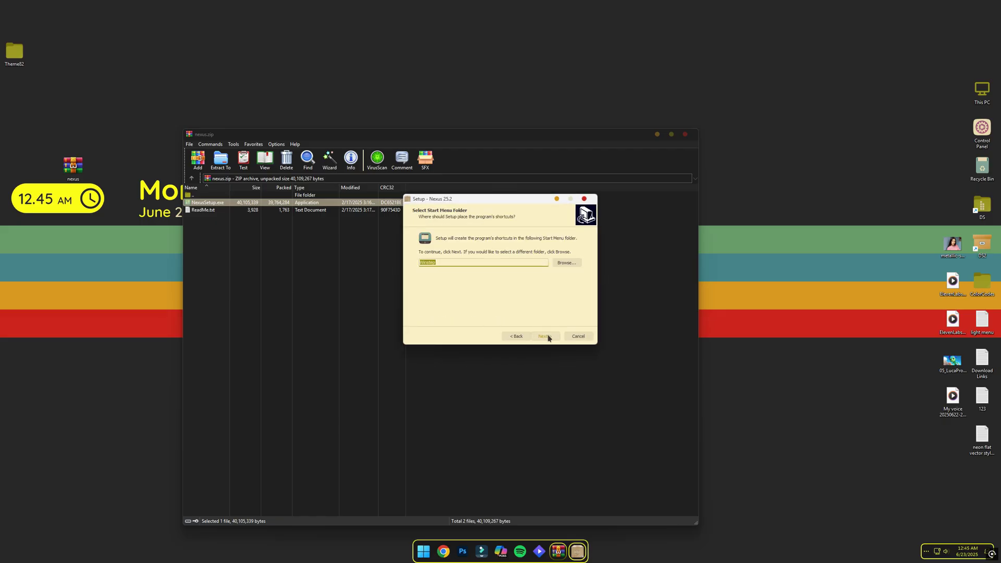
click(554, 338)
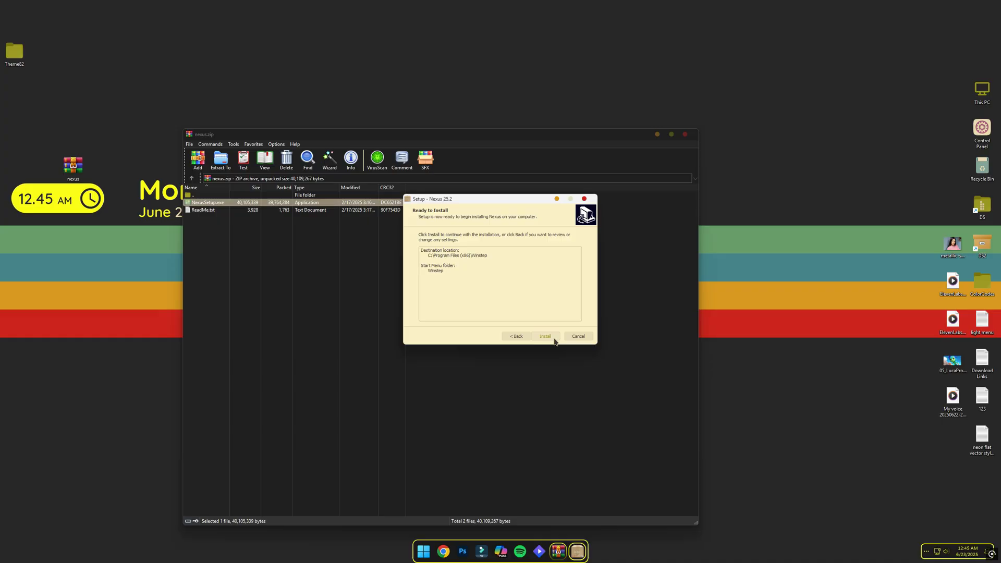
click(554, 338)
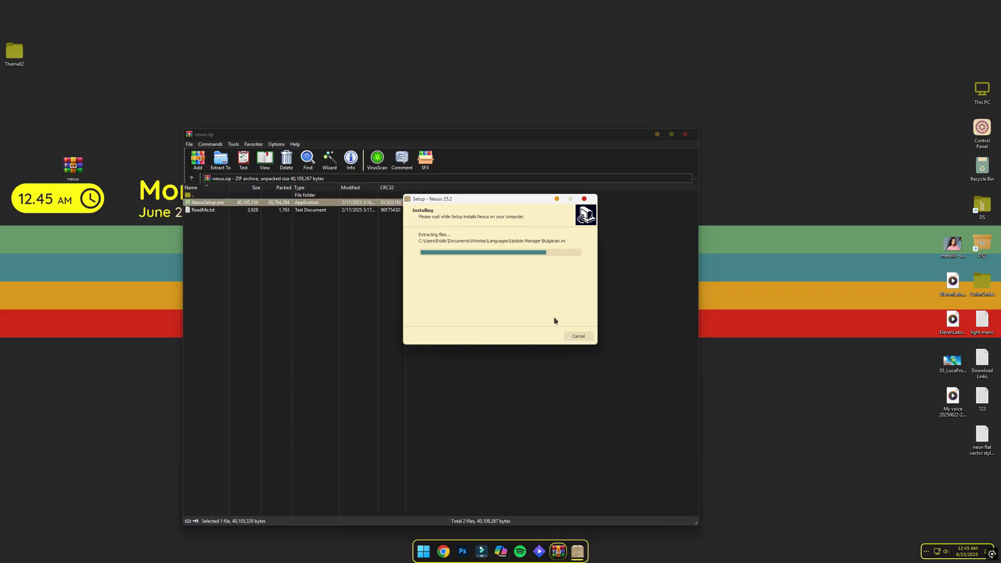
click(545, 337)
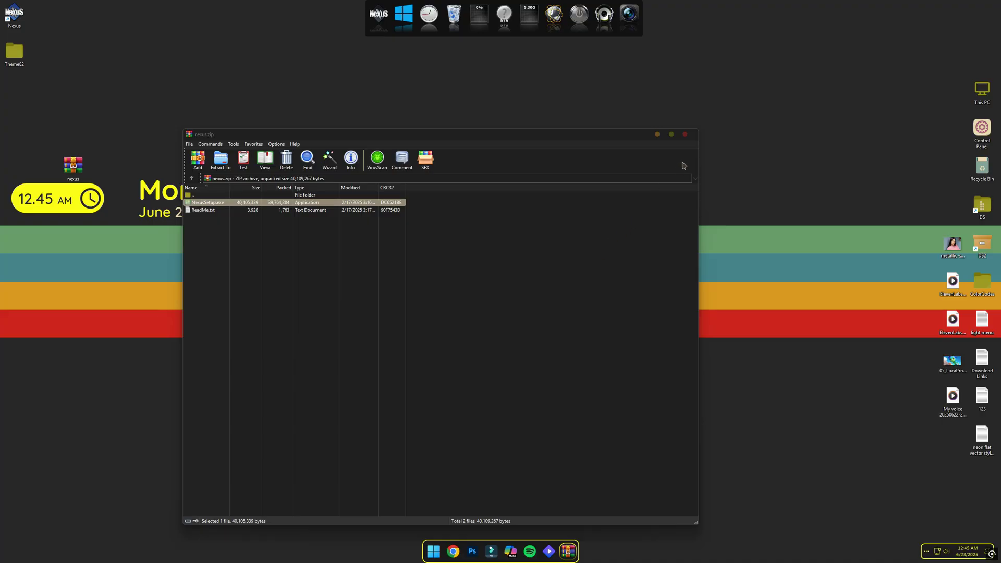
click(685, 135)
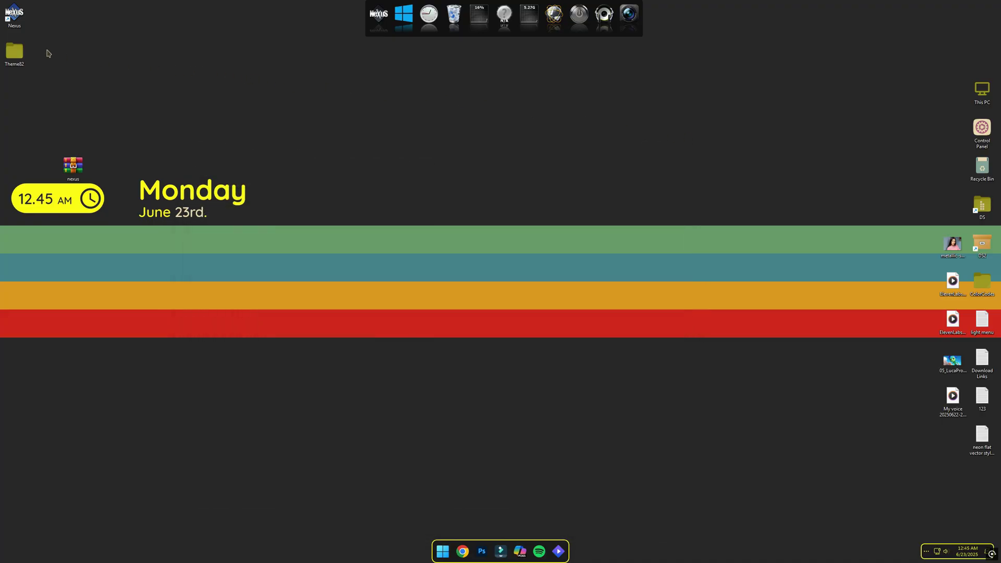
Copy the Dock folder from the Theme82 desktop folder into the root of the Win11Pro (C:) drive.
double_click(19, 52)
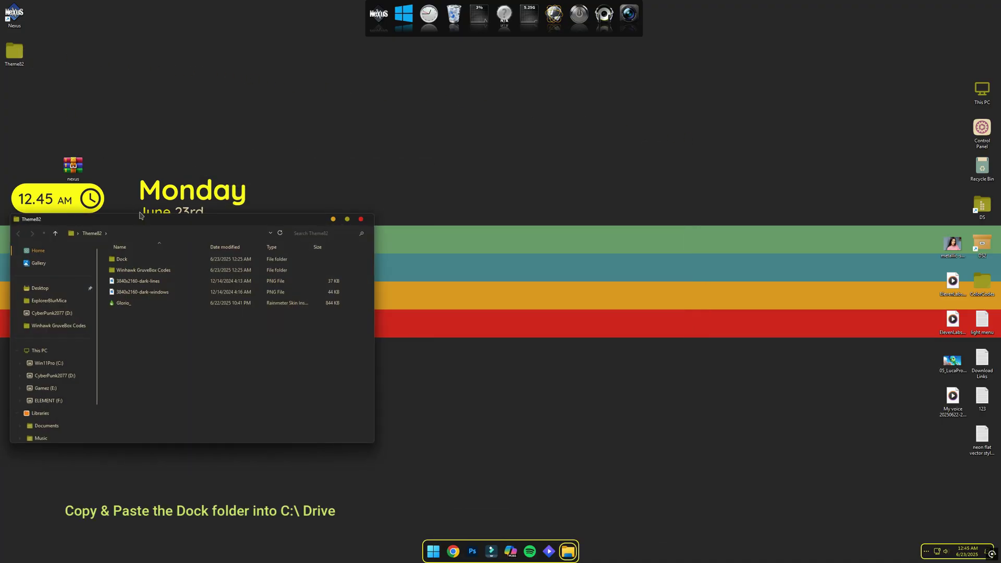
click(125, 258)
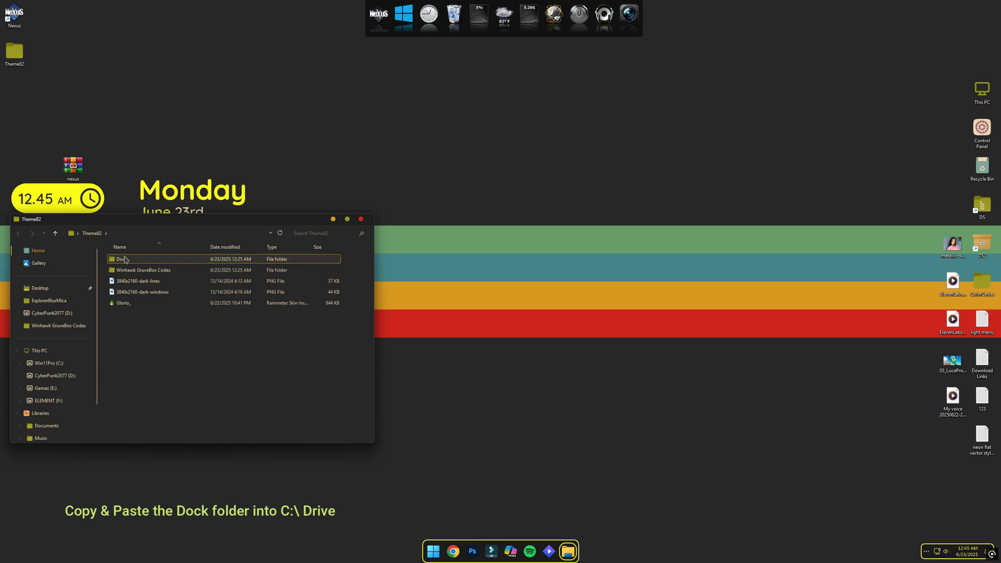
right_click(125, 259)
click(139, 270)
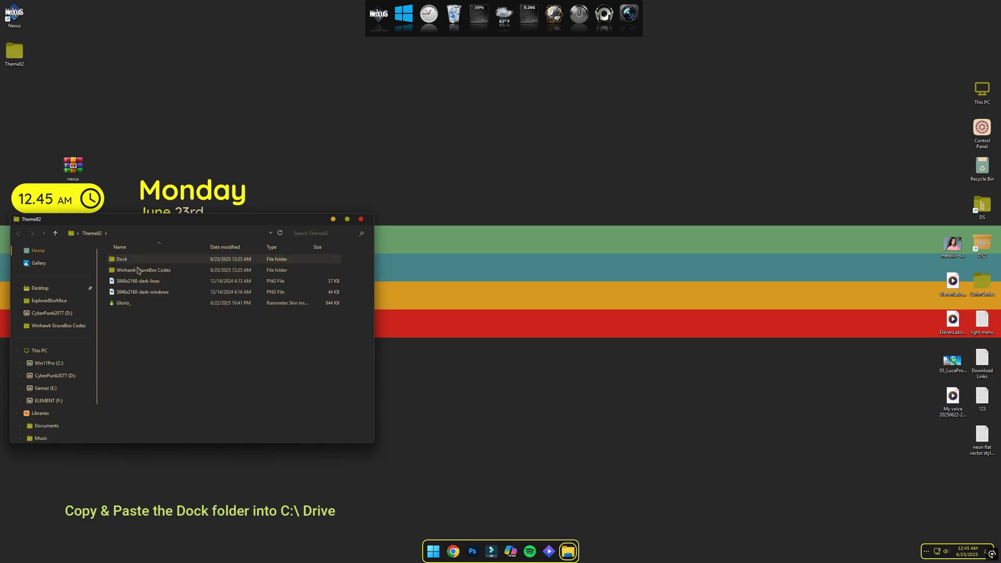
click(57, 349)
double_click(151, 263)
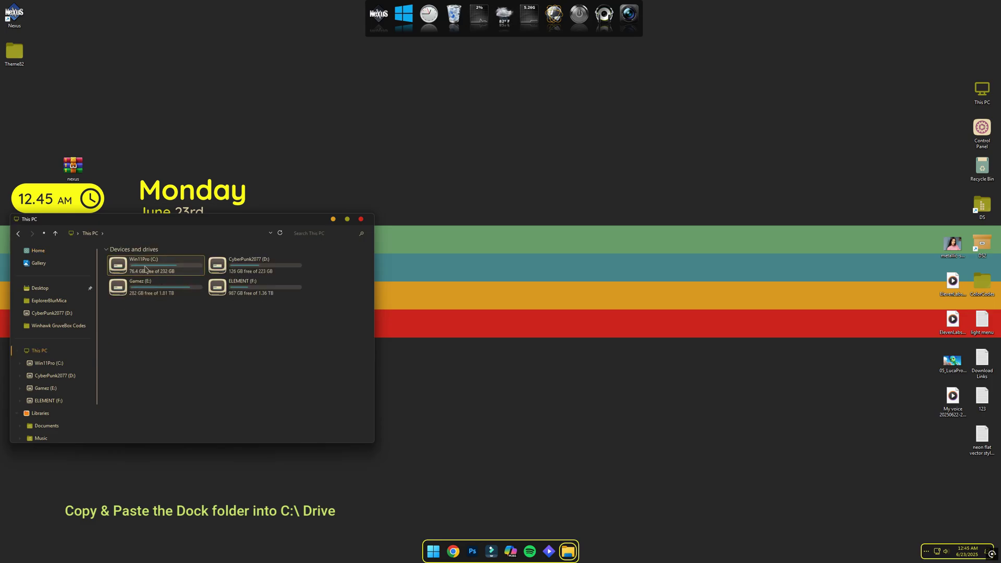
right_click(186, 317)
click(198, 326)
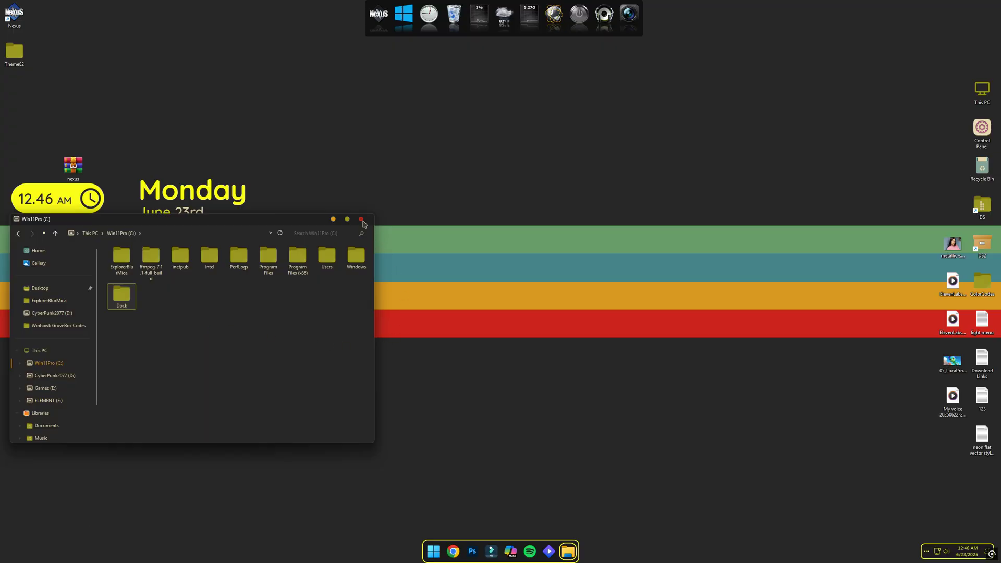
click(360, 219)
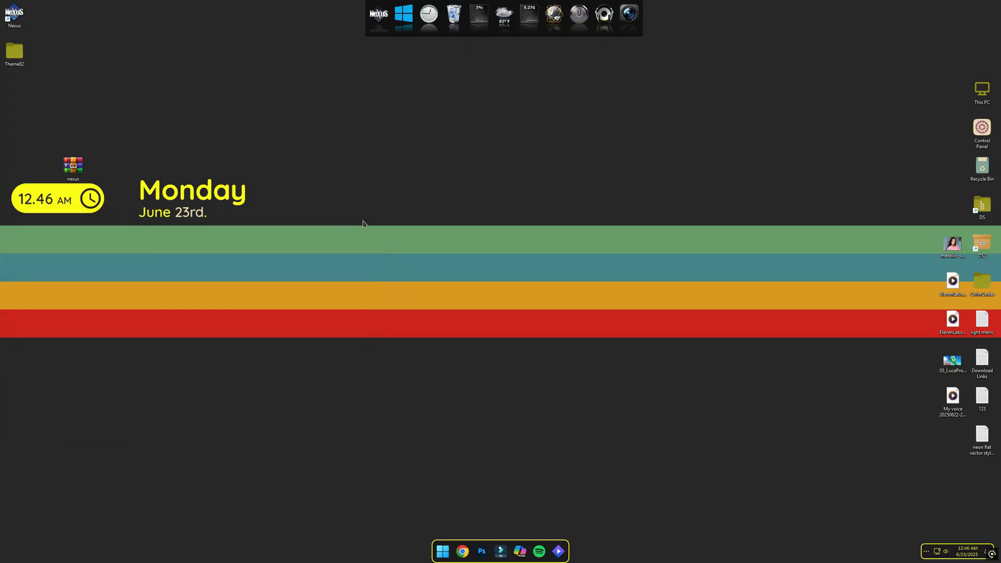
Restore the Nexus dock configuration from the backup wsbackup.wbk in C:\Dock and accept the preferences.
right_click(453, 17)
mouse_move(454, 150)
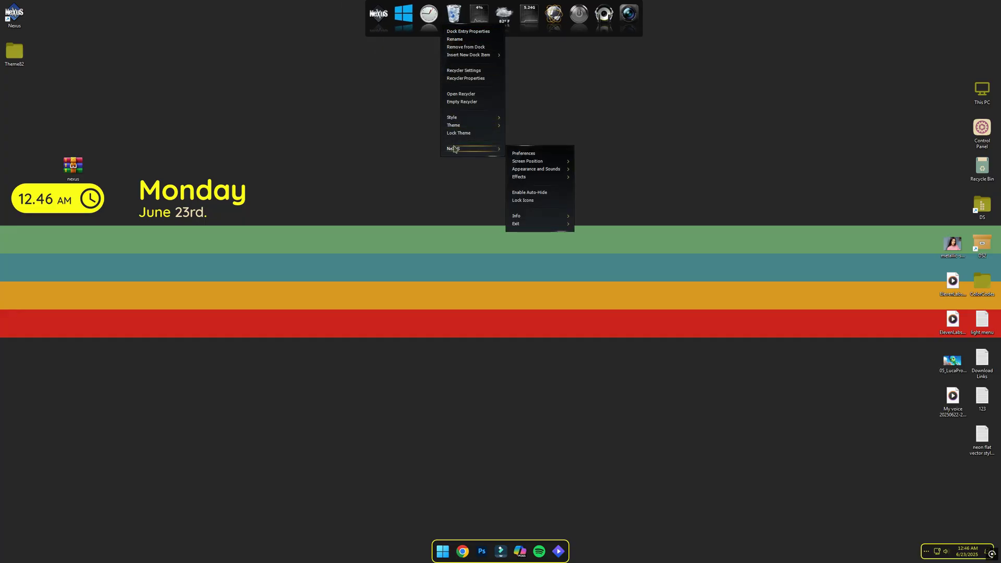
click(549, 159)
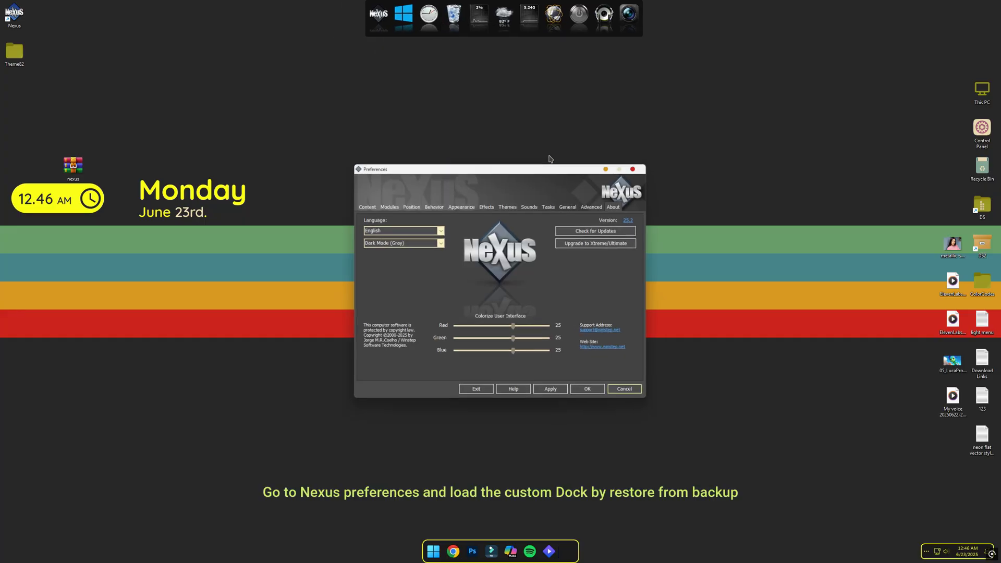
click(588, 207)
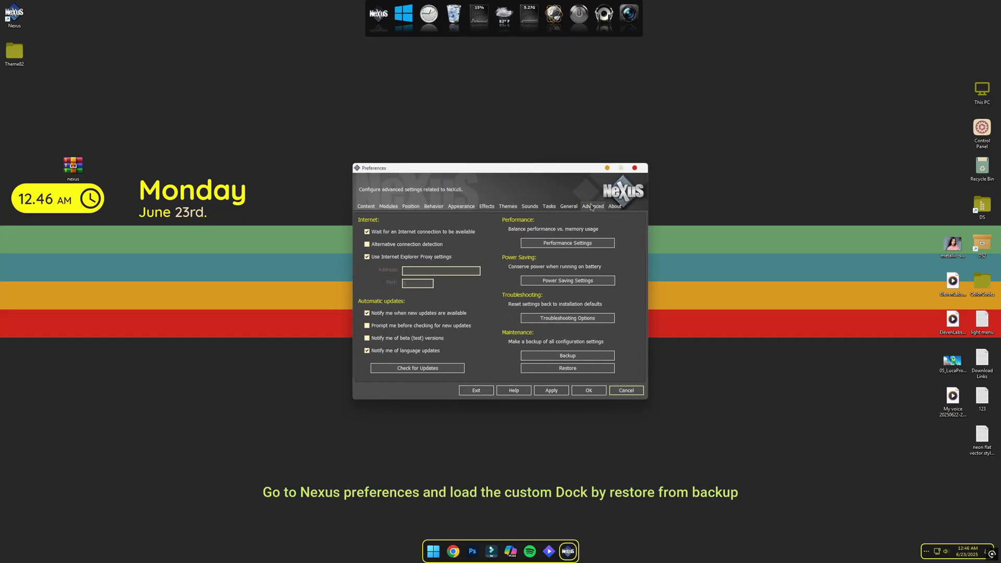
click(572, 368)
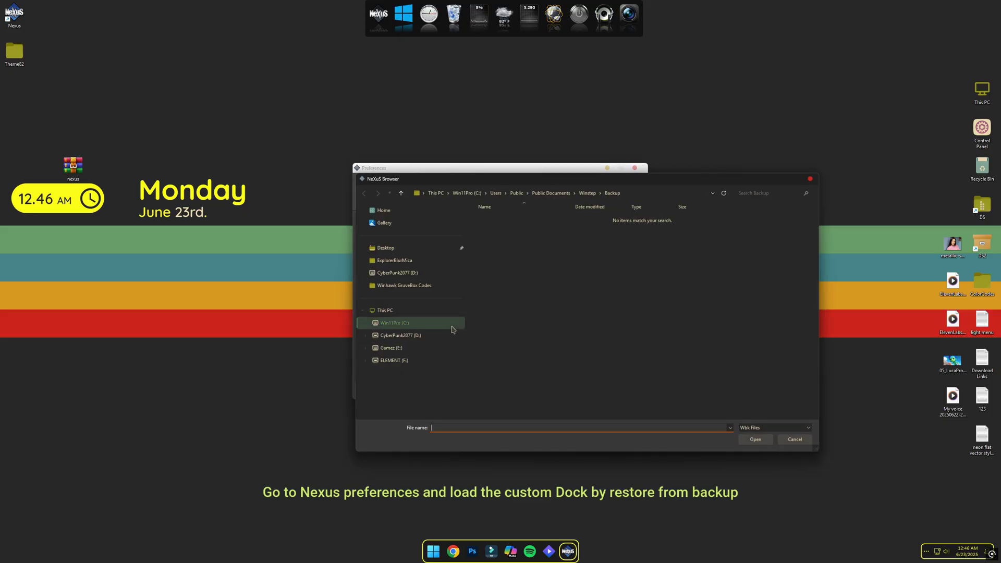
click(385, 312)
double_click(513, 222)
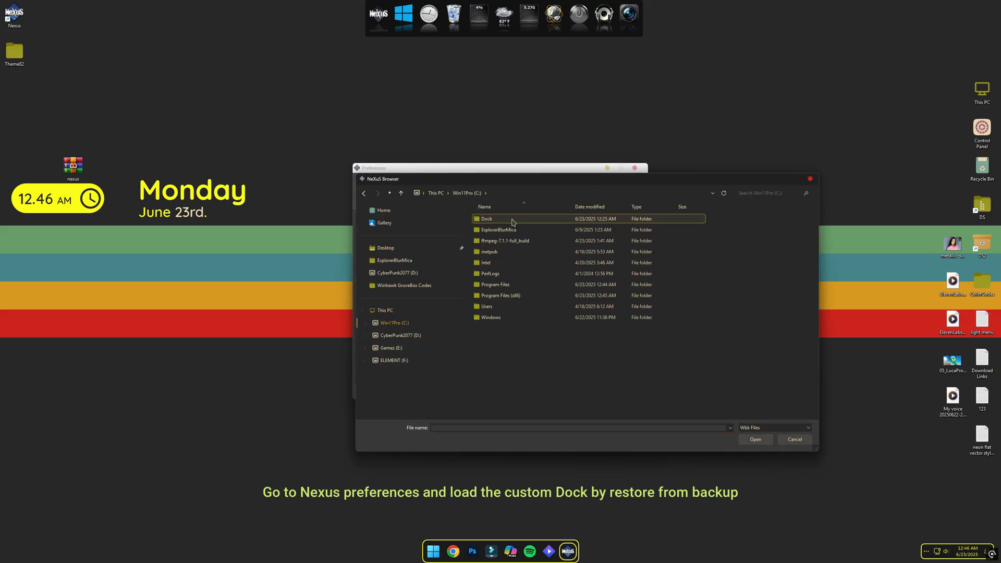
double_click(487, 220)
click(490, 229)
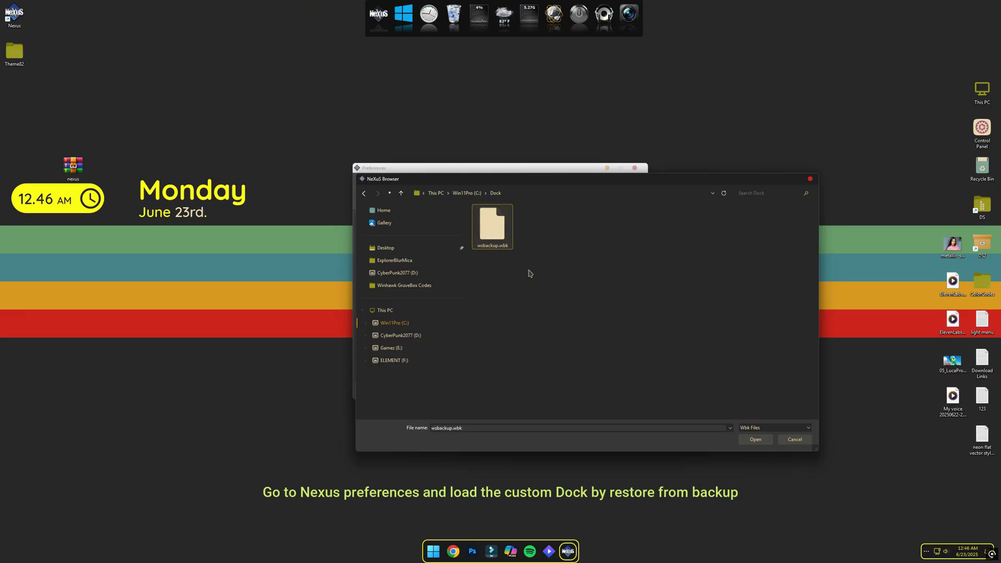
click(759, 440)
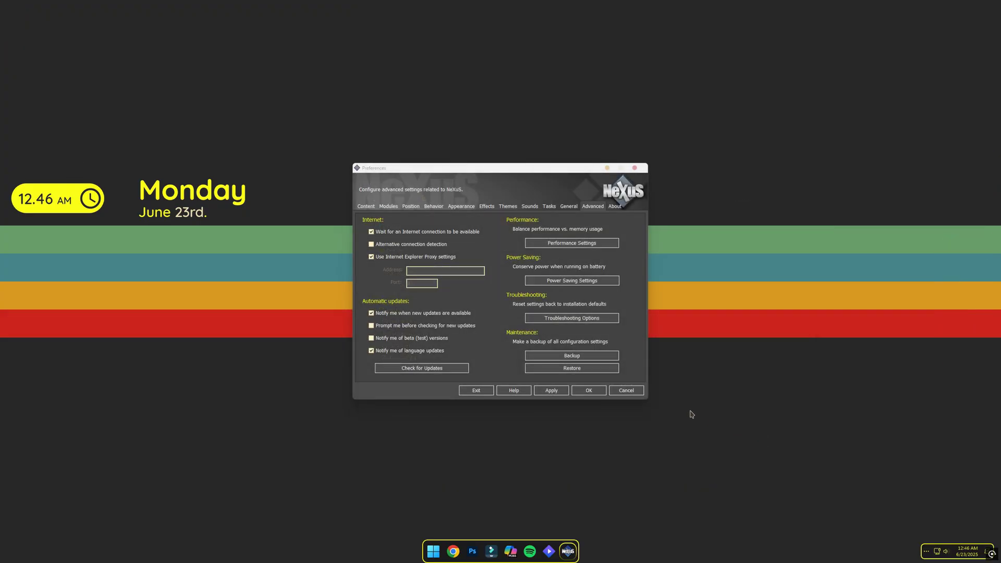
click(592, 391)
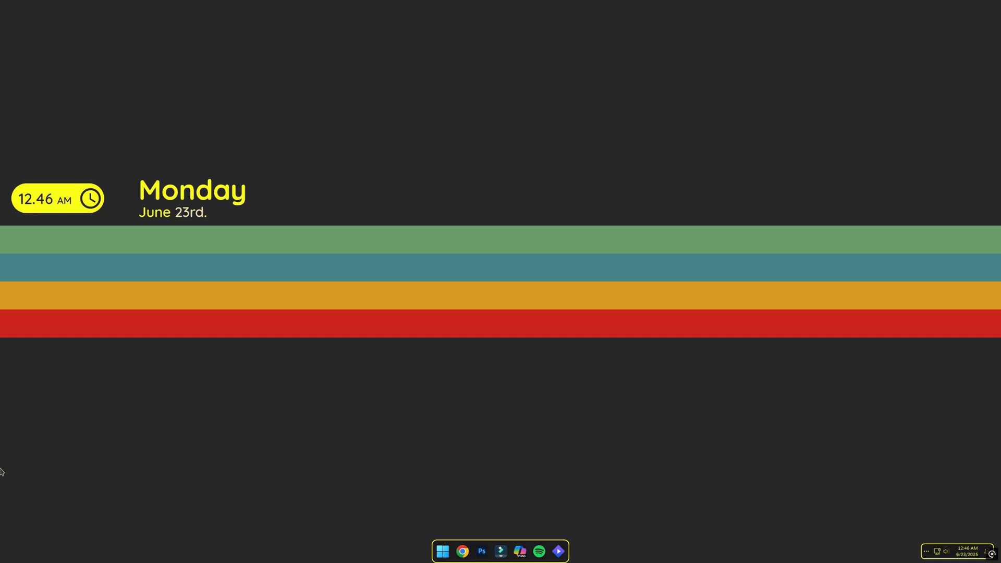
Test the restored auto-hiding dock by opening and closing This PC and toggling the desktop icons on and off.
mouse_move(1, 472)
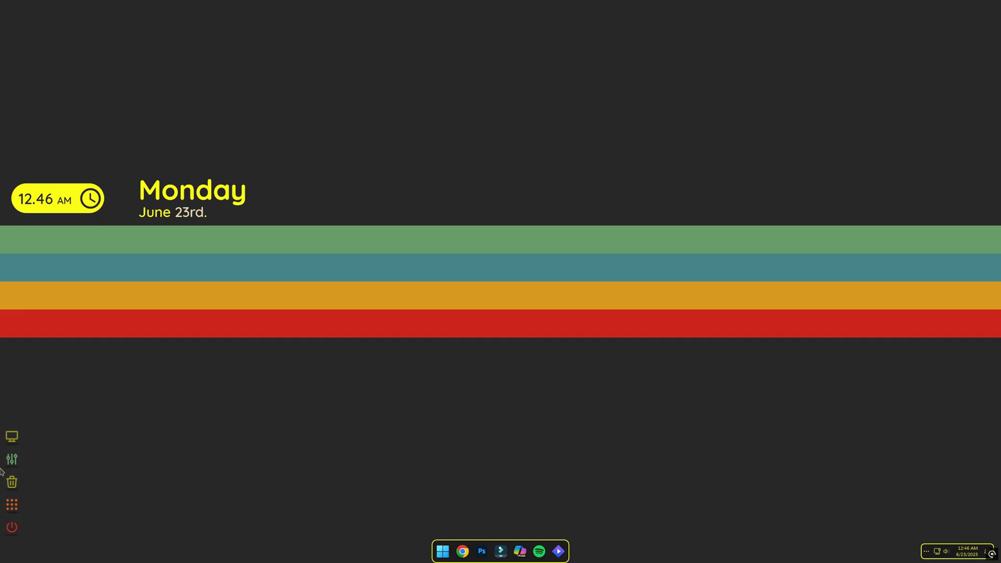
click(17, 441)
click(358, 232)
mouse_move(1, 451)
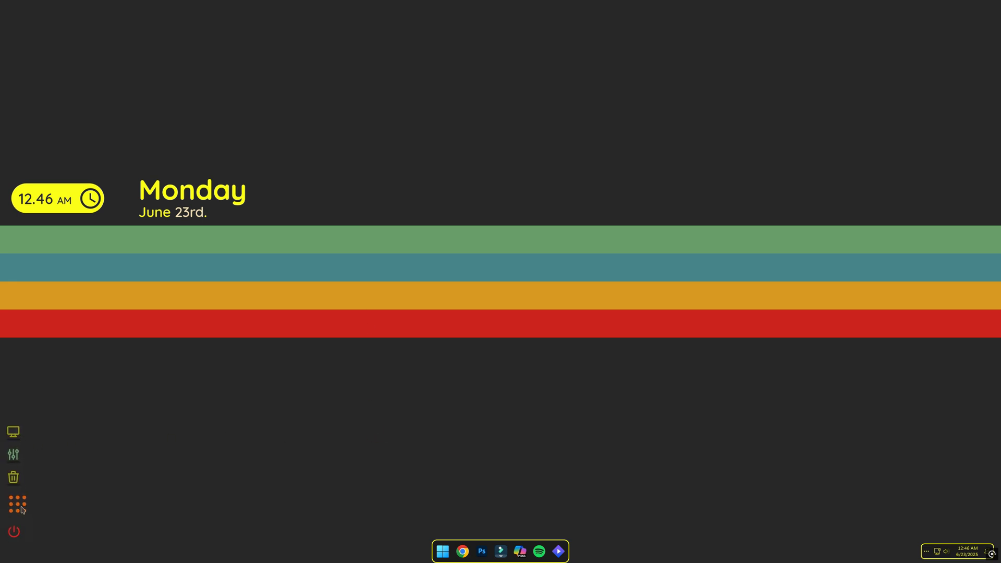
click(22, 506)
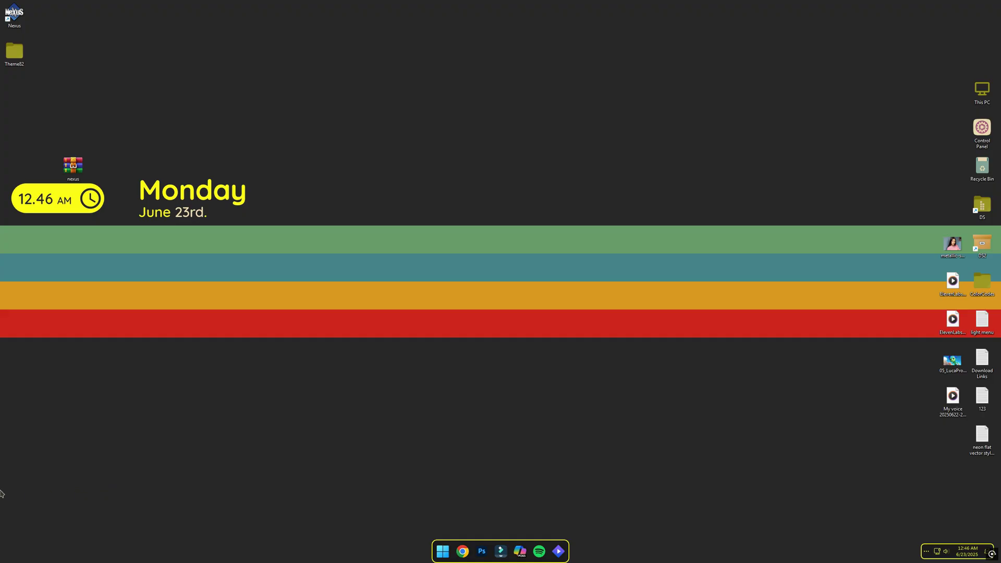
click(13, 505)
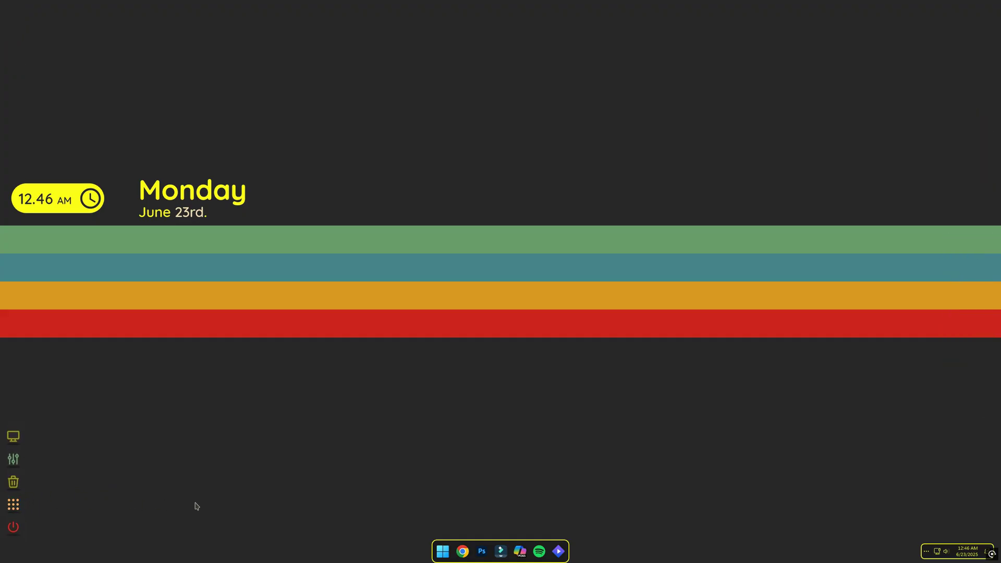